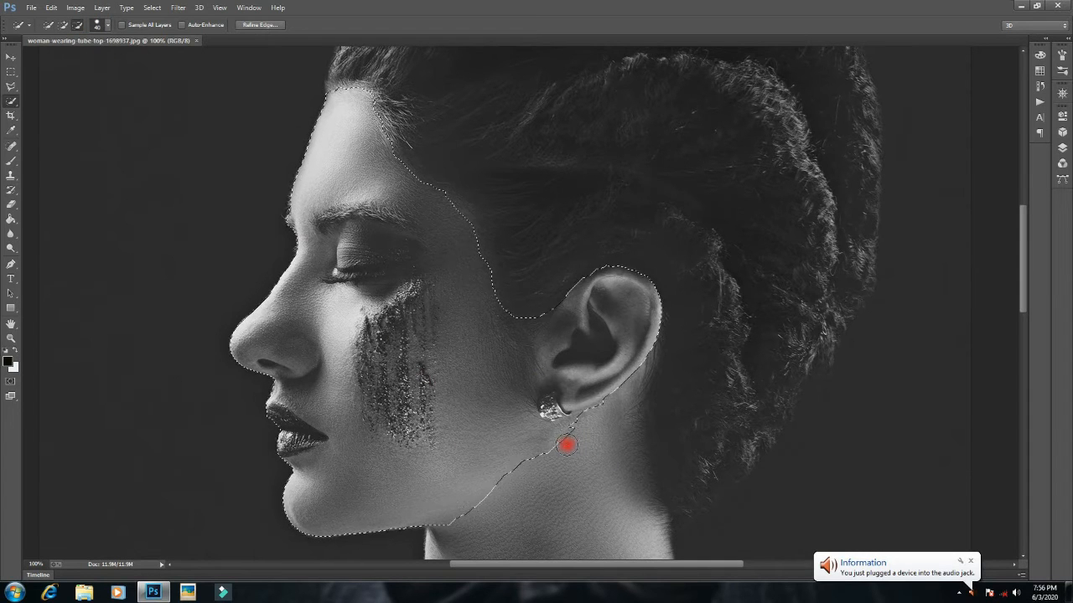
Step: Subtract the neck from the face selection along the jawline and mask the layer down to the face
{"action": "left_click_drag", "start_coordinate": [554, 452], "coordinate": [467, 526]}
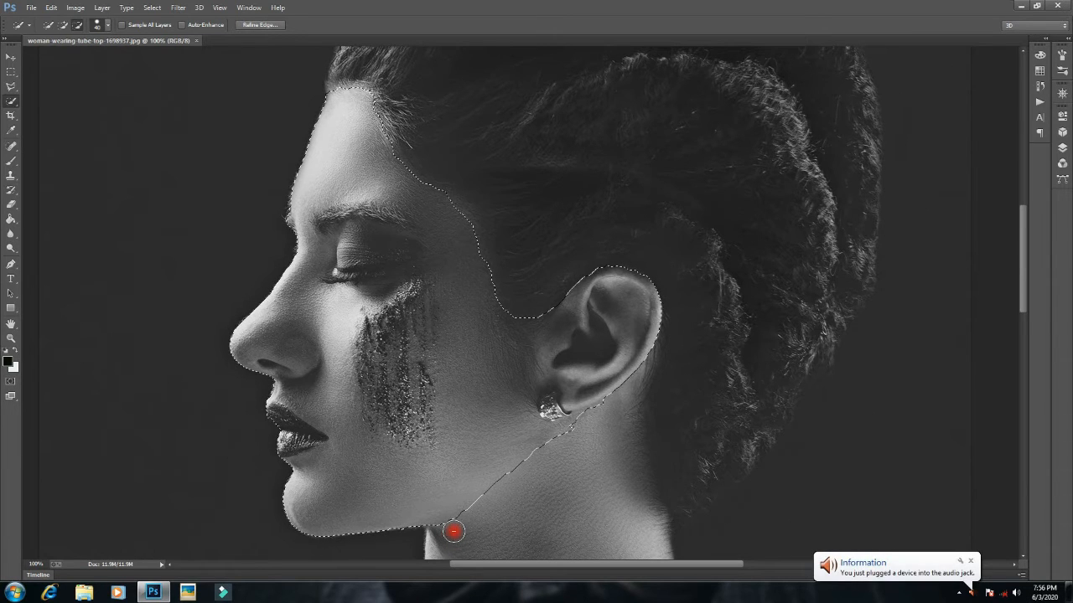
{"action": "mouse_move", "coordinate": [574, 504]}
{"action": "left_mouse_down"}
{"action": "mouse_move", "coordinate": [584, 439]}
{"action": "mouse_move", "coordinate": [569, 441]}
{"action": "mouse_move", "coordinate": [591, 456]}
{"action": "left_mouse_up"}
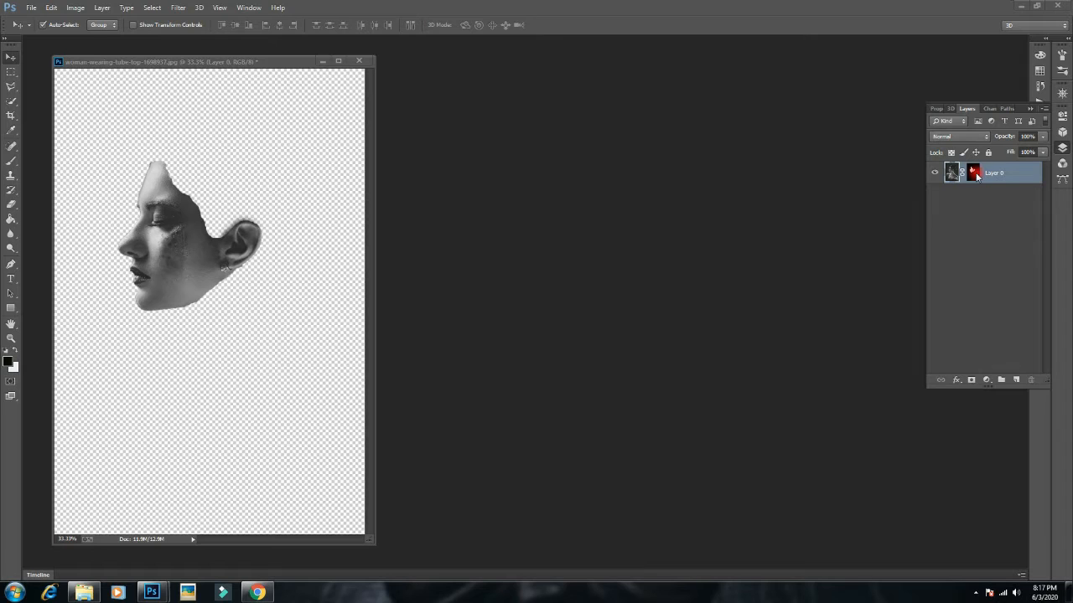
{"action": "left_click", "coordinate": [972, 380]}
{"action": "key", "text": "ctrl+z"}
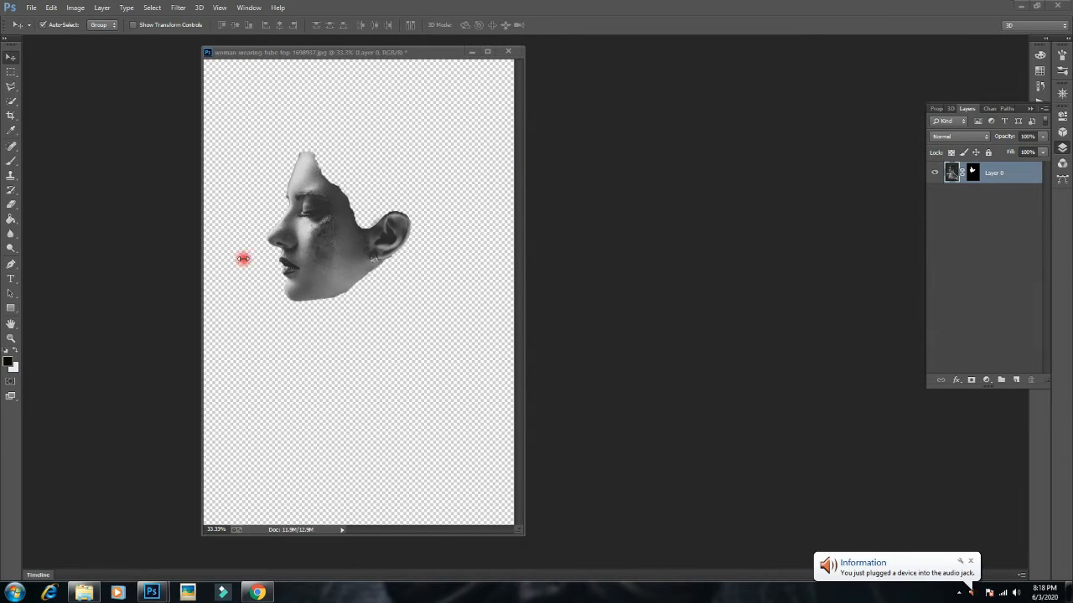
Step: Minimise the face cutout's document and start a new document with a width of 12 inches
{"action": "left_click", "coordinate": [472, 52]}
{"action": "left_click", "coordinate": [31, 12]}
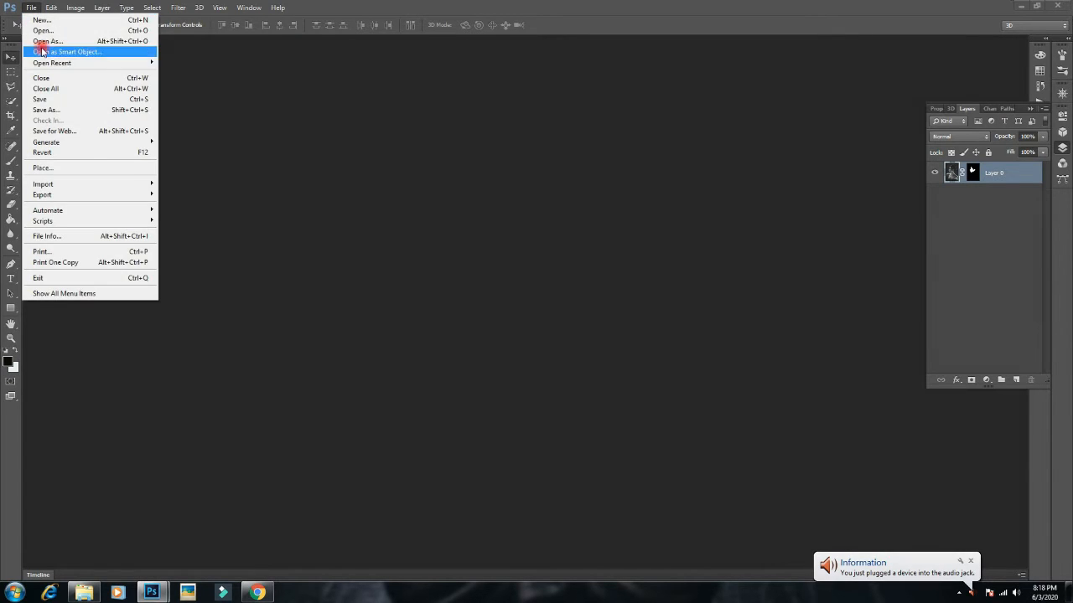
{"action": "left_click", "coordinate": [53, 24]}
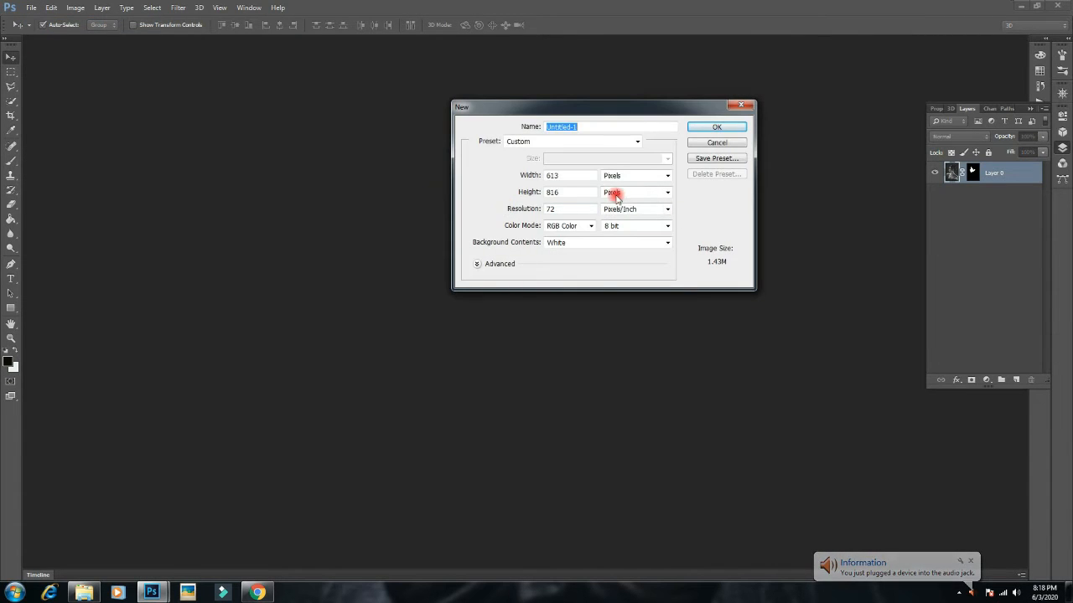
{"action": "left_click_drag", "start_coordinate": [595, 186], "coordinate": [516, 191]}
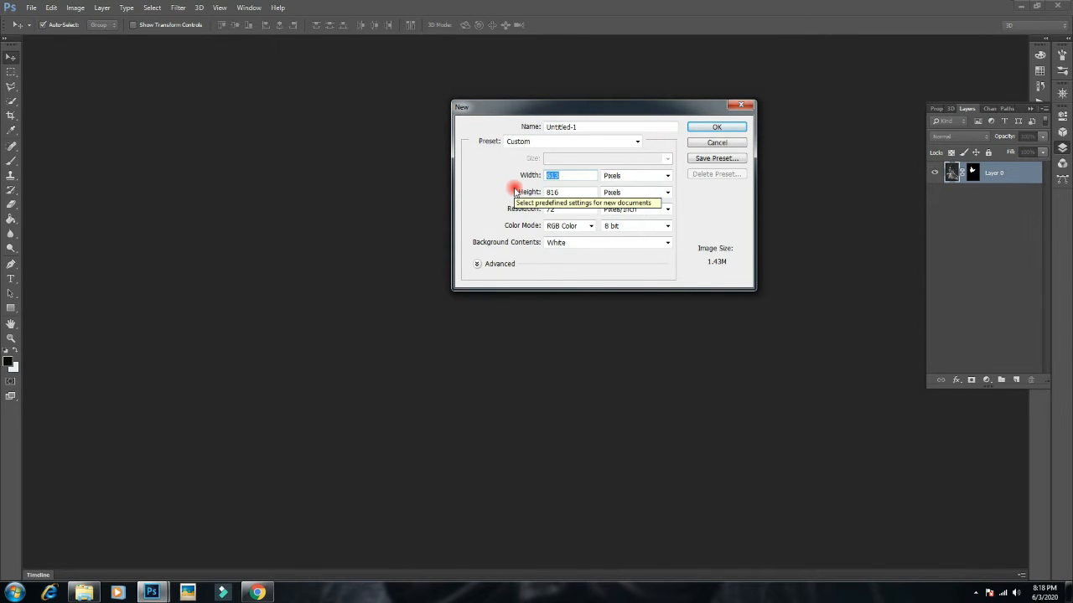
{"action": "type", "text": "12"}
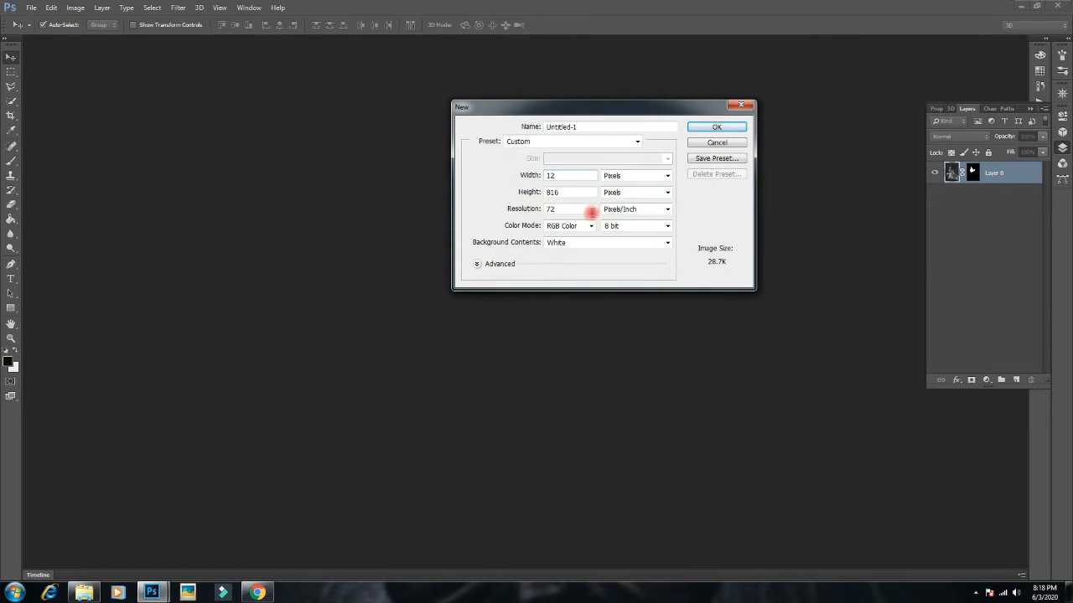
{"action": "left_click", "coordinate": [659, 175]}
{"action": "left_click", "coordinate": [646, 196]}
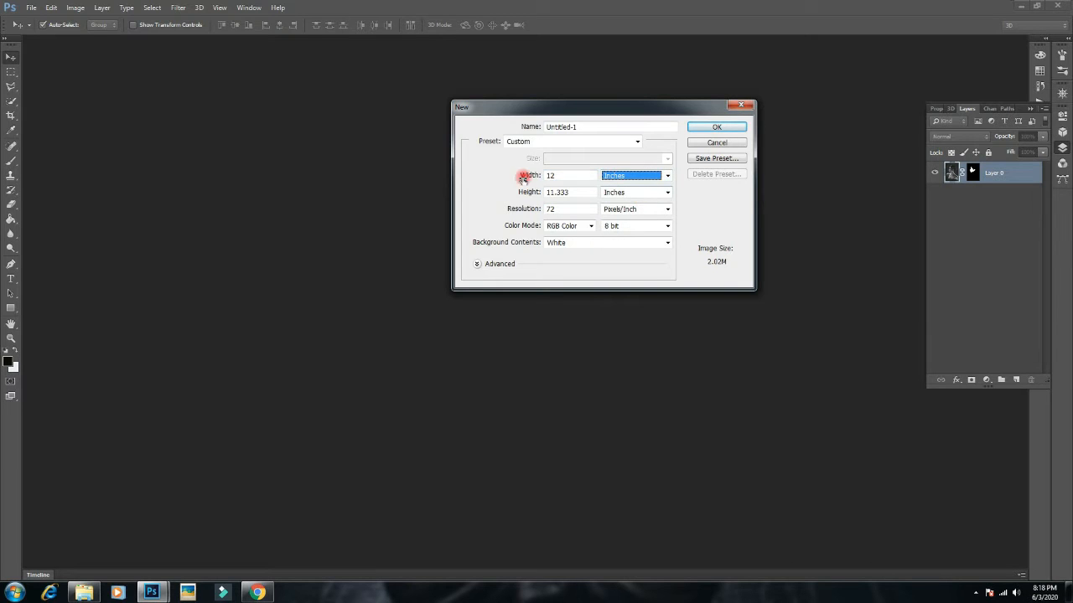
Step: Set the new document's height to 8 inches, create it and dock its window in the workspace
{"action": "left_click_drag", "start_coordinate": [579, 192], "coordinate": [544, 196]}
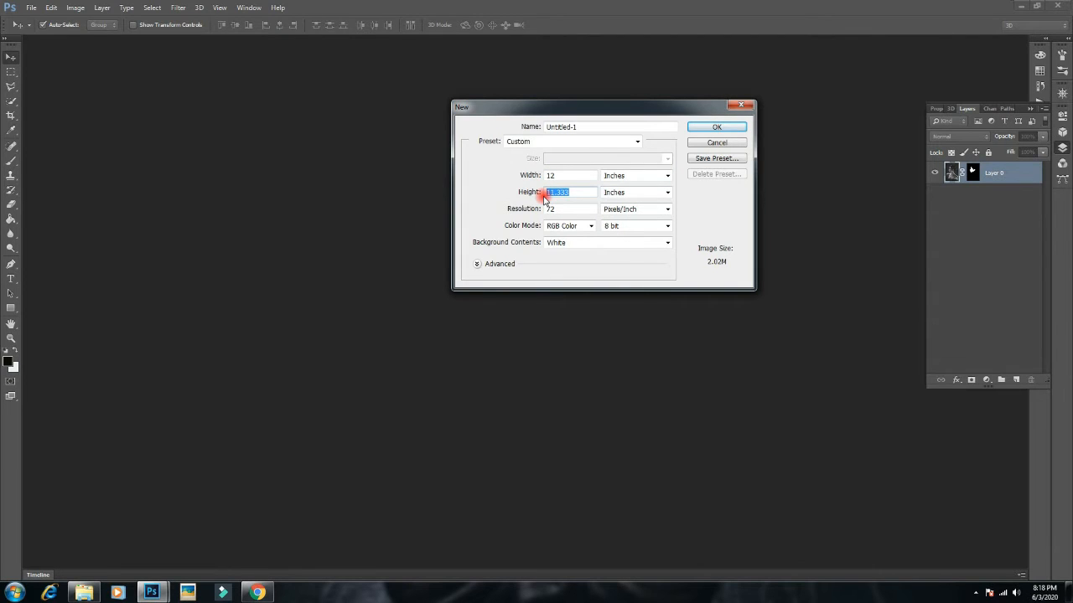
{"action": "key", "text": "Tab"}
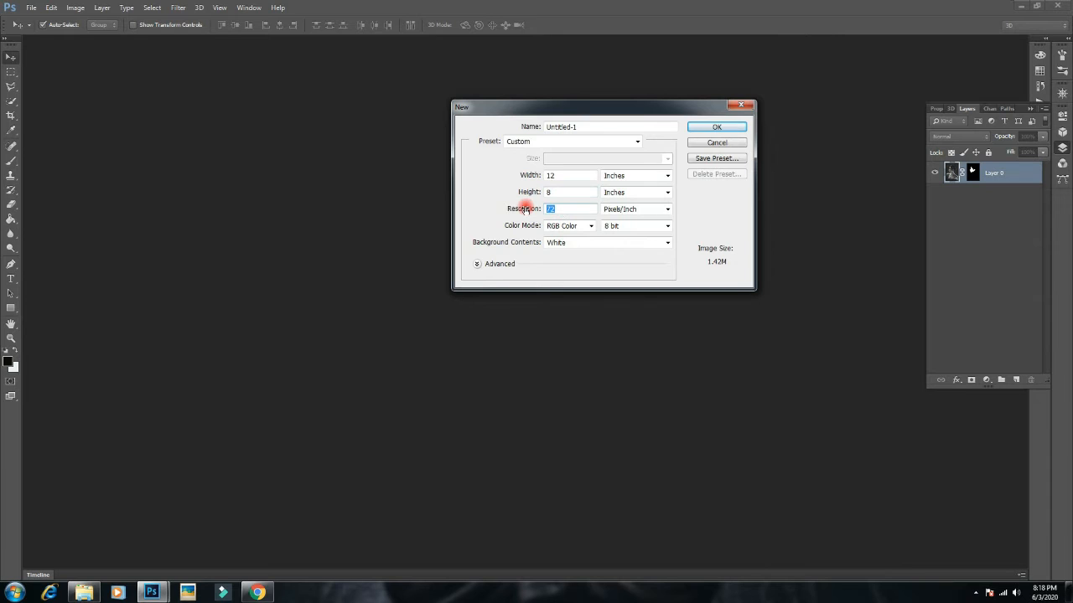
{"action": "left_click", "coordinate": [718, 128]}
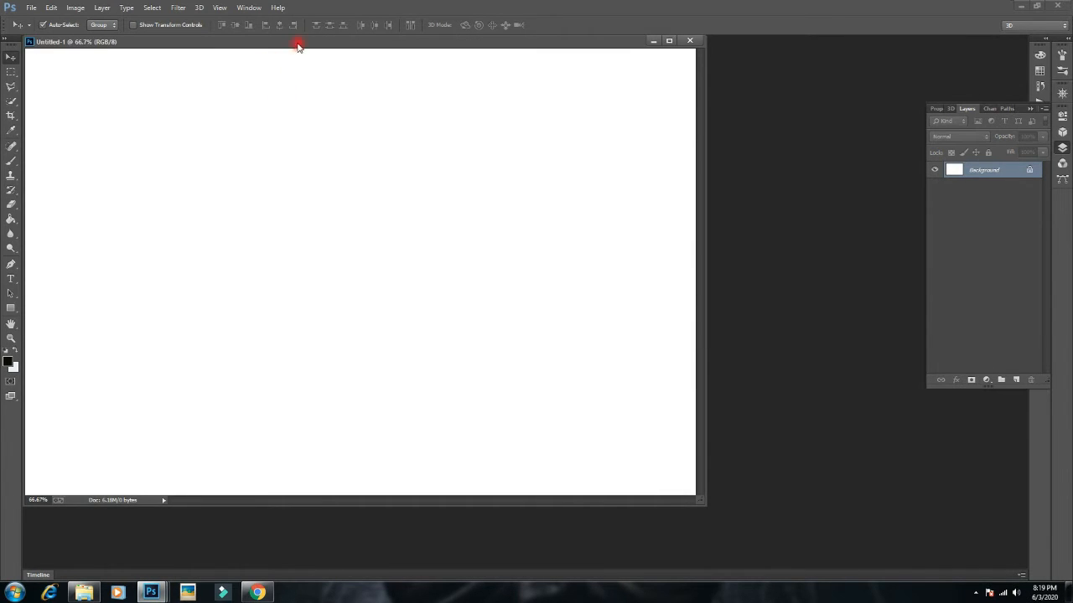
{"action": "left_click_drag", "start_coordinate": [299, 43], "coordinate": [376, 43]}
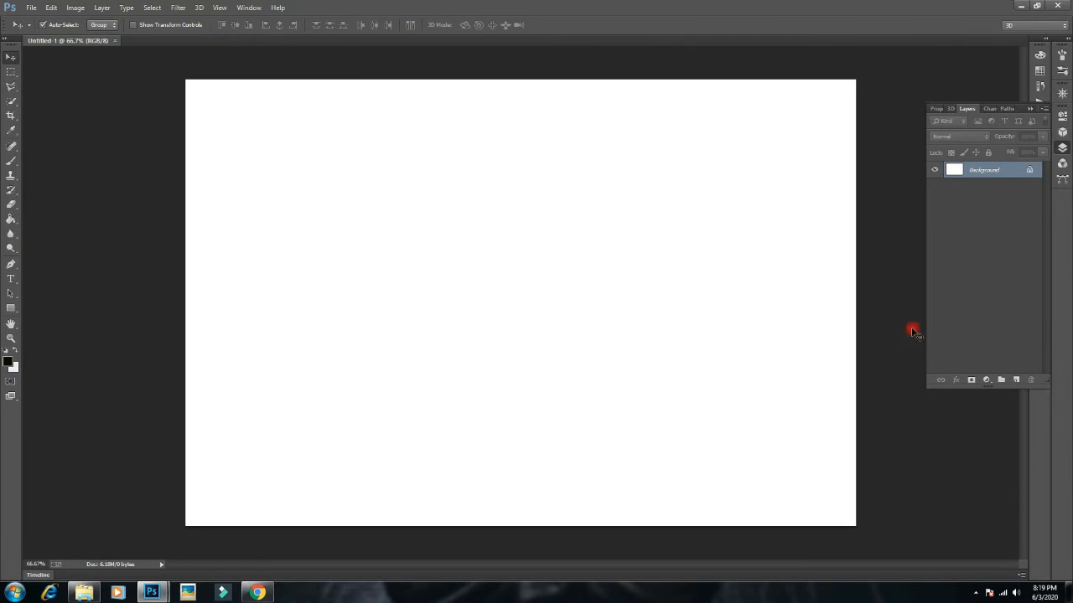
Step: Add a linear Gradient Fill layer at 90° using the first gradient preset, from the foreground to the background colour
{"action": "left_click", "coordinate": [987, 379]}
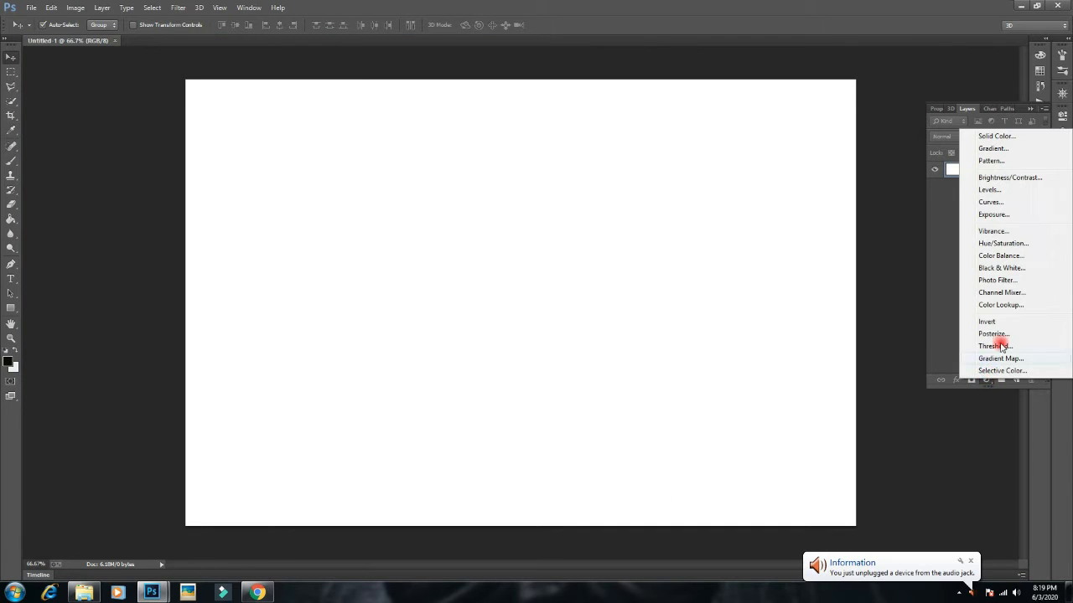
{"action": "left_click", "coordinate": [989, 148]}
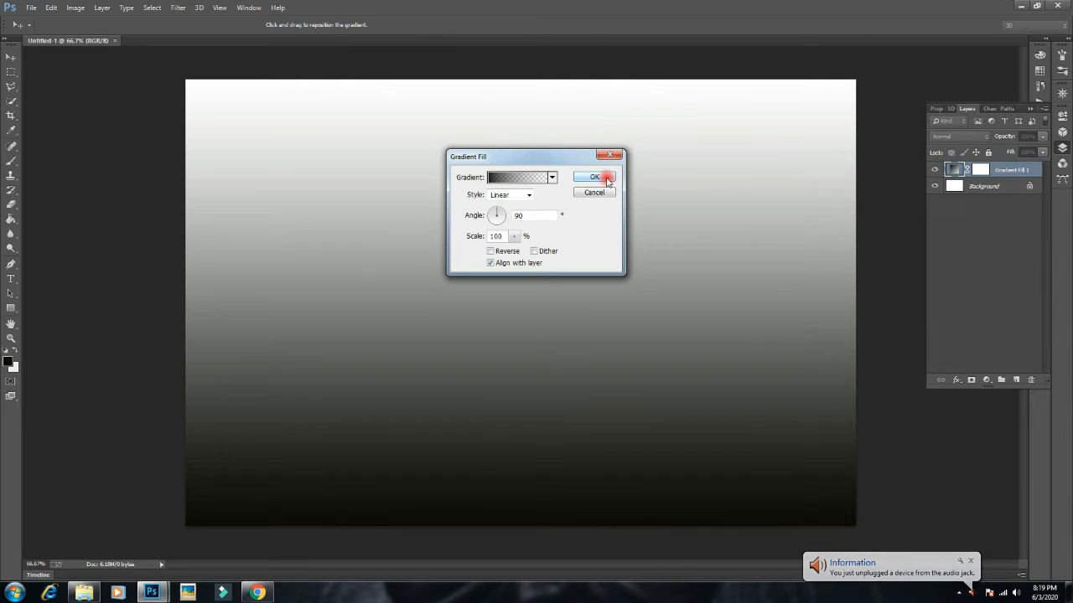
{"action": "left_click", "coordinate": [553, 177]}
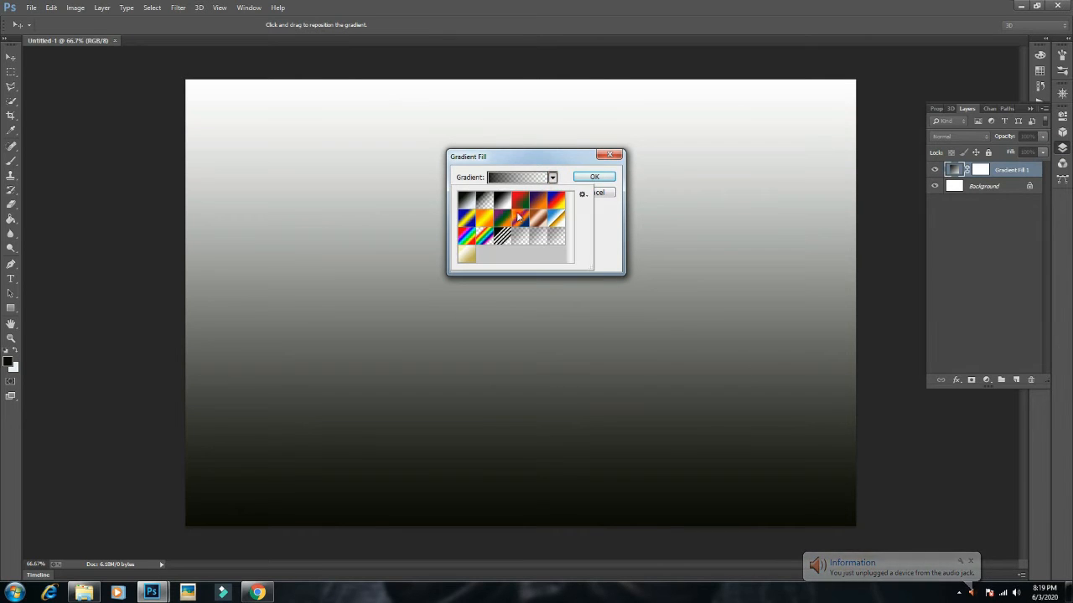
{"action": "left_click", "coordinate": [468, 202]}
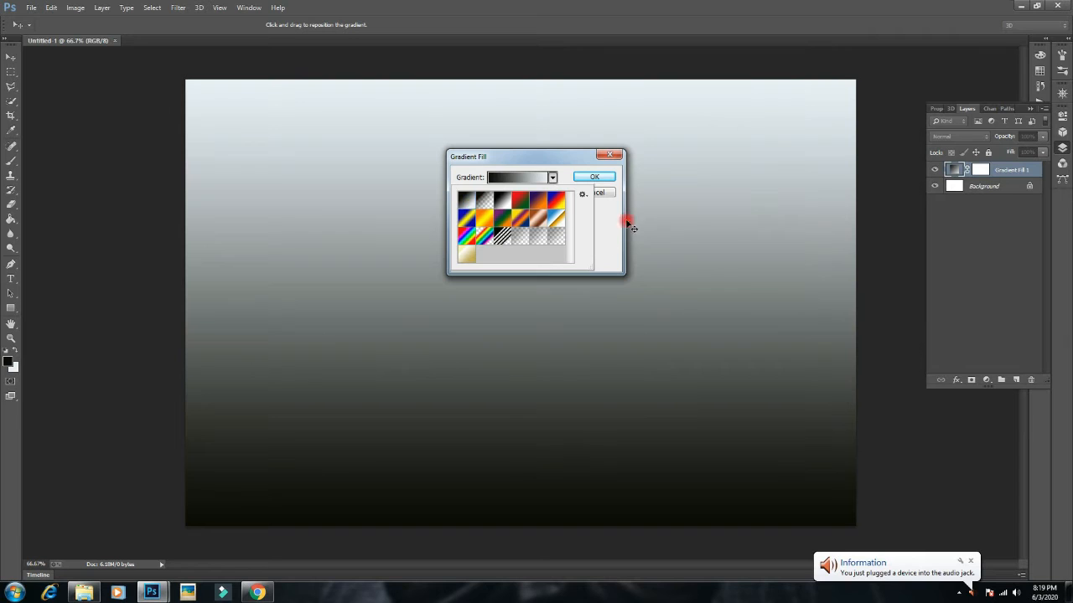
{"action": "left_click", "coordinate": [594, 180]}
{"action": "left_click", "coordinate": [597, 178]}
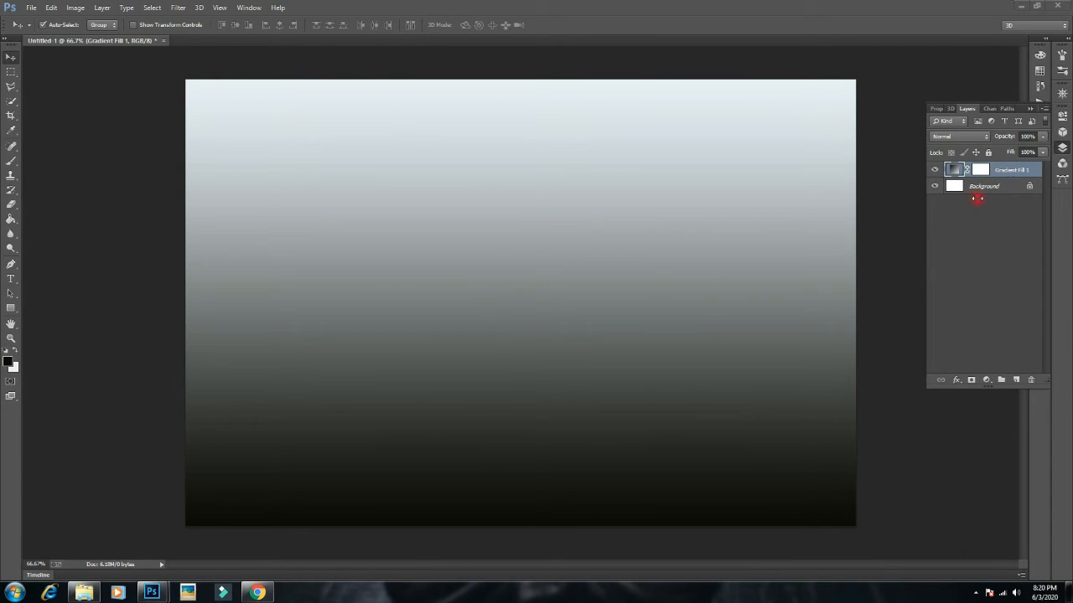
Step: Try other gradient presets on the Gradient Fill layer, discard the changes and delete that layer
{"action": "double_click", "coordinate": [995, 176]}
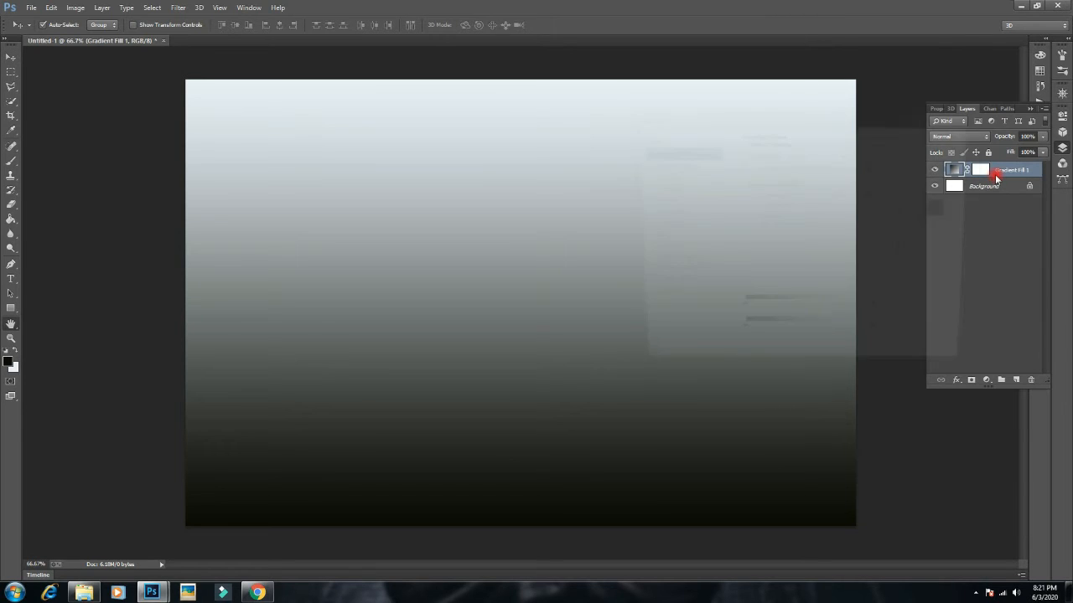
{"action": "left_click", "coordinate": [966, 159]}
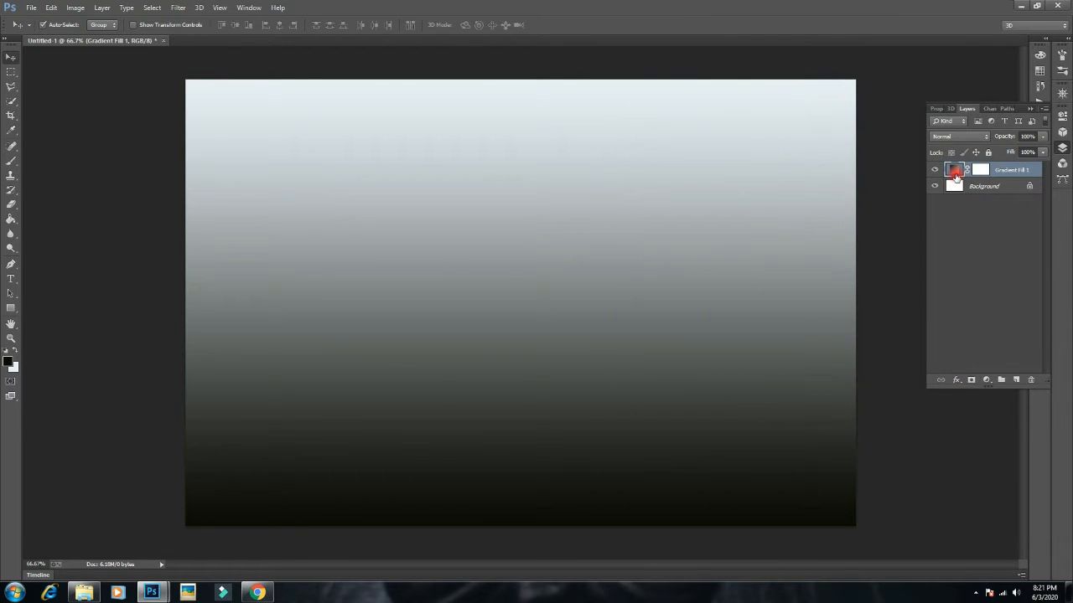
{"action": "double_click", "coordinate": [954, 171]}
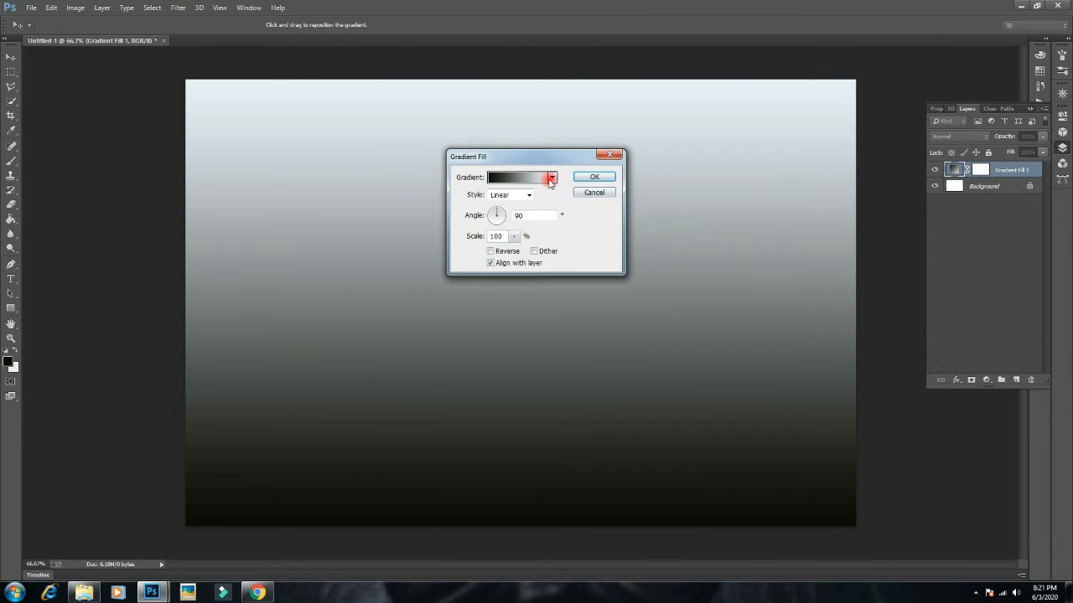
{"action": "left_click", "coordinate": [551, 178]}
{"action": "left_click", "coordinate": [467, 255]}
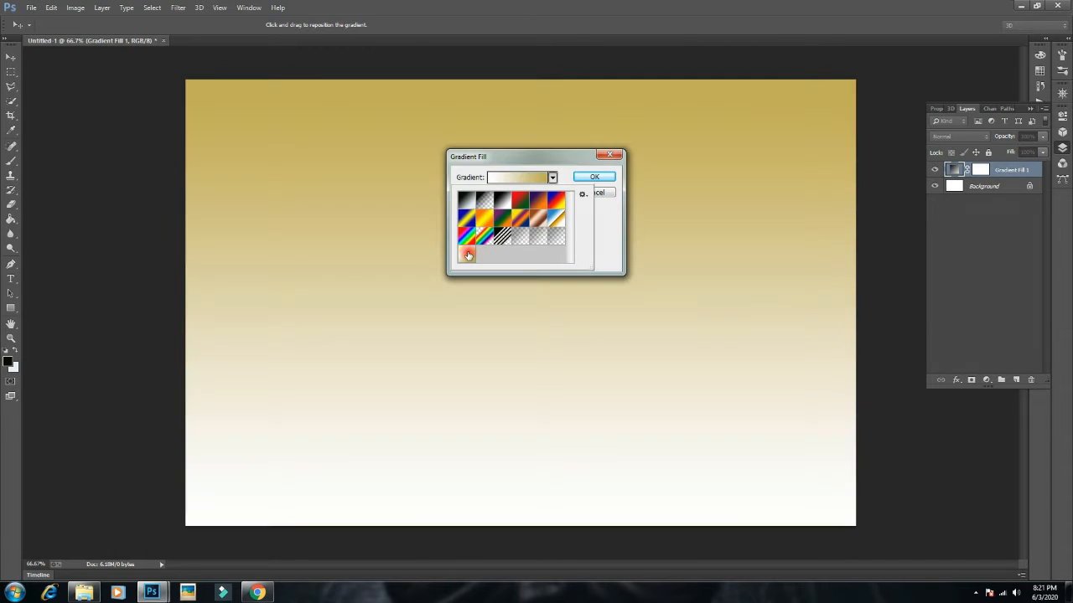
{"action": "double_click", "coordinate": [520, 237]}
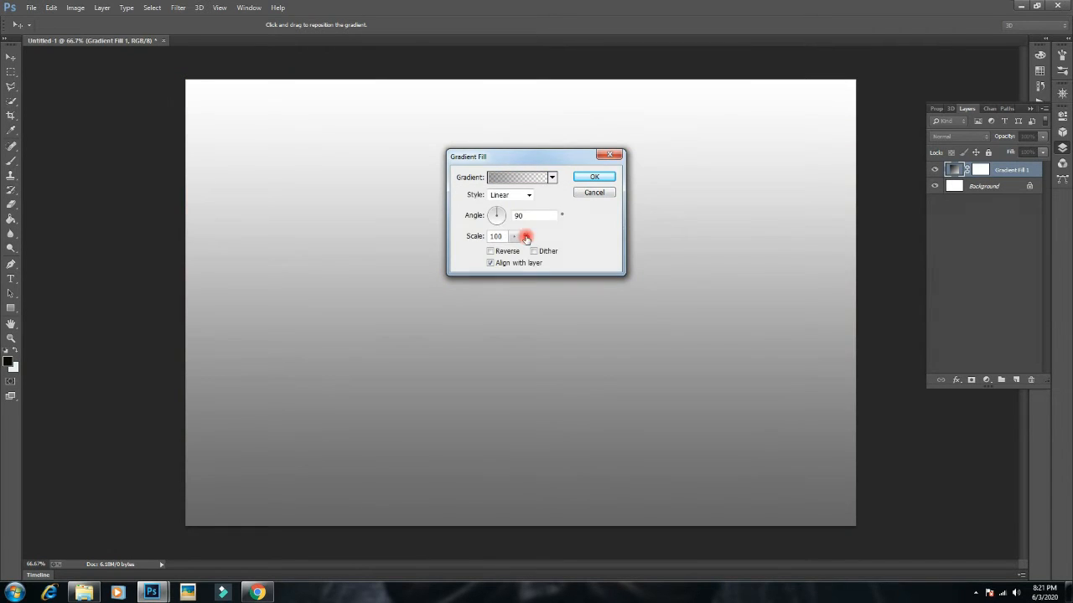
{"action": "left_click", "coordinate": [514, 236]}
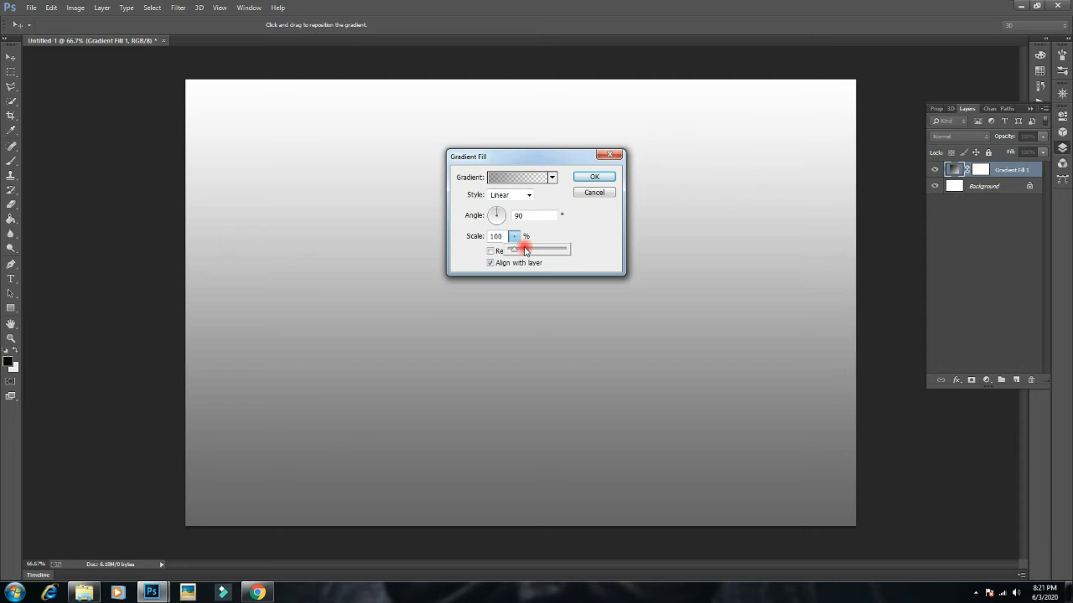
{"action": "left_click", "coordinate": [590, 233]}
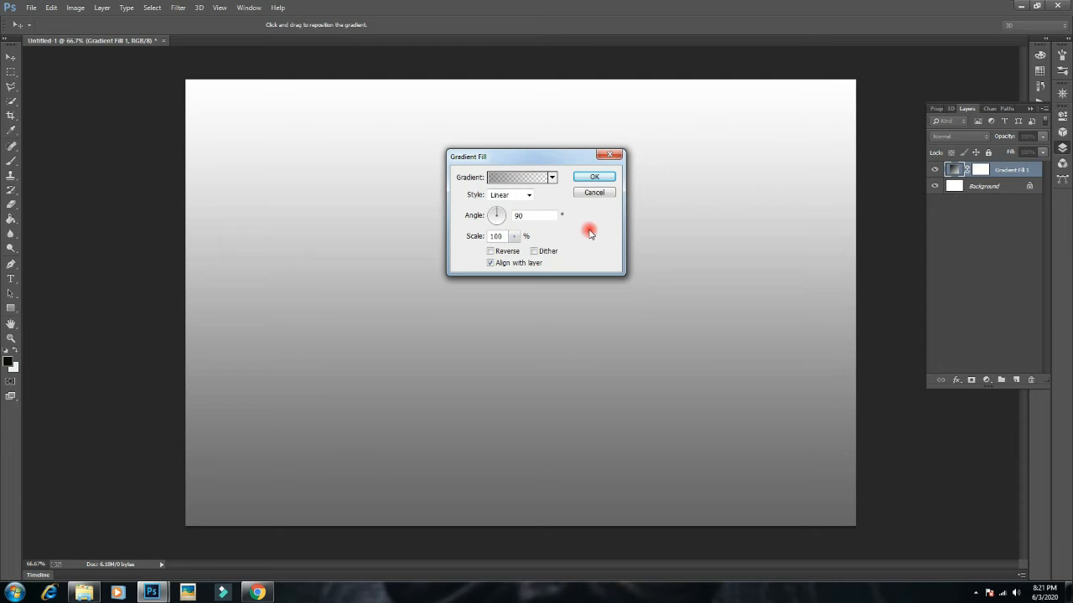
{"action": "left_click", "coordinate": [551, 178]}
{"action": "left_click", "coordinate": [505, 206]}
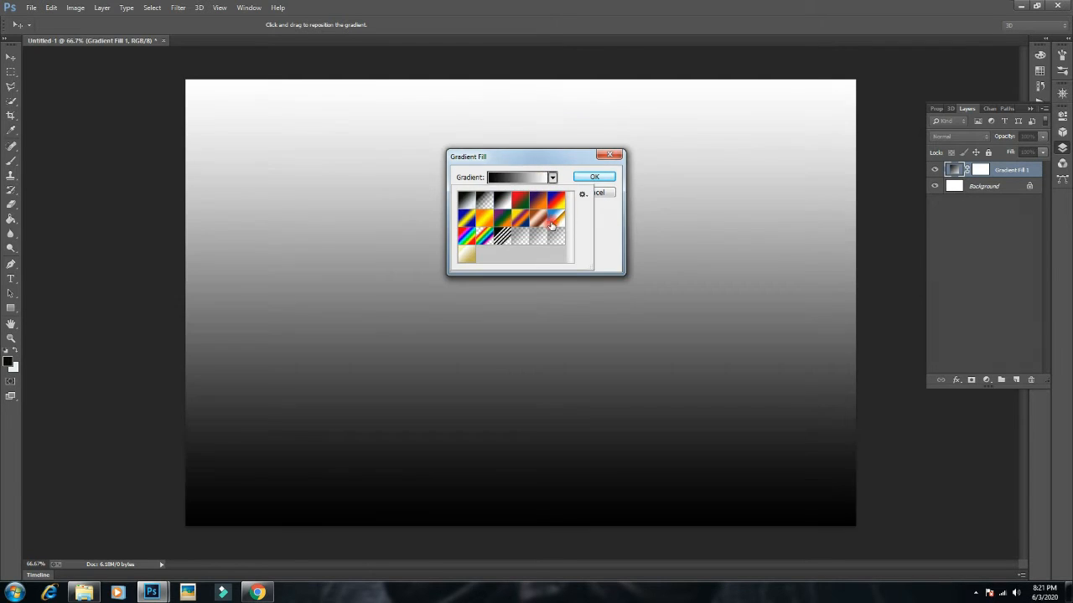
{"action": "left_click", "coordinate": [551, 222]}
{"action": "left_click", "coordinate": [613, 155]}
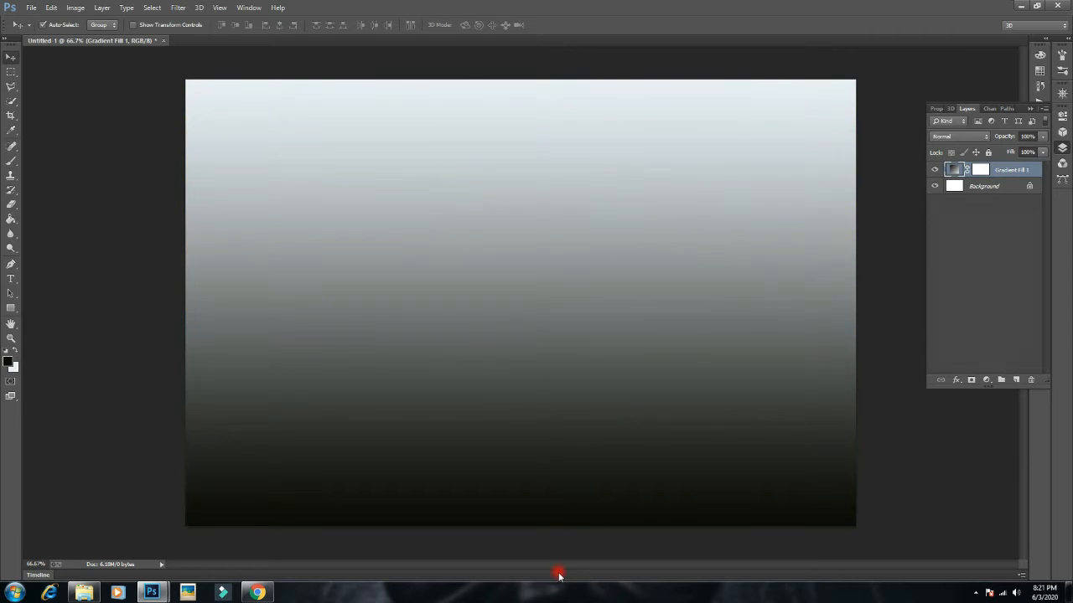
{"action": "key", "text": "Delete"}
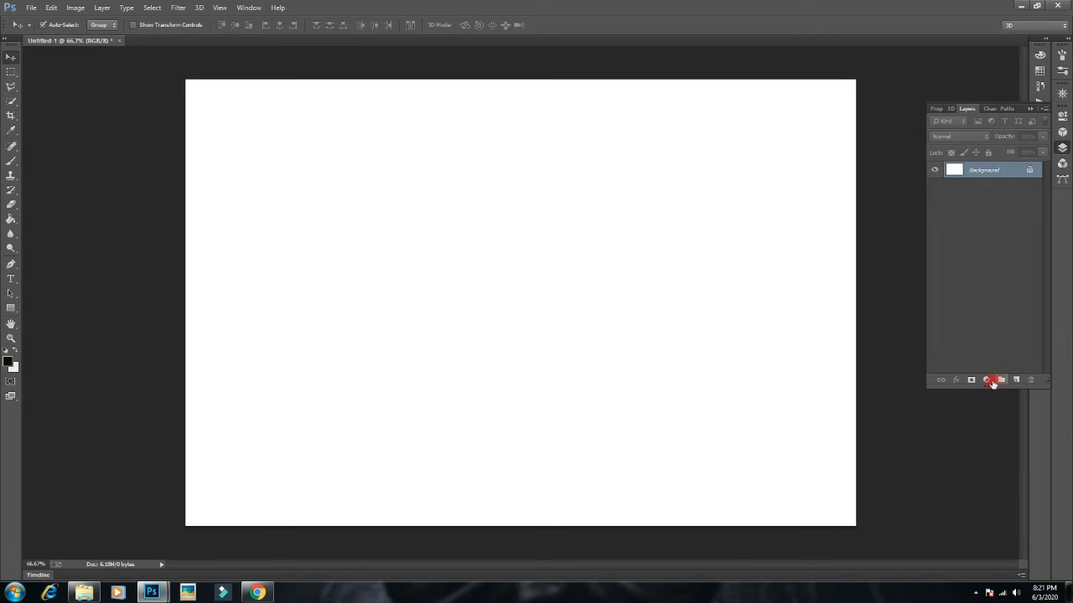
Step: Try a new linear Gradient Fill layer over the white background with the Reverse and Dither options
{"action": "left_click", "coordinate": [987, 381]}
{"action": "left_click", "coordinate": [1013, 148]}
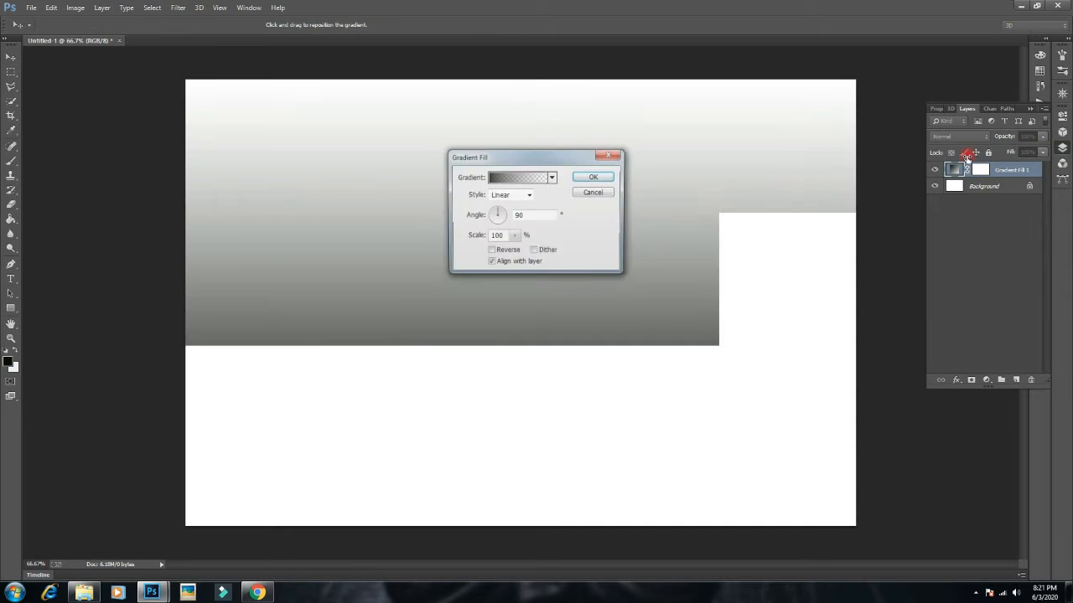
{"action": "left_click", "coordinate": [552, 177]}
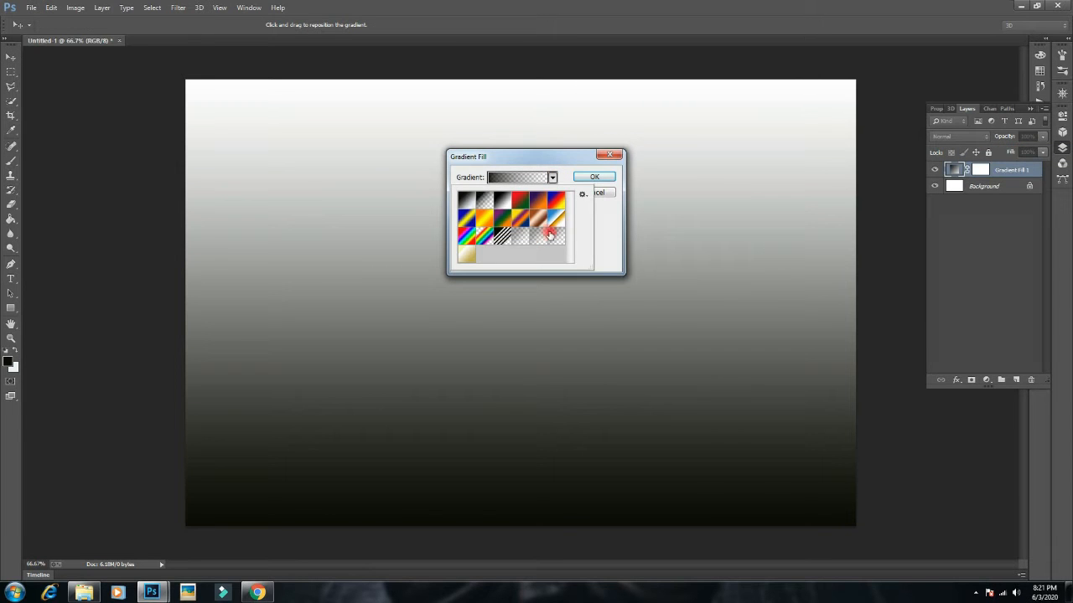
{"action": "left_click", "coordinate": [584, 193]}
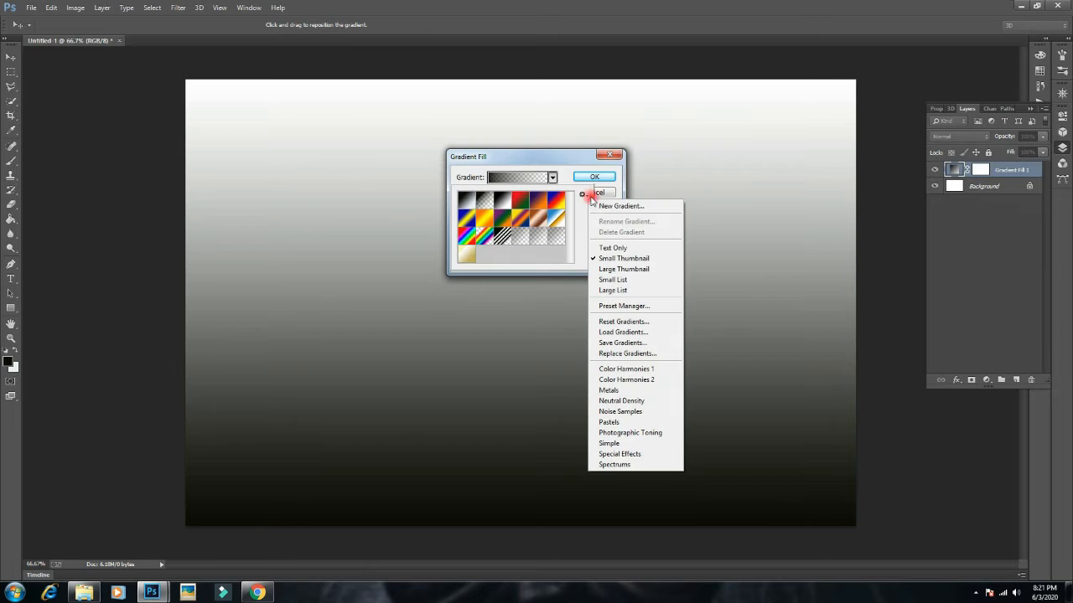
{"action": "left_click", "coordinate": [632, 257]}
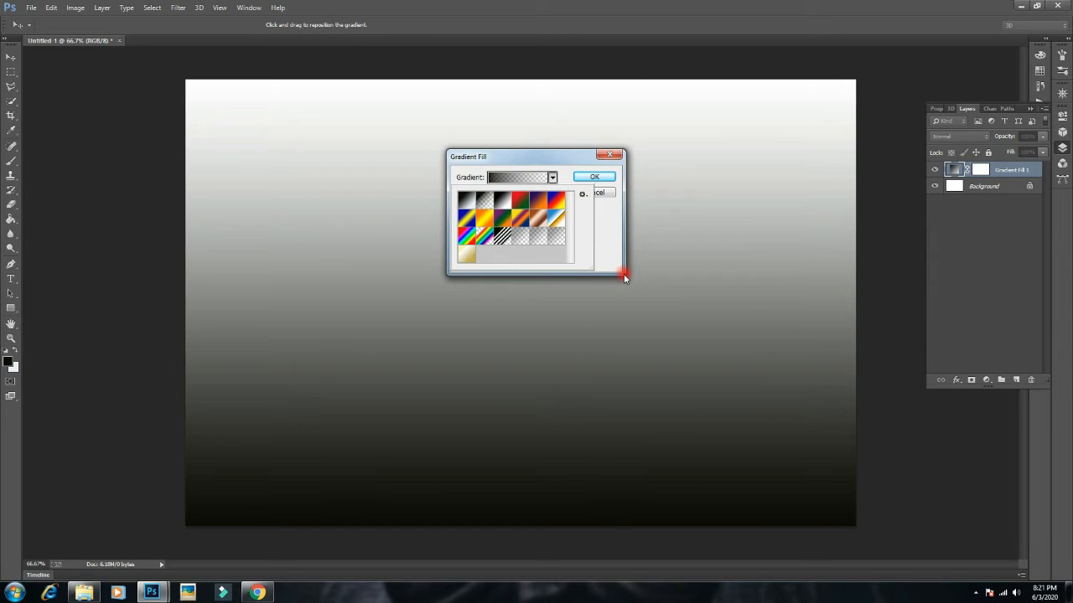
{"action": "left_click", "coordinate": [623, 277]}
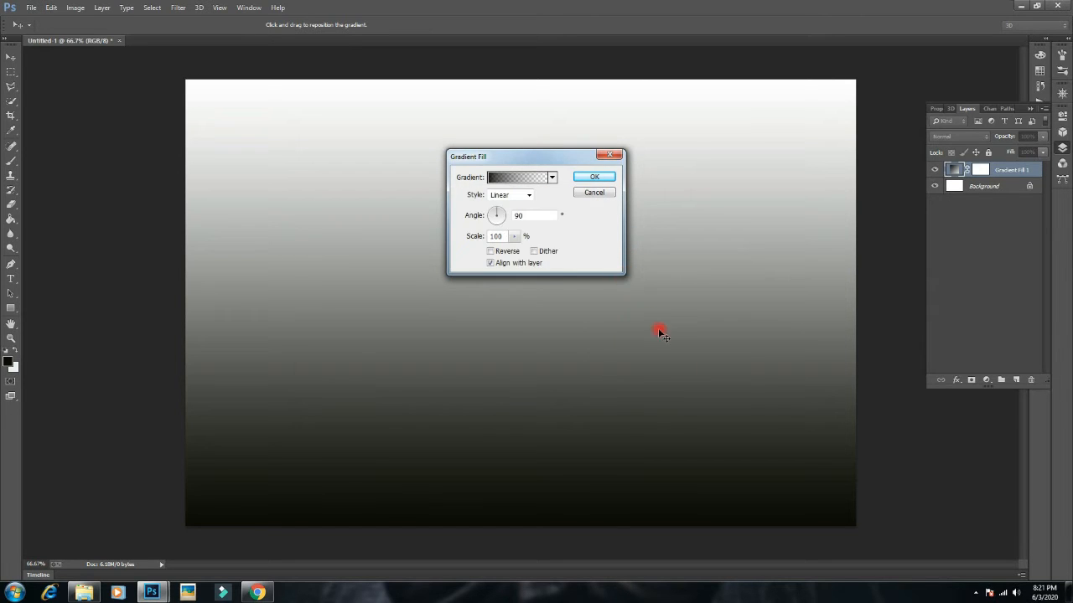
{"action": "left_click", "coordinate": [501, 252]}
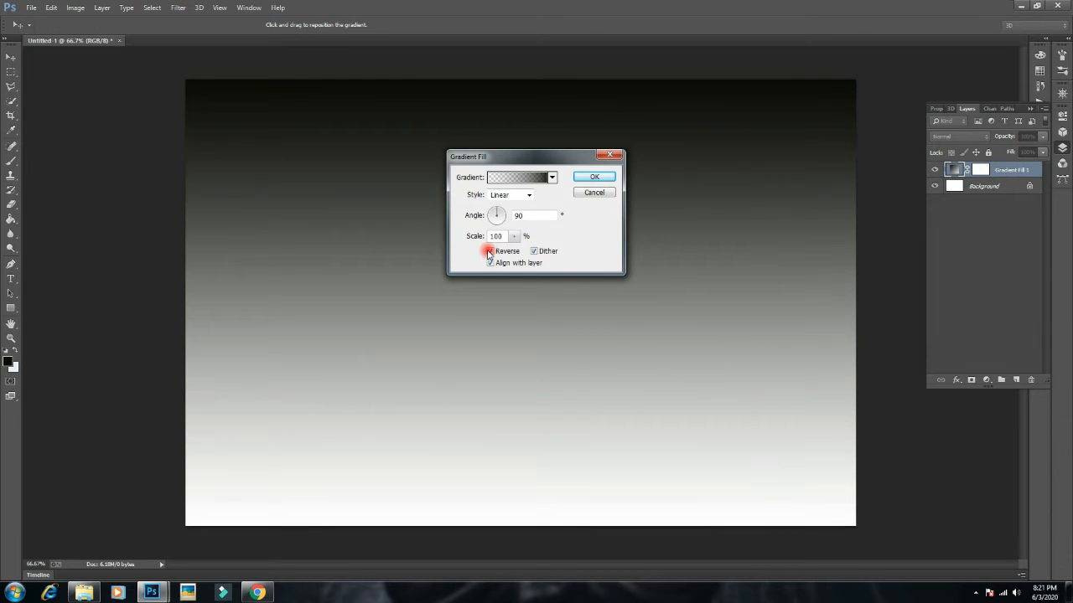
{"action": "left_click", "coordinate": [490, 252]}
{"action": "left_click_drag", "start_coordinate": [507, 219], "coordinate": [470, 222]}
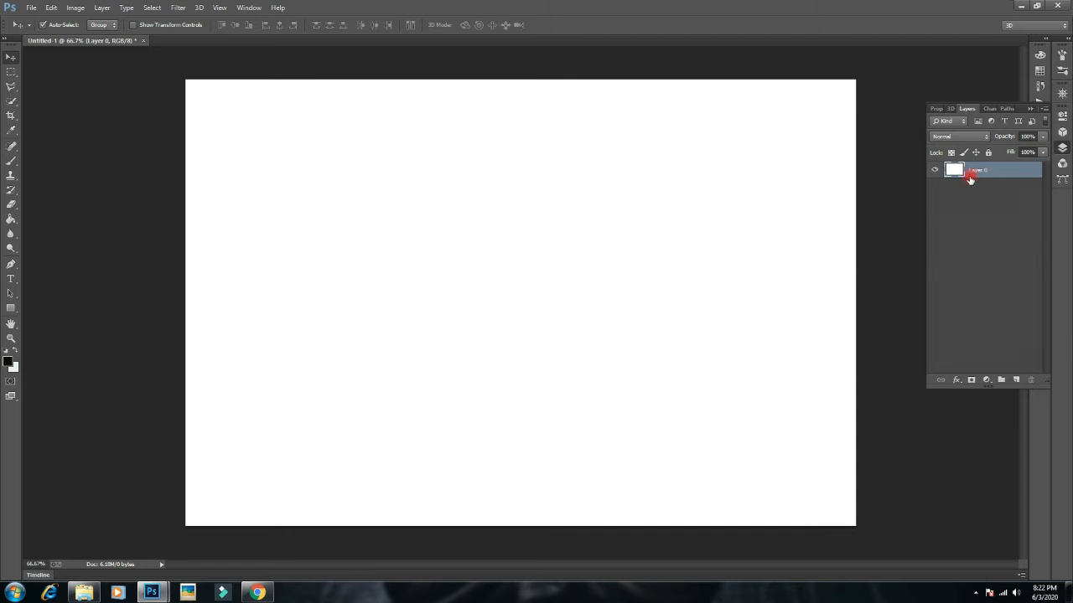
Step: Add a linear black-to-white Gradient Overlay at 90° to the white background layer and open its gradient for editing
{"action": "double_click", "coordinate": [970, 179]}
{"action": "left_click", "coordinate": [681, 278]}
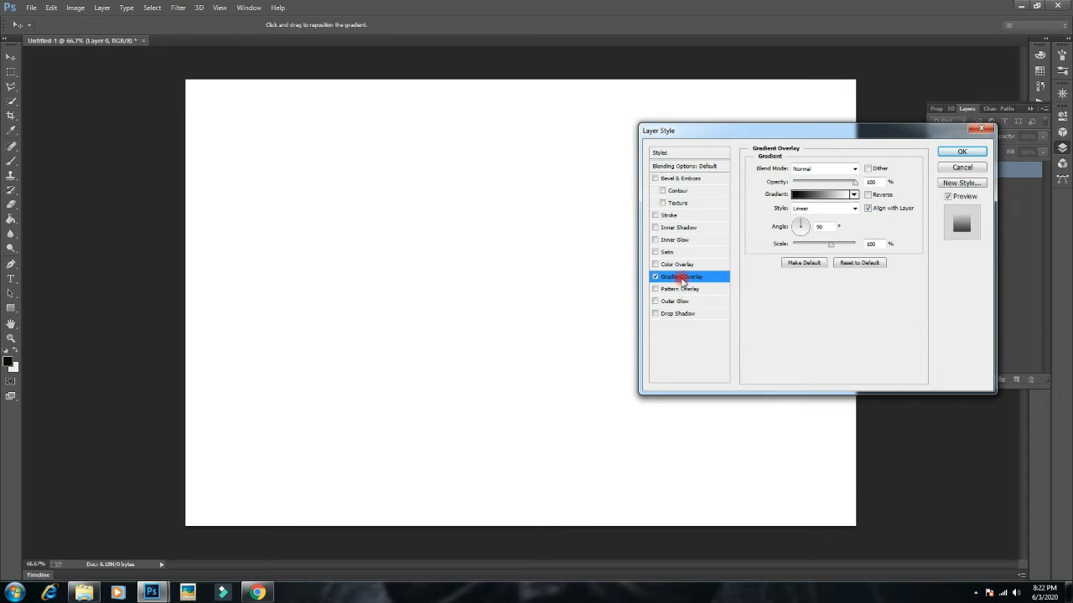
{"action": "left_click", "coordinate": [837, 197]}
{"action": "left_click", "coordinate": [835, 201]}
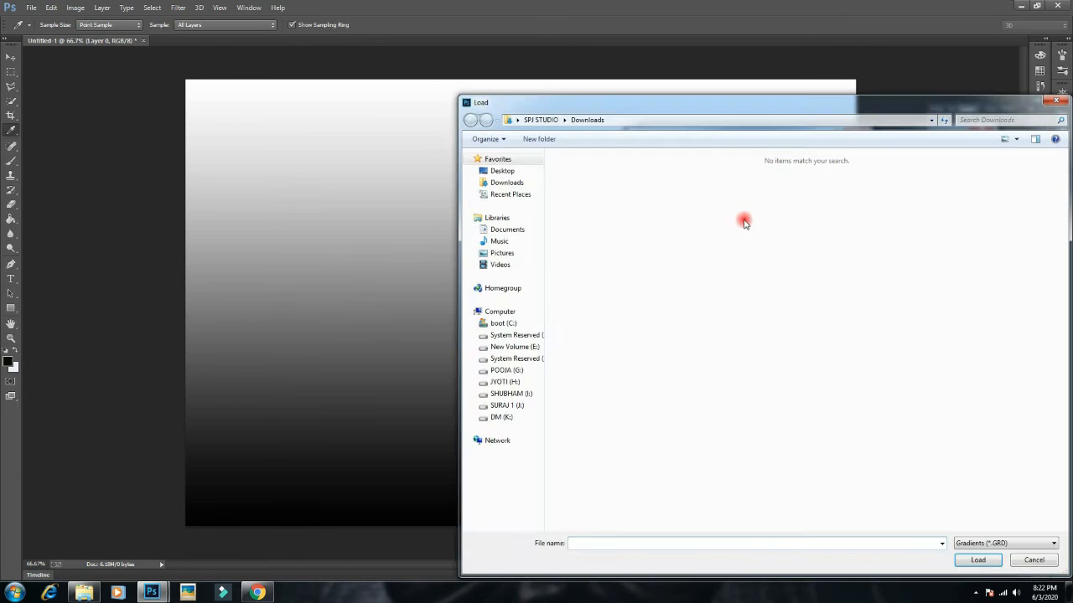
{"action": "left_click", "coordinate": [1052, 101]}
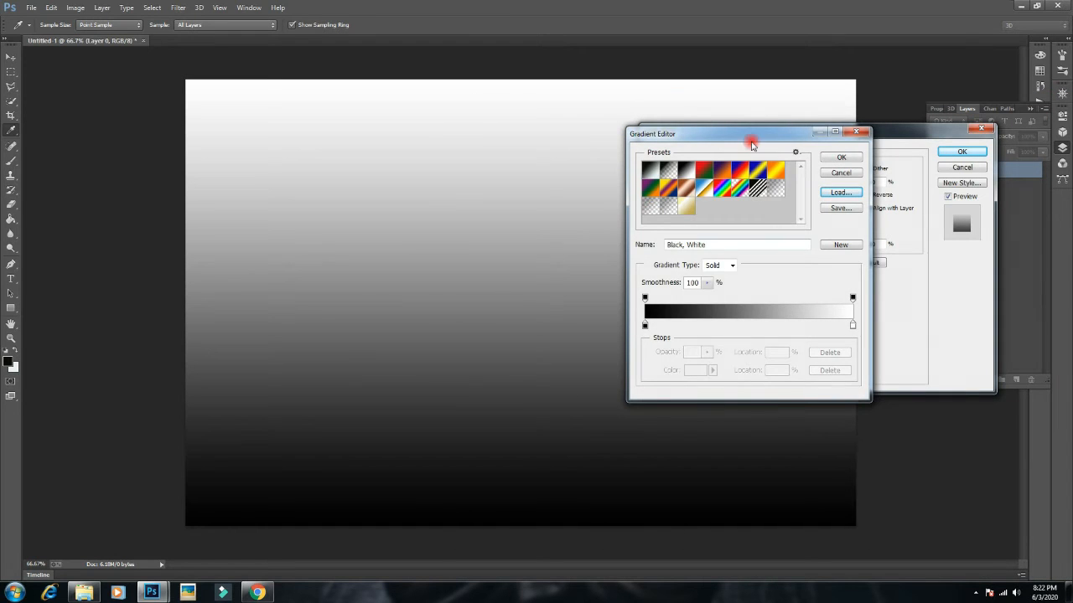
{"action": "left_click_drag", "start_coordinate": [729, 136], "coordinate": [649, 145]}
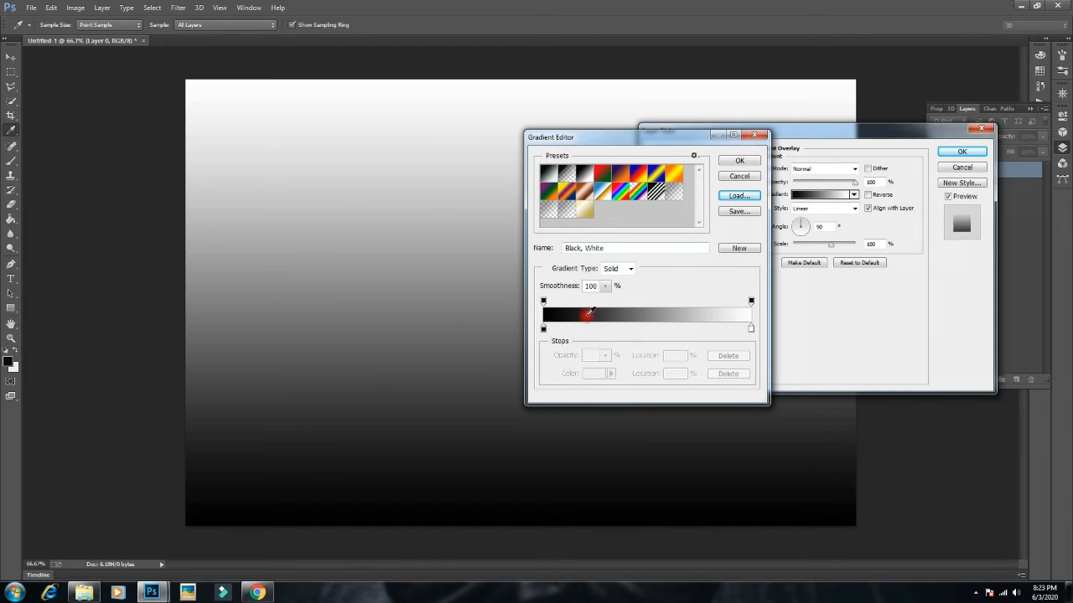
Step: Recolour the gradient's black stop to a muted dark teal with a hue of 182°
{"action": "left_click_drag", "start_coordinate": [543, 329], "coordinate": [548, 330]}
{"action": "left_click", "coordinate": [600, 374]}
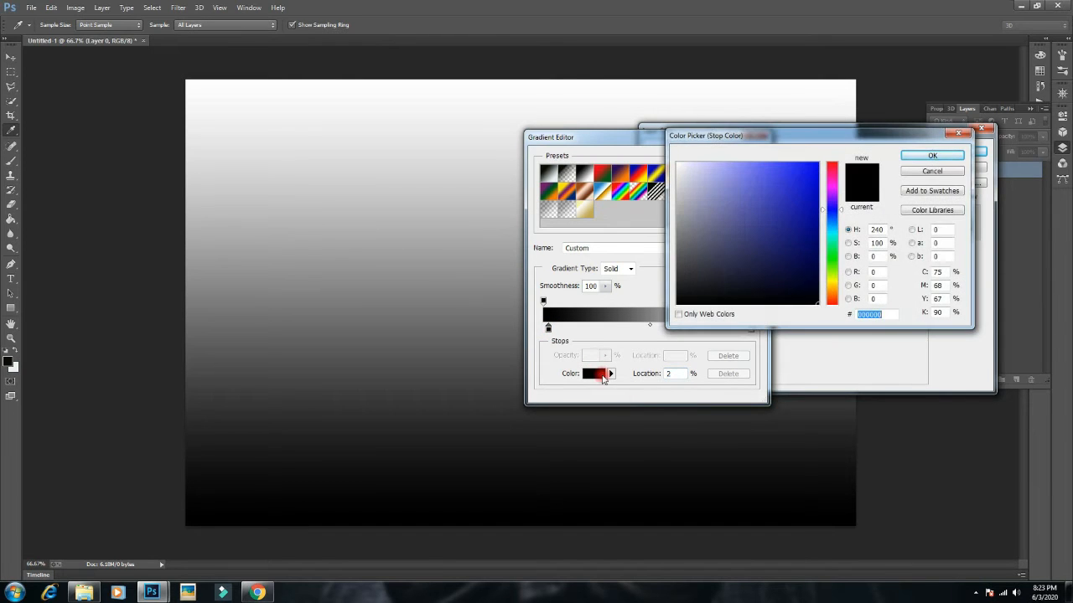
{"action": "left_click_drag", "start_coordinate": [840, 211], "coordinate": [840, 237]}
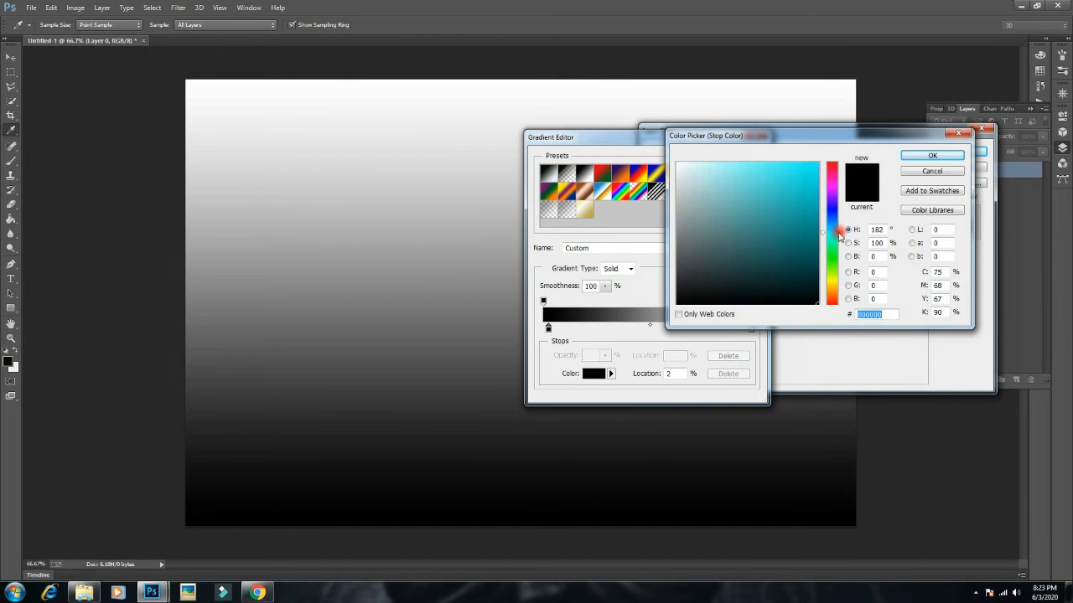
{"action": "left_click", "coordinate": [790, 174]}
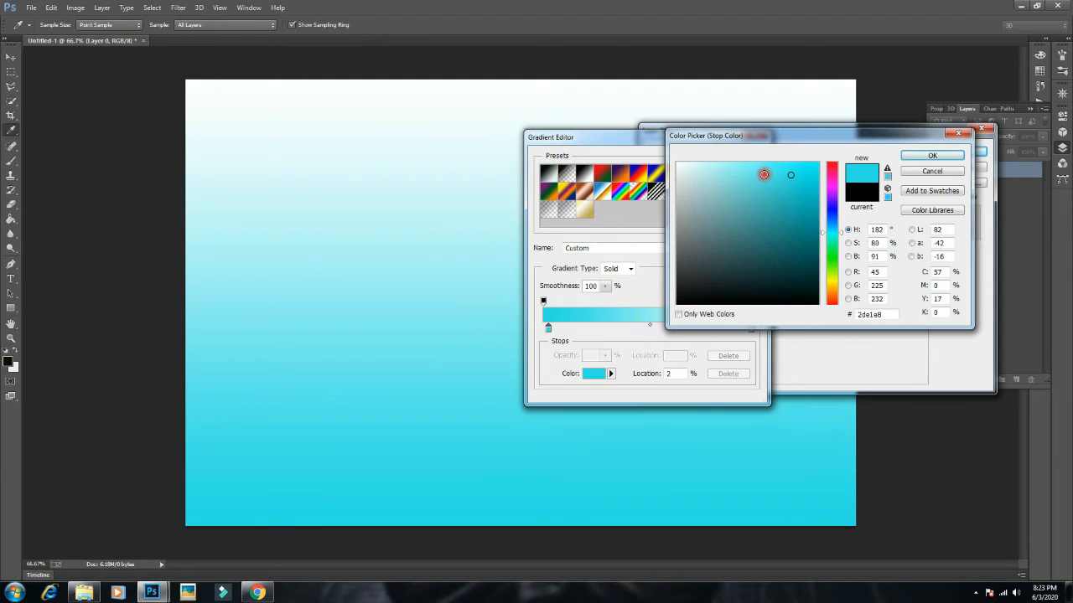
{"action": "left_click", "coordinate": [761, 232]}
{"action": "left_click", "coordinate": [774, 270]}
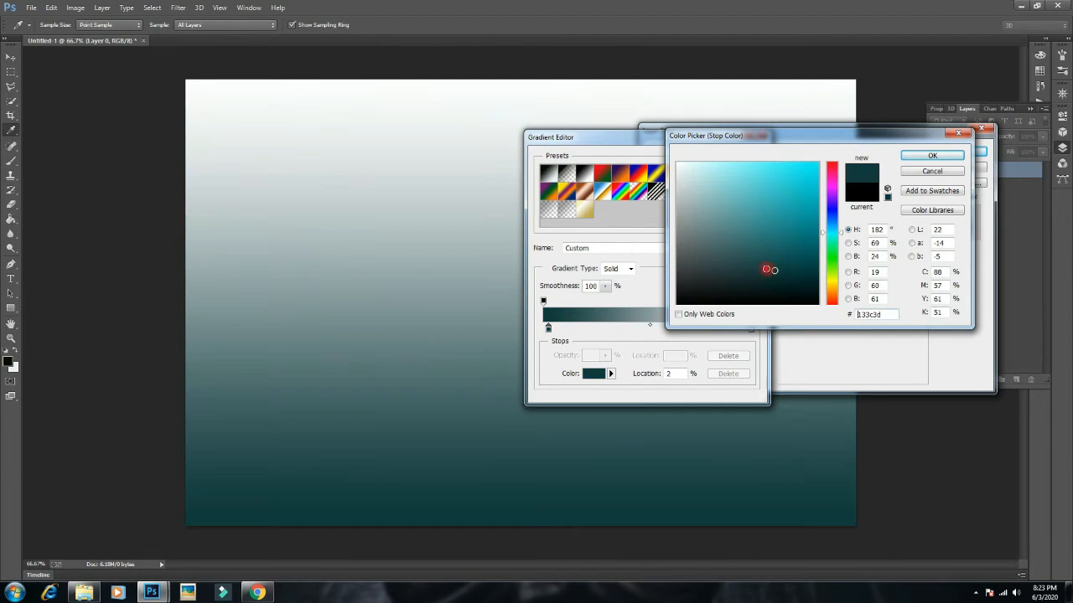
{"action": "left_click", "coordinate": [764, 251]}
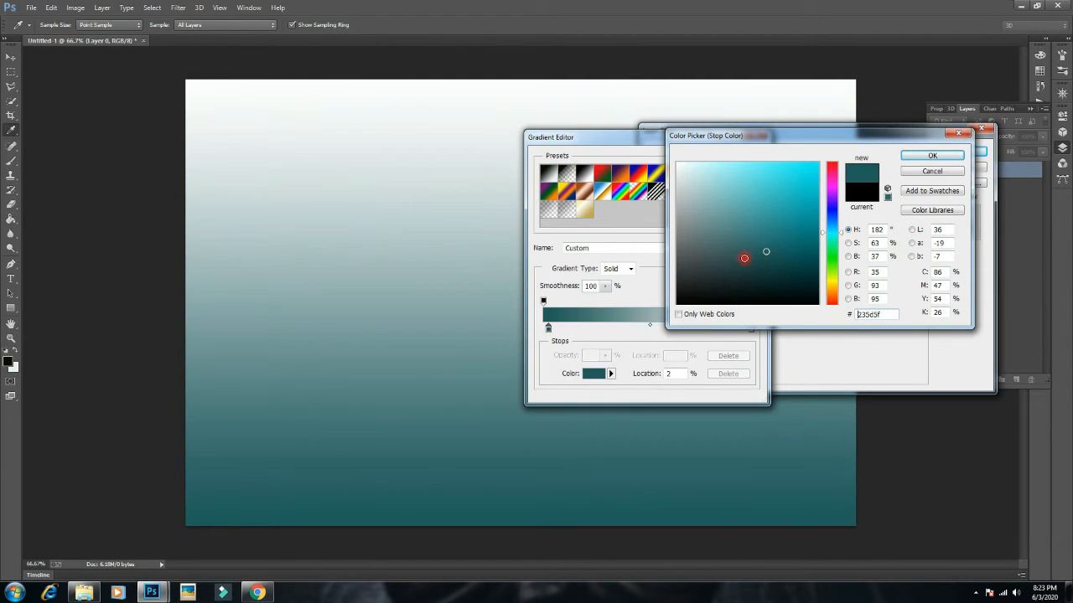
{"action": "left_click", "coordinate": [930, 156]}
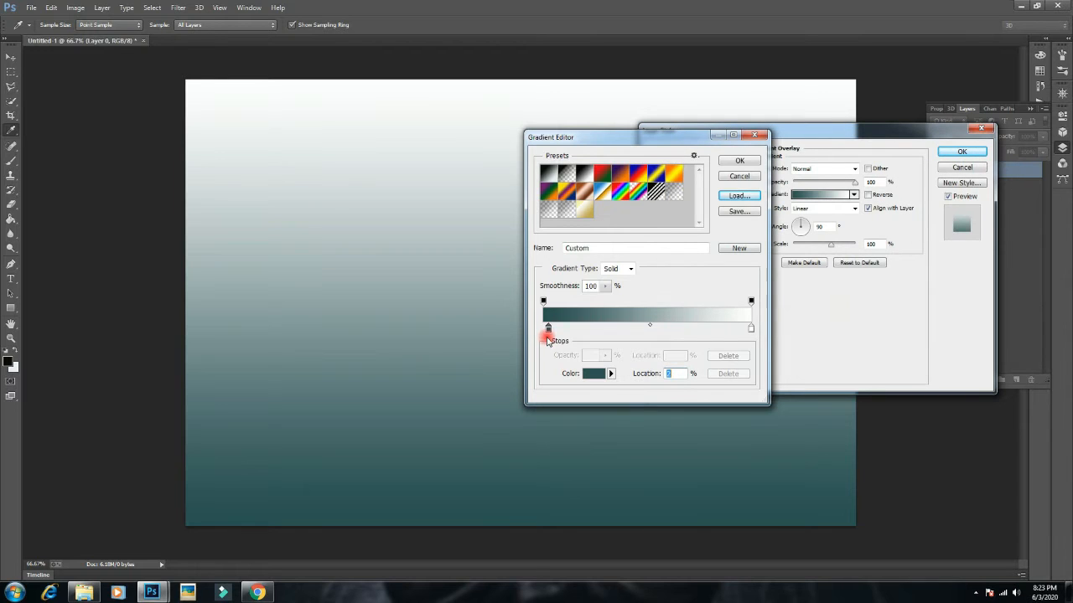
Step: Add a colour stop to the overlay gradient at 35%, using the same dark teal as the starting stop
{"action": "left_click", "coordinate": [549, 328]}
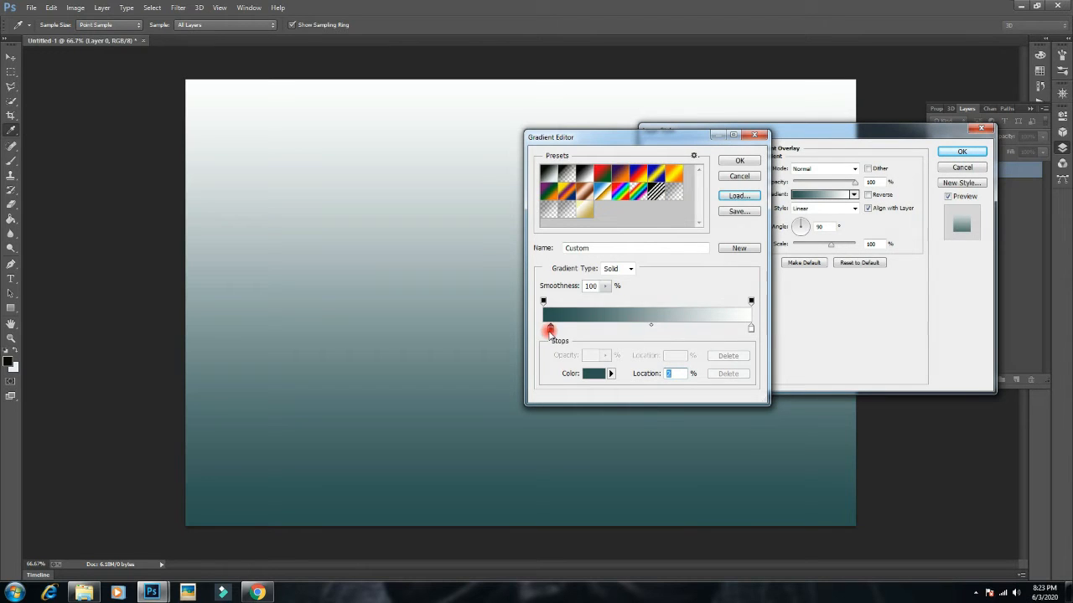
{"action": "left_click", "coordinate": [628, 327]}
{"action": "left_click_drag", "start_coordinate": [628, 327], "coordinate": [616, 327]}
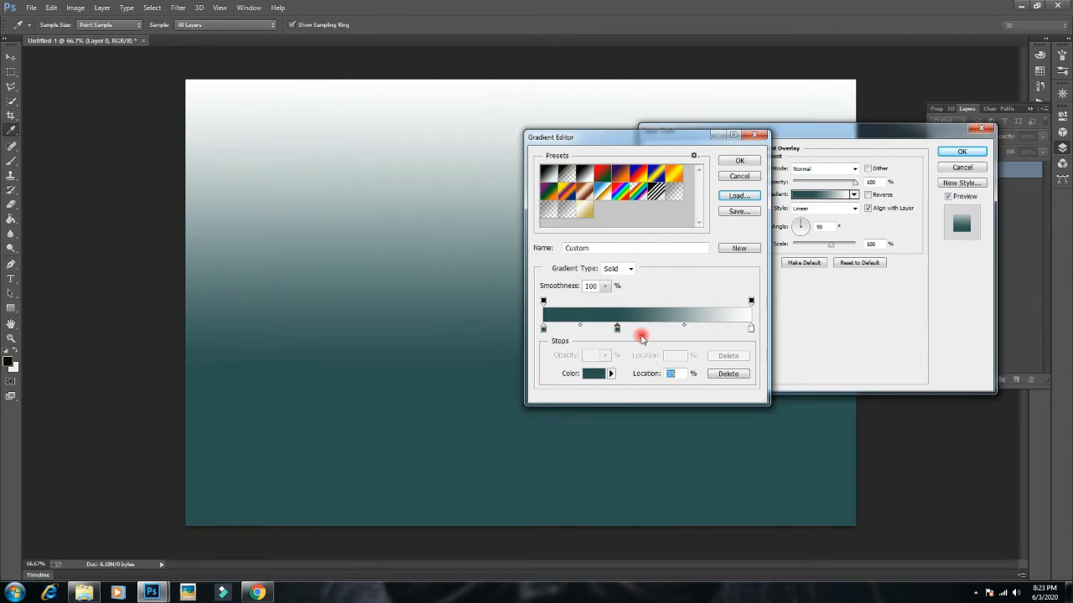
Step: Try cyan shades on the 35% gradient stop and apply bright blue #23b7dc
{"action": "left_click", "coordinate": [593, 374]}
{"action": "left_click_drag", "start_coordinate": [779, 210], "coordinate": [791, 162]}
{"action": "left_click", "coordinate": [805, 206]}
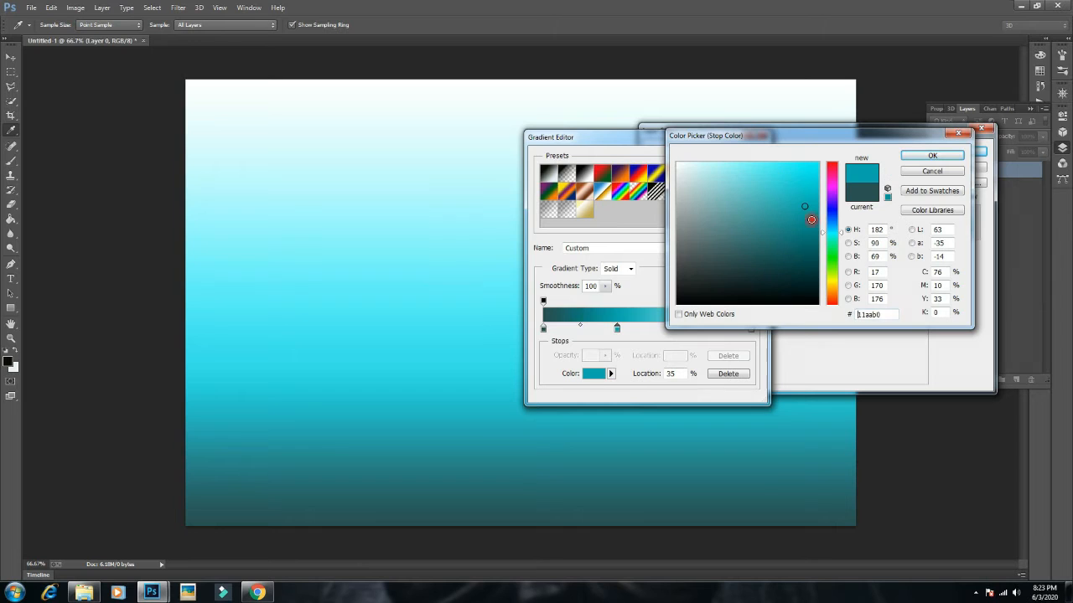
{"action": "mouse_move", "coordinate": [844, 235]}
{"action": "left_mouse_down"}
{"action": "mouse_move", "coordinate": [814, 212]}
{"action": "mouse_move", "coordinate": [834, 238]}
{"action": "mouse_move", "coordinate": [808, 236]}
{"action": "mouse_move", "coordinate": [783, 192]}
{"action": "mouse_move", "coordinate": [797, 182]}
{"action": "left_mouse_up"}
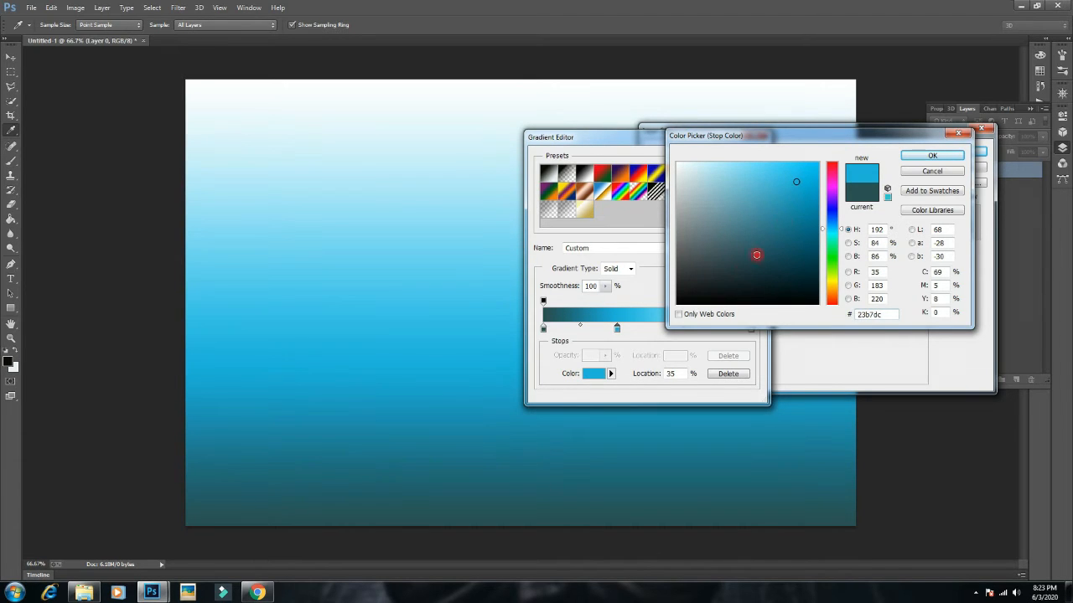
{"action": "left_click", "coordinate": [620, 330]}
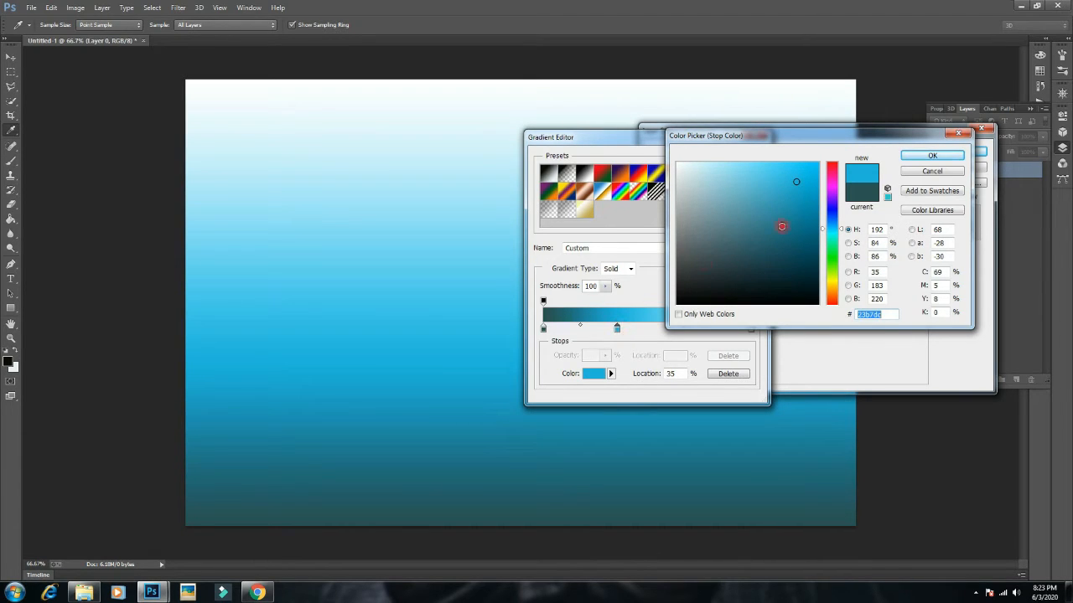
{"action": "left_click", "coordinate": [930, 156]}
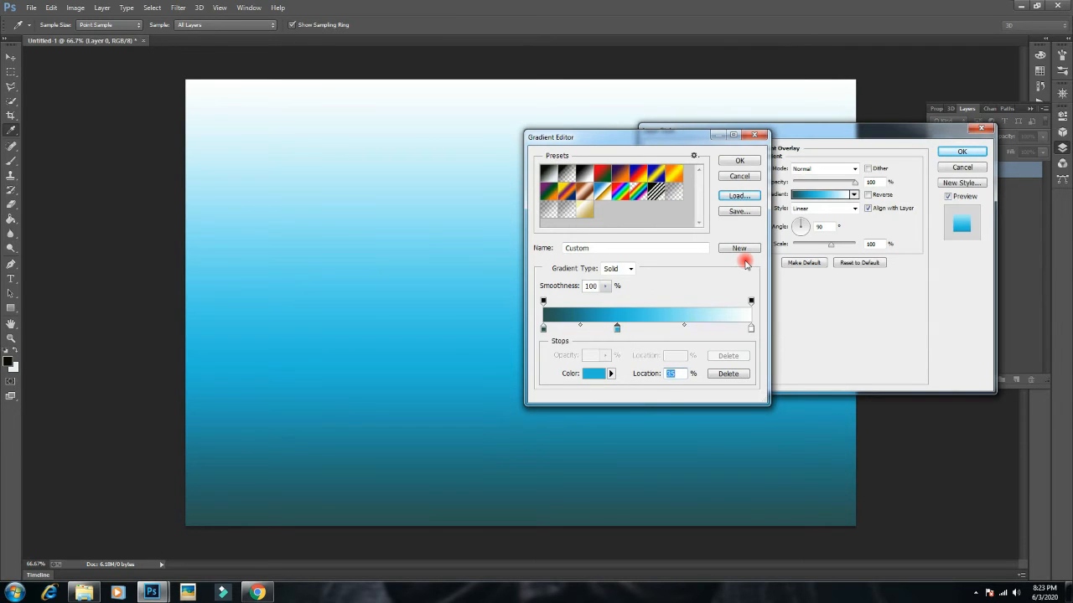
Step: Recolour the 35% gradient stop to a deeper, saturated blue after comparing darker and brighter shades
{"action": "mouse_move", "coordinate": [621, 331]}
{"action": "left_mouse_down"}
{"action": "mouse_move", "coordinate": [659, 331]}
{"action": "mouse_move", "coordinate": [619, 331]}
{"action": "left_mouse_up"}
{"action": "left_click", "coordinate": [593, 369]}
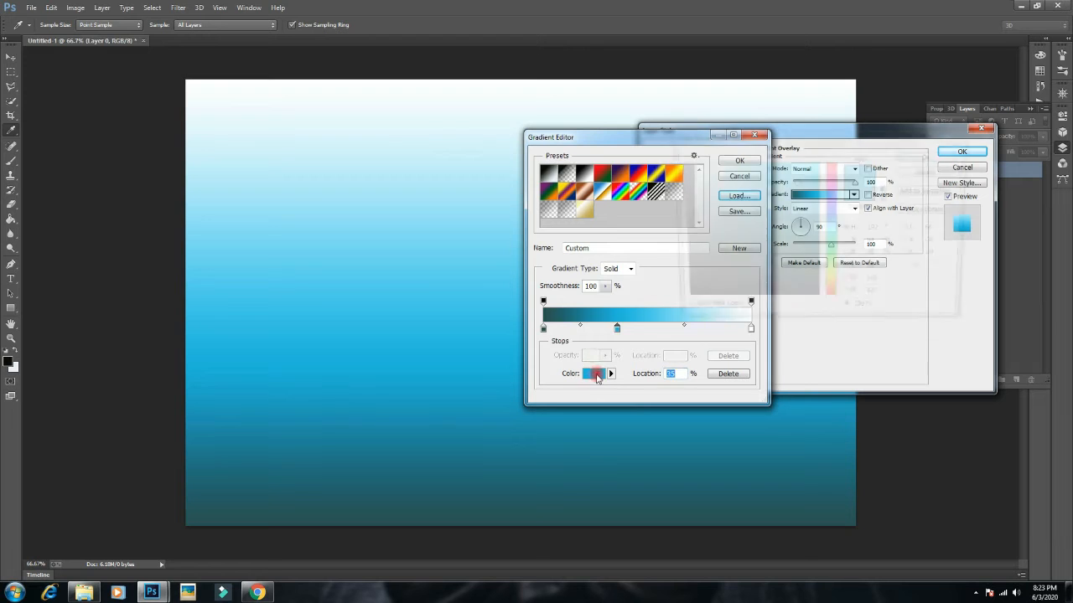
{"action": "left_click", "coordinate": [778, 264]}
{"action": "left_click_drag", "start_coordinate": [797, 260], "coordinate": [795, 250]}
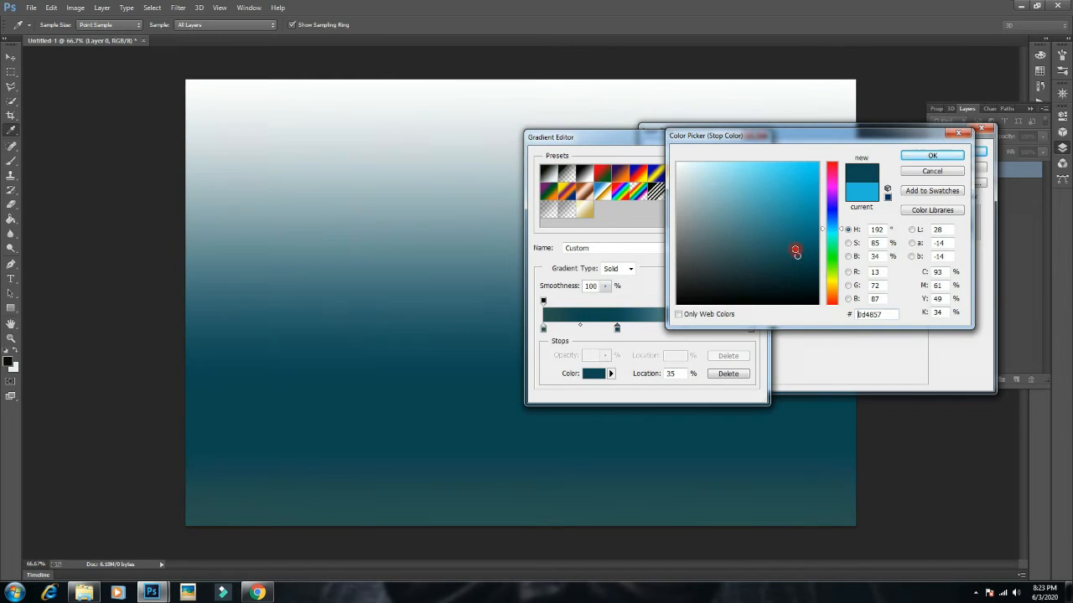
{"action": "left_click", "coordinate": [762, 249]}
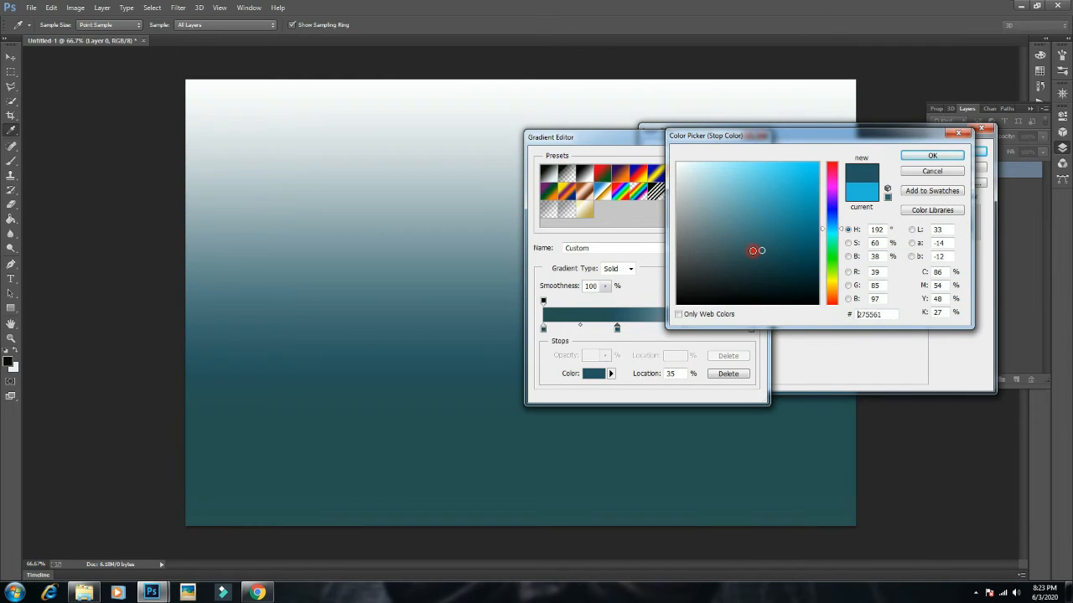
{"action": "left_click", "coordinate": [809, 218]}
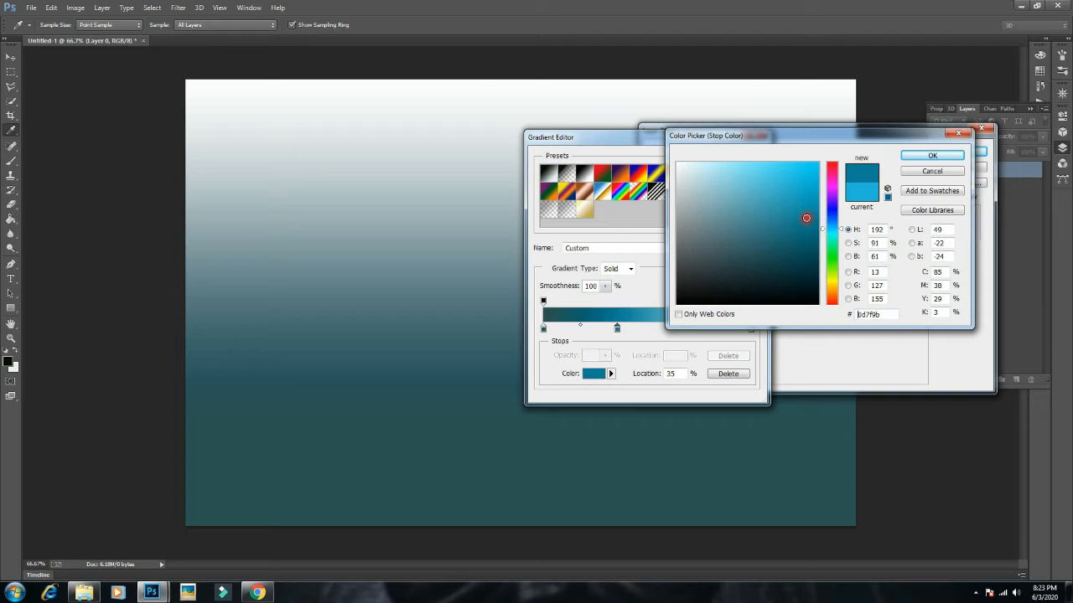
{"action": "left_click", "coordinate": [807, 204]}
{"action": "left_click_drag", "start_coordinate": [804, 191], "coordinate": [812, 163]}
{"action": "left_click_drag", "start_coordinate": [812, 204], "coordinate": [800, 245]}
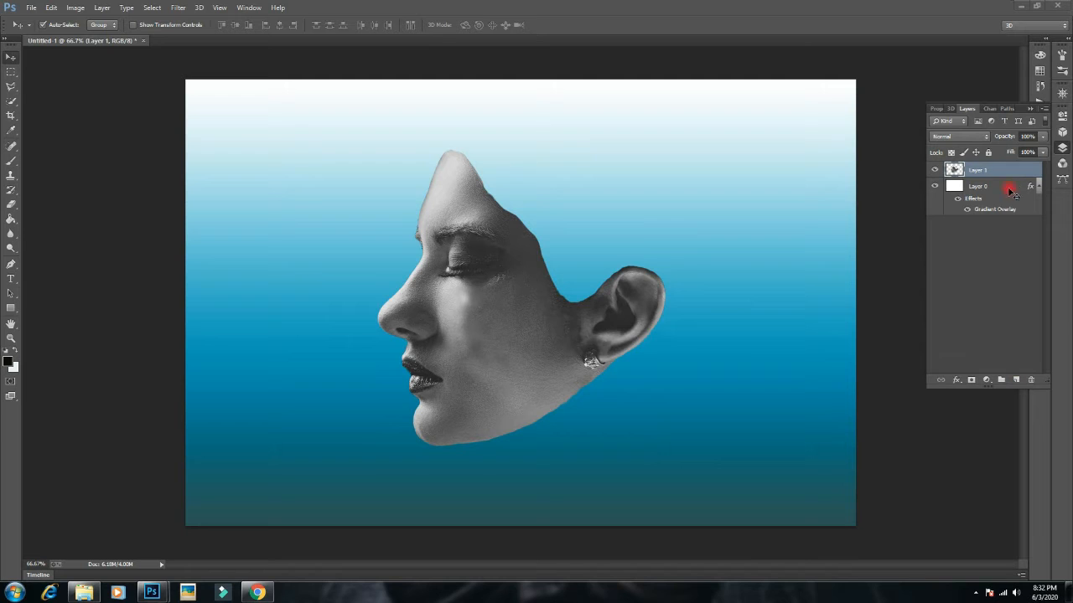
Step: Duplicate the profile face layer and open the copy in the Camera Raw filter
{"action": "left_click", "coordinate": [1009, 172]}
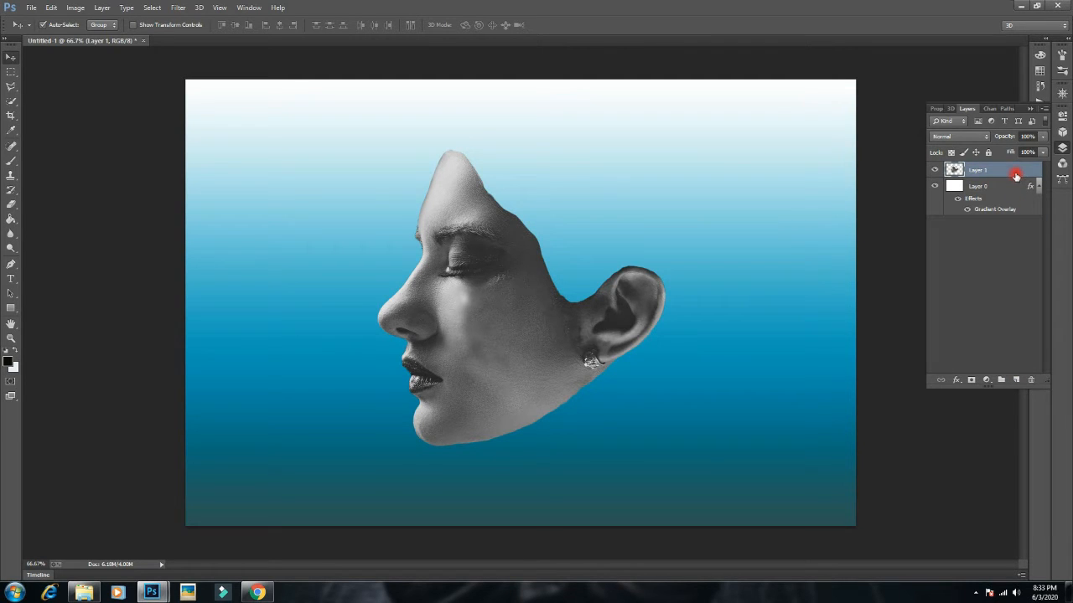
{"action": "left_click_drag", "start_coordinate": [1015, 175], "coordinate": [1016, 380]}
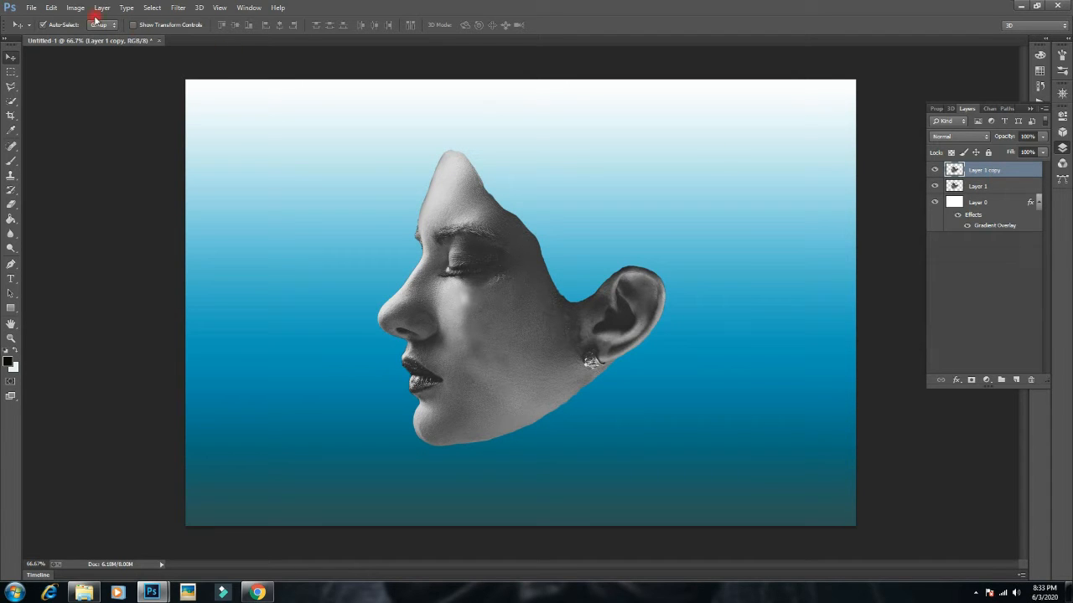
{"action": "left_click", "coordinate": [178, 8]}
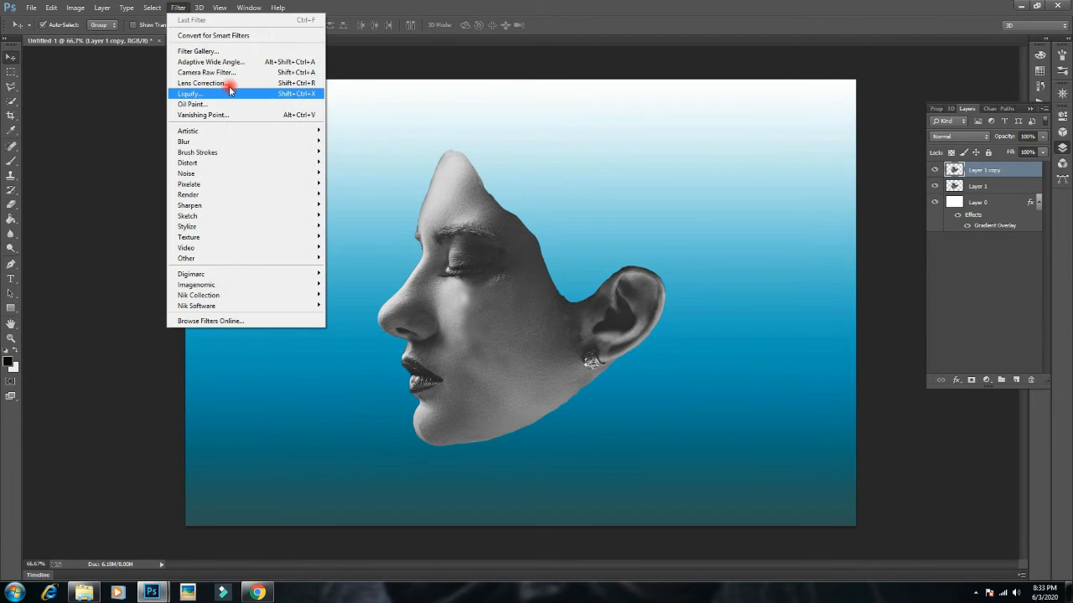
{"action": "left_click", "coordinate": [339, 95]}
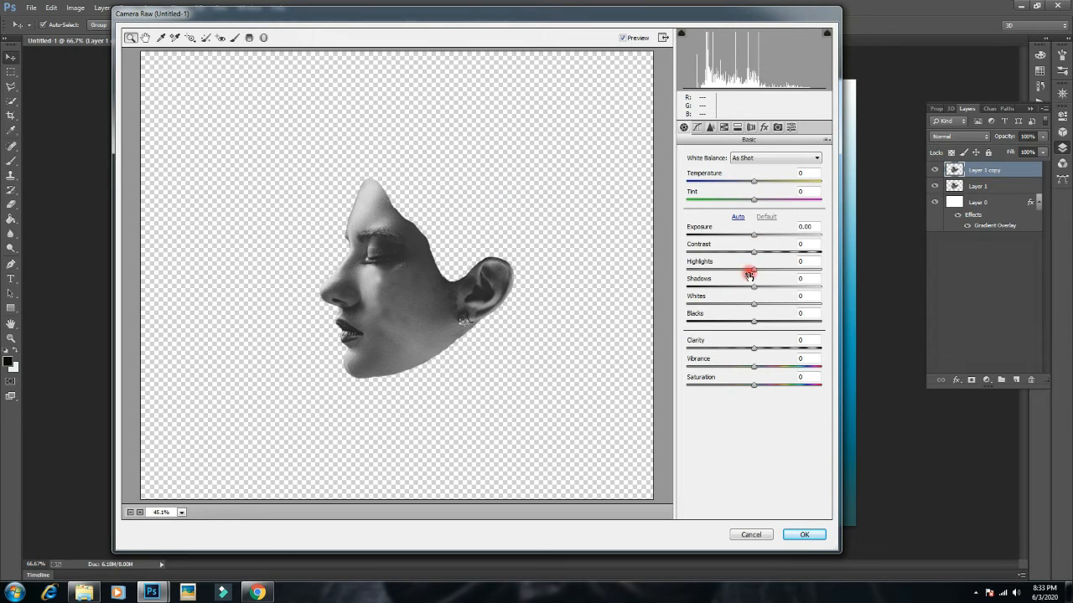
Step: Set the face copy's Contrast to +73, Shadows to -84, Blacks to -51, Clarity to +1 and Saturation to -63, and raise Vibrance slightly
{"action": "left_click_drag", "start_coordinate": [757, 251], "coordinate": [802, 257]}
{"action": "left_click_drag", "start_coordinate": [753, 286], "coordinate": [692, 294]}
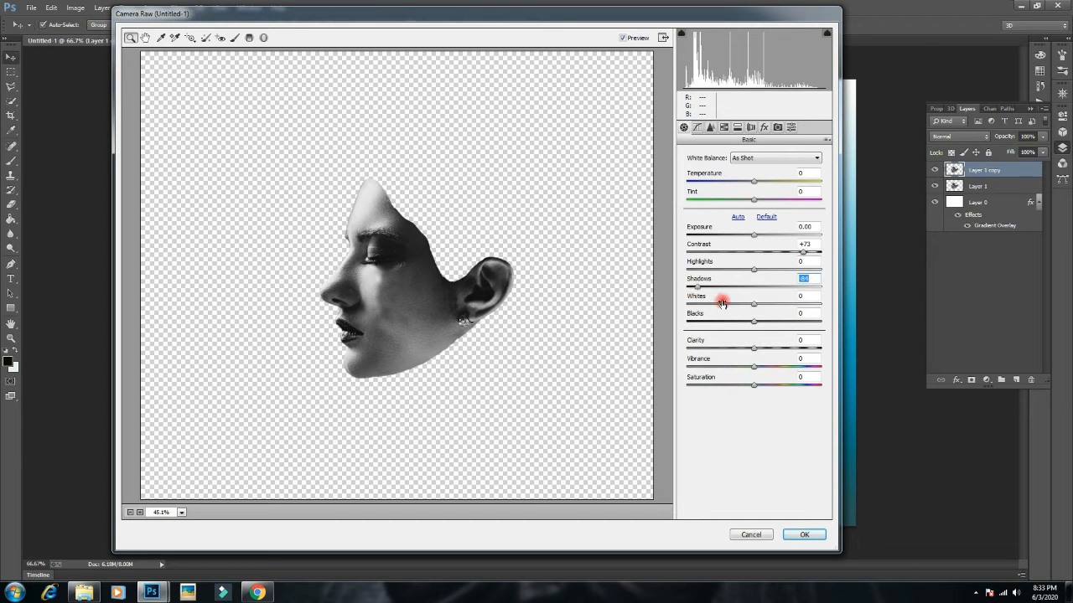
{"action": "left_click_drag", "start_coordinate": [752, 324], "coordinate": [719, 323]}
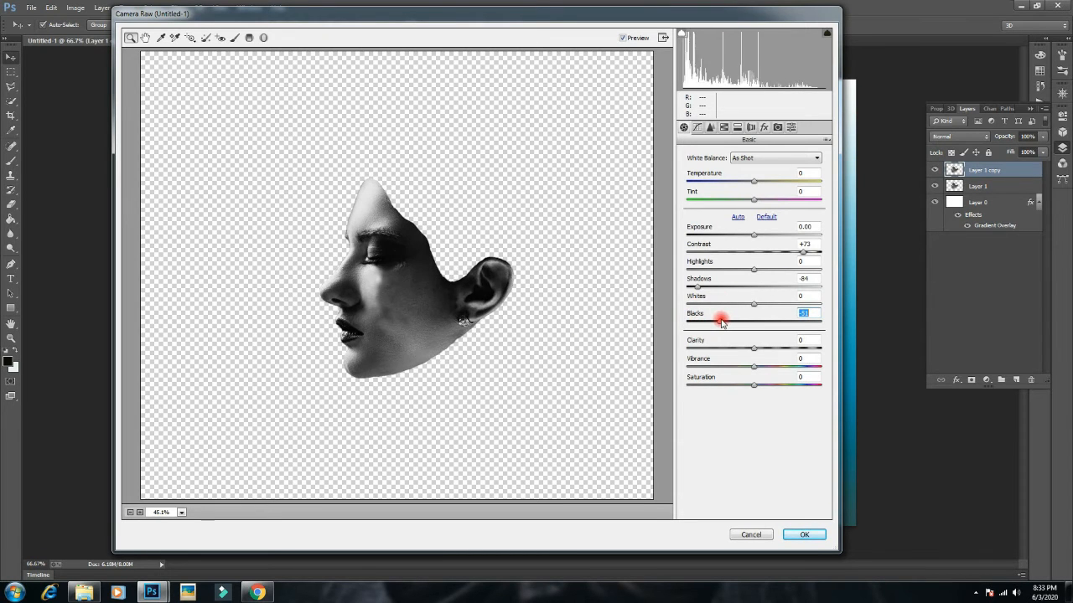
{"action": "left_click_drag", "start_coordinate": [757, 383], "coordinate": [710, 393]}
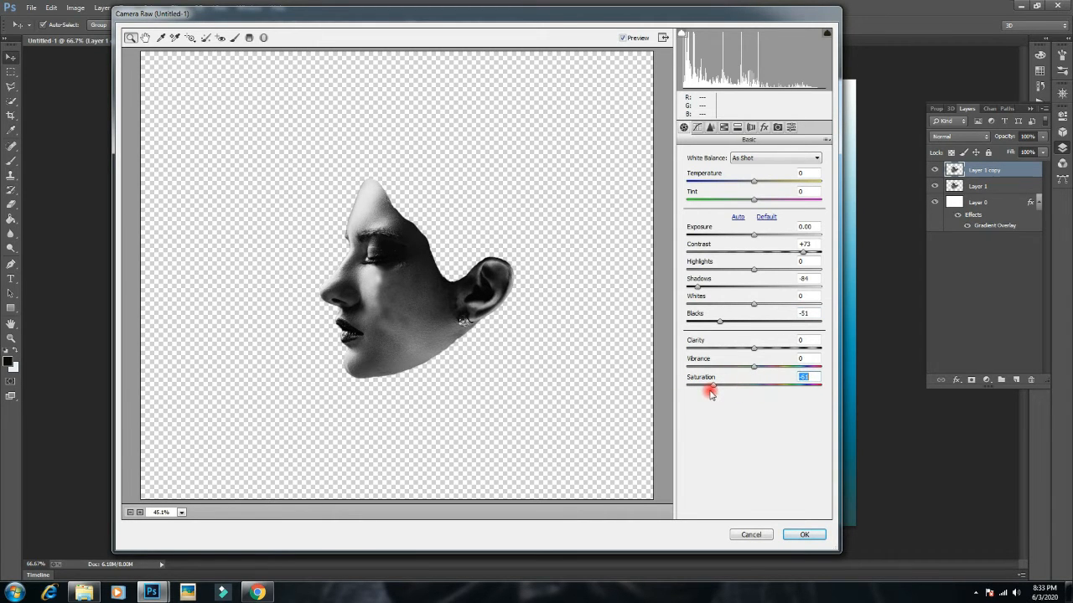
{"action": "mouse_move", "coordinate": [749, 349]}
{"action": "left_mouse_down"}
{"action": "mouse_move", "coordinate": [799, 356]}
{"action": "mouse_move", "coordinate": [757, 350]}
{"action": "mouse_move", "coordinate": [743, 355]}
{"action": "mouse_move", "coordinate": [752, 363]}
{"action": "left_mouse_up"}
{"action": "mouse_move", "coordinate": [754, 369]}
{"action": "left_mouse_down"}
{"action": "mouse_move", "coordinate": [790, 368]}
{"action": "mouse_move", "coordinate": [724, 367]}
{"action": "mouse_move", "coordinate": [777, 369]}
{"action": "mouse_move", "coordinate": [757, 369]}
{"action": "left_mouse_up"}
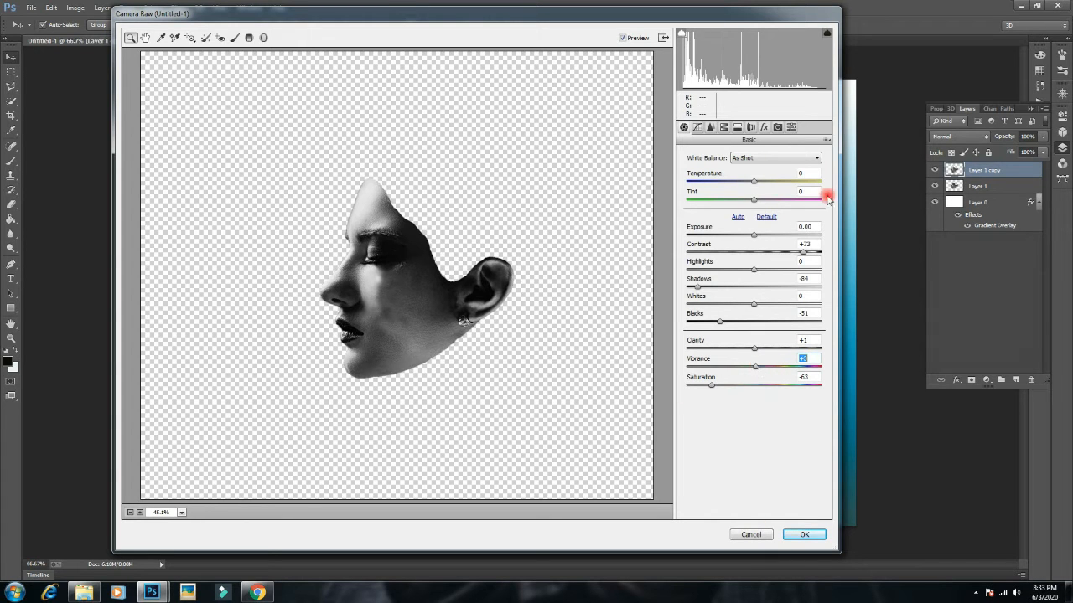
{"action": "left_click", "coordinate": [724, 127]}
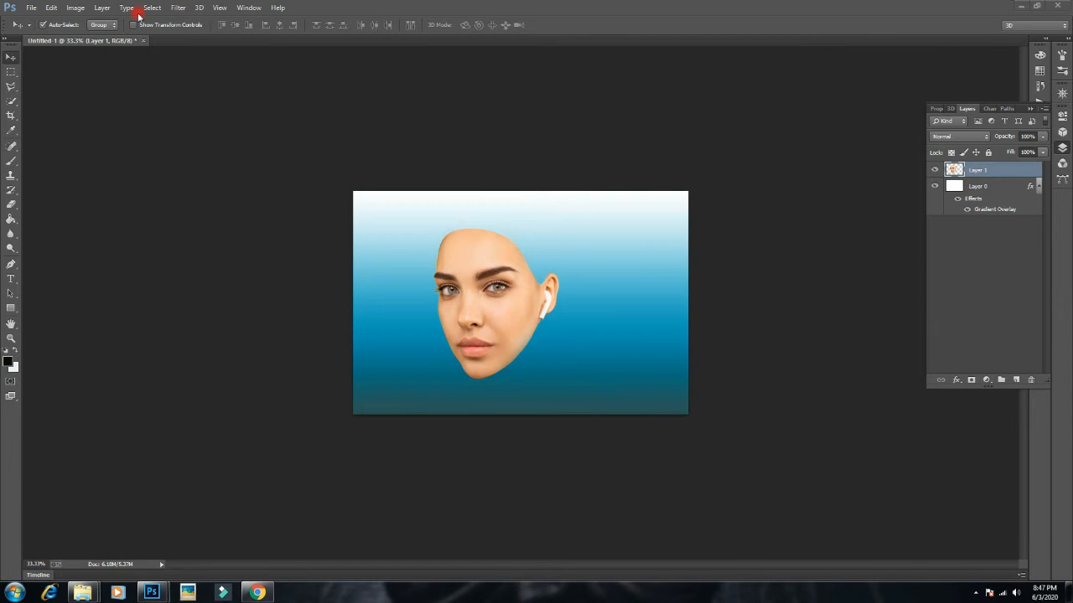
Step: Open the front-facing face in the Camera Raw filter and set Contrast +82, Shadows -51 and Blacks -70, and strongly reduce Saturation
{"action": "left_click", "coordinate": [179, 7]}
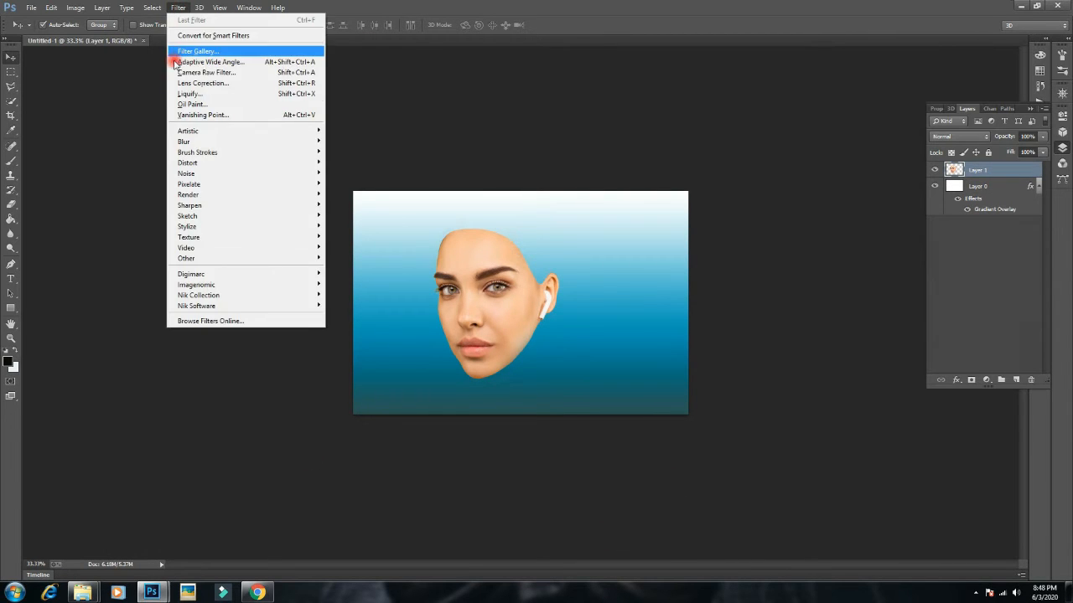
{"action": "left_click", "coordinate": [227, 76]}
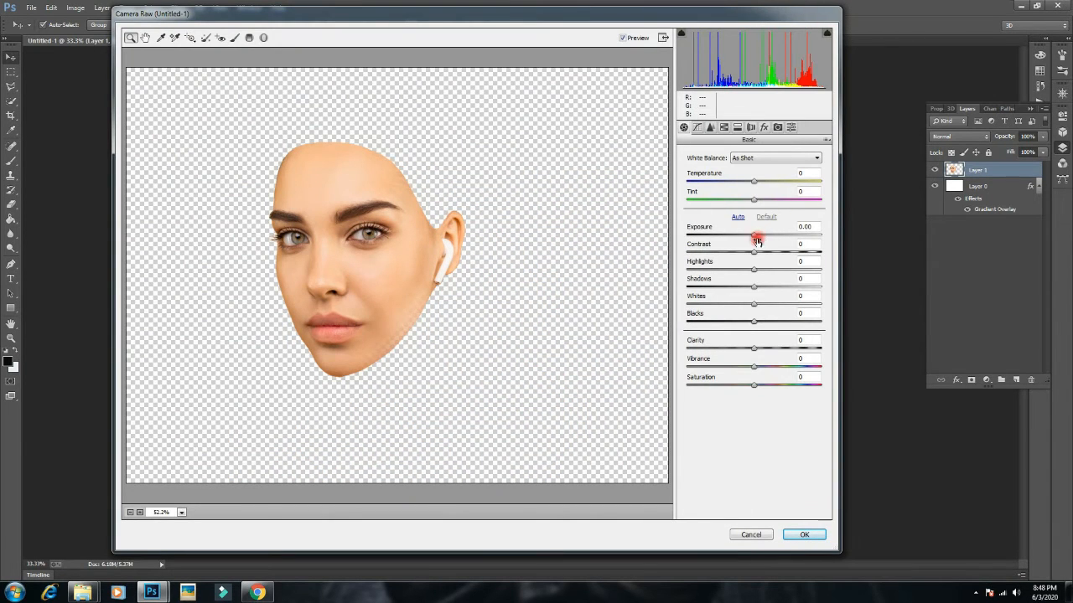
{"action": "left_click_drag", "start_coordinate": [752, 252], "coordinate": [808, 264]}
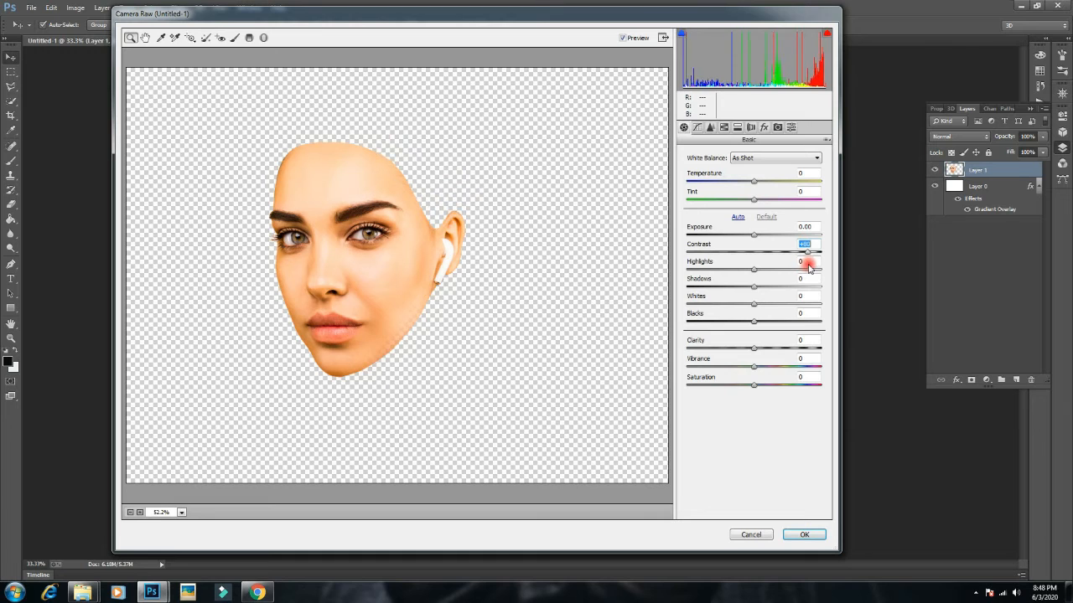
{"action": "left_click_drag", "start_coordinate": [752, 287], "coordinate": [709, 316]}
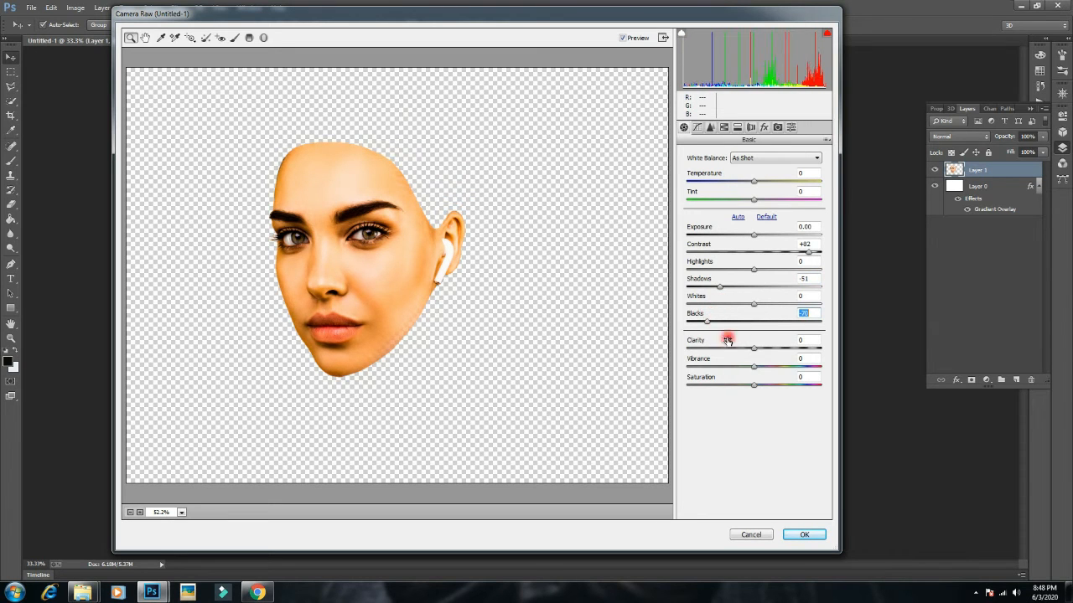
{"action": "left_click_drag", "start_coordinate": [754, 386], "coordinate": [708, 390]}
Step: Set the HSL Luminance of Blues to +7 and Magentas to +5, raise Purples slightly, and apply the filter
{"action": "left_click", "coordinate": [728, 128]}
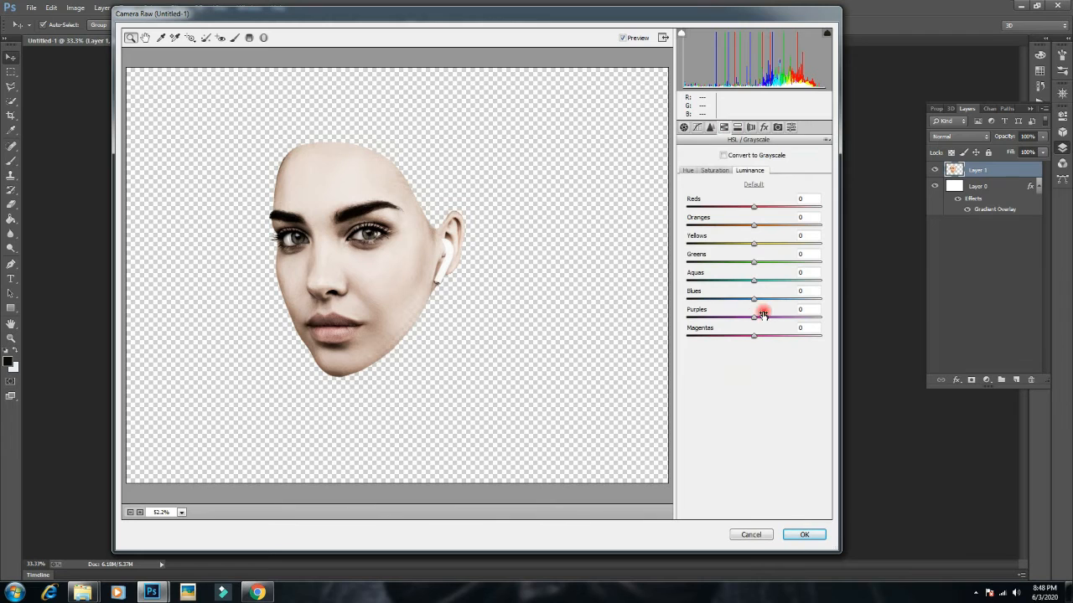
{"action": "mouse_move", "coordinate": [759, 298]}
{"action": "left_mouse_down"}
{"action": "mouse_move", "coordinate": [735, 296]}
{"action": "mouse_move", "coordinate": [771, 328]}
{"action": "mouse_move", "coordinate": [811, 329]}
{"action": "mouse_move", "coordinate": [771, 316]}
{"action": "mouse_move", "coordinate": [722, 322]}
{"action": "mouse_move", "coordinate": [773, 311]}
{"action": "left_mouse_up"}
{"action": "mouse_move", "coordinate": [753, 335]}
{"action": "left_mouse_down"}
{"action": "mouse_move", "coordinate": [709, 338]}
{"action": "mouse_move", "coordinate": [766, 355]}
{"action": "mouse_move", "coordinate": [757, 347]}
{"action": "left_mouse_up"}
{"action": "left_click_drag", "start_coordinate": [772, 300], "coordinate": [759, 308]}
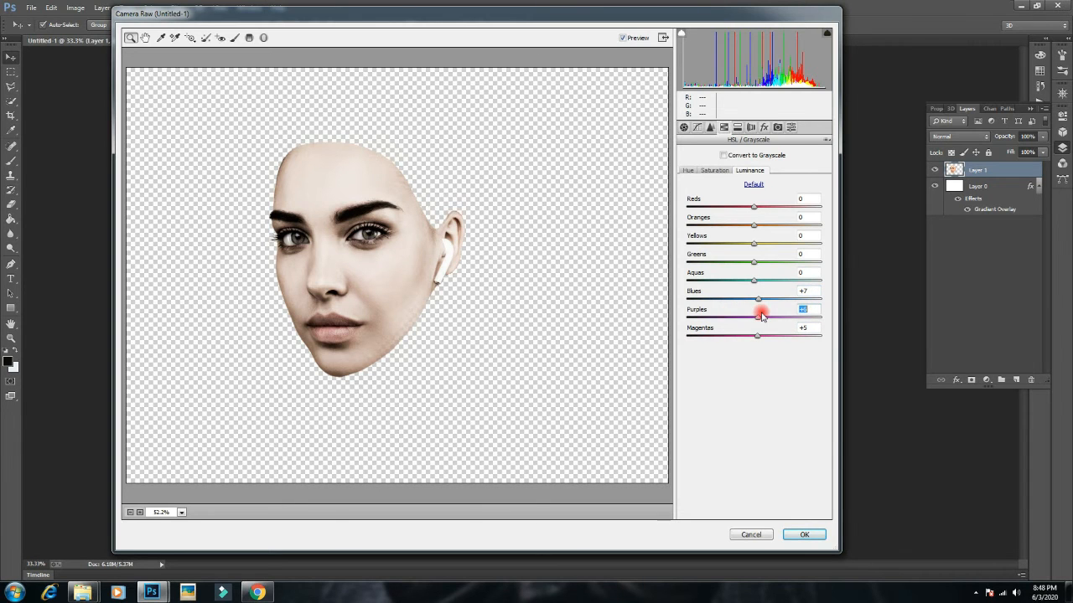
{"action": "left_click", "coordinate": [806, 535]}
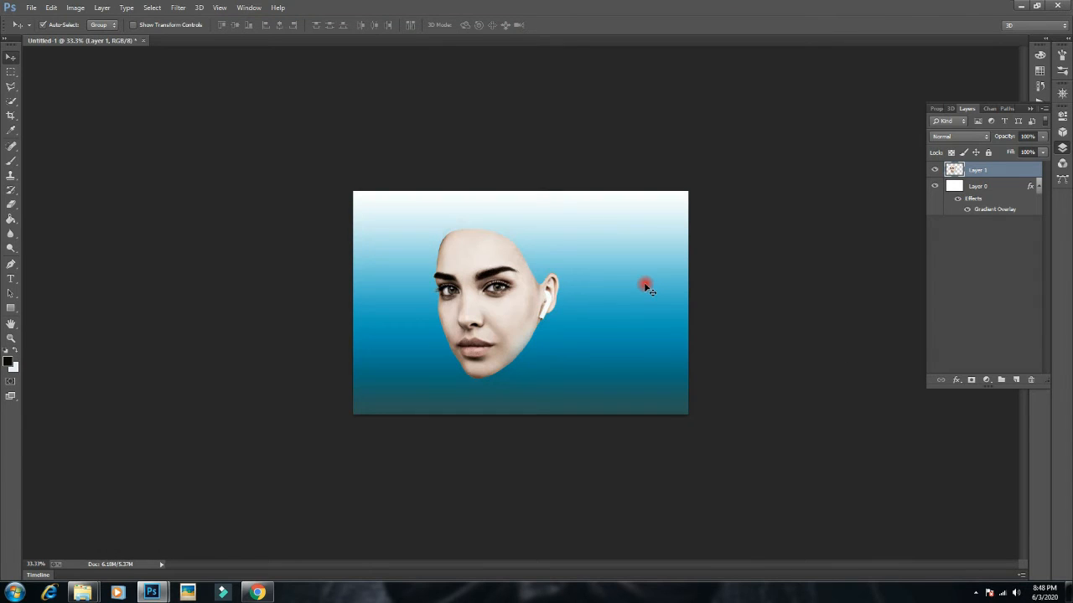
Step: Move the face slightly towards the canvas centre and scale it down a little with Free Transform
{"action": "mouse_move", "coordinate": [488, 322]}
{"action": "left_mouse_down"}
{"action": "mouse_move", "coordinate": [513, 301]}
{"action": "mouse_move", "coordinate": [505, 317]}
{"action": "left_mouse_up"}
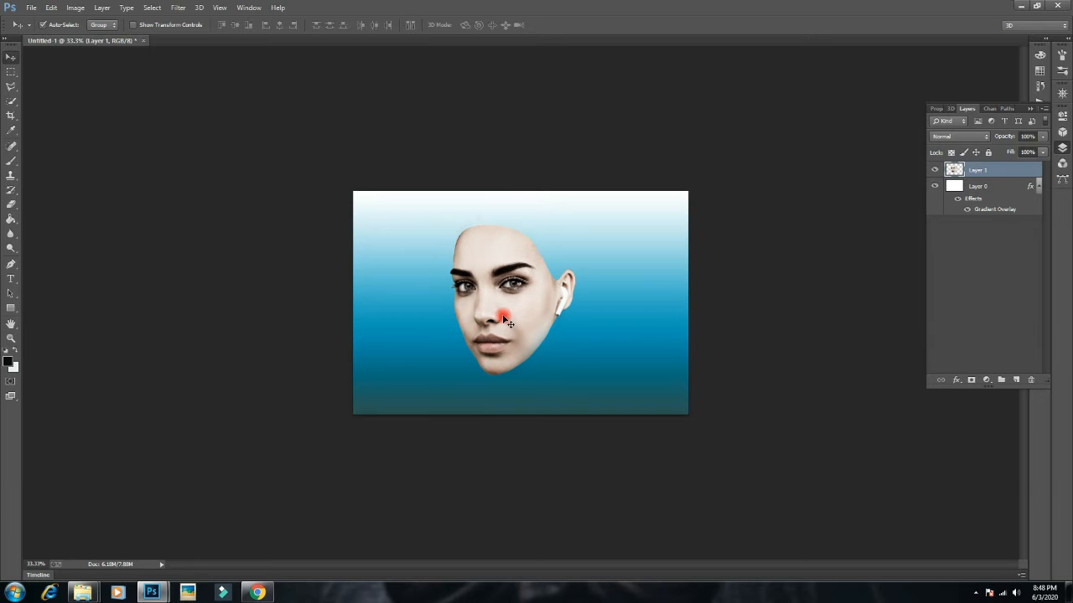
{"action": "key", "text": "ctrl+t"}
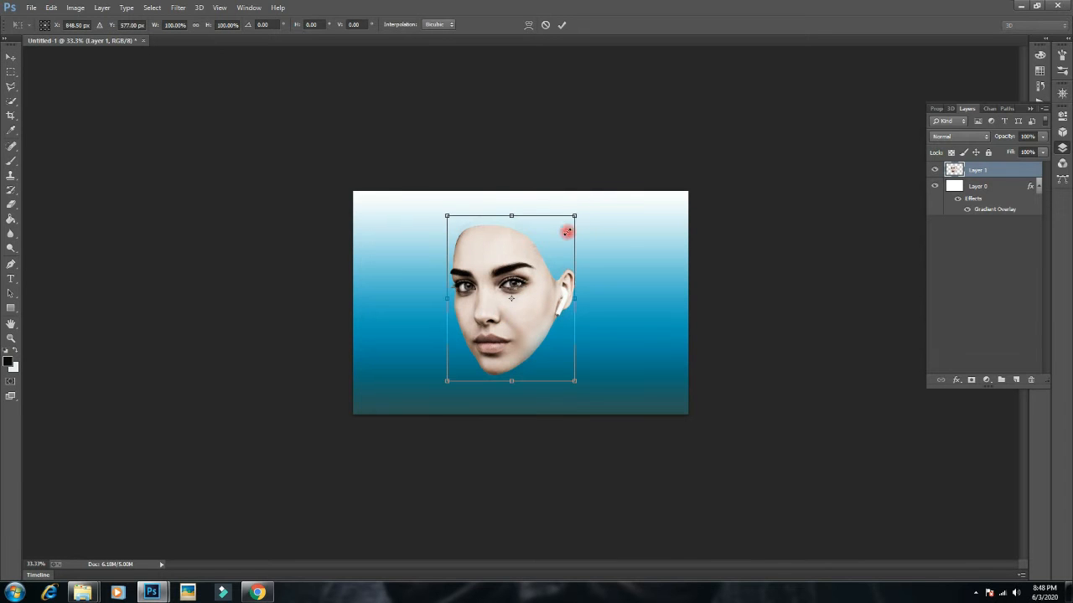
{"action": "left_click_drag", "start_coordinate": [570, 211], "coordinate": [560, 235]}
{"action": "left_click_drag", "start_coordinate": [518, 270], "coordinate": [524, 267]}
{"action": "left_click_drag", "start_coordinate": [568, 232], "coordinate": [560, 265]}
{"action": "key", "text": "Return"}
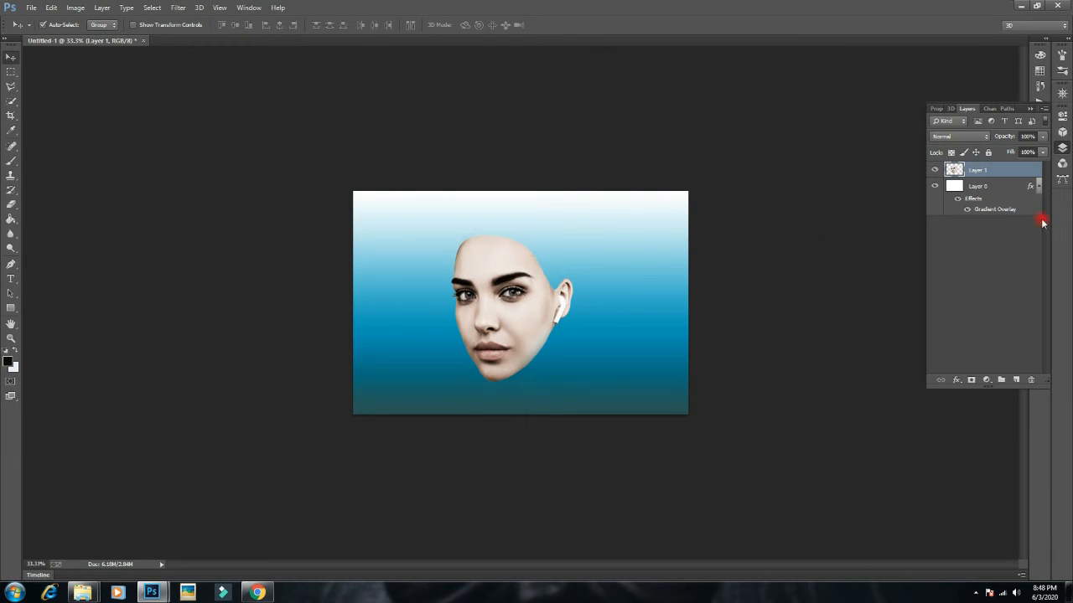
Step: Try a Hue/Saturation adjustment layer with Hue +26, undo the shift and delete the adjustment layer
{"action": "left_click", "coordinate": [985, 382]}
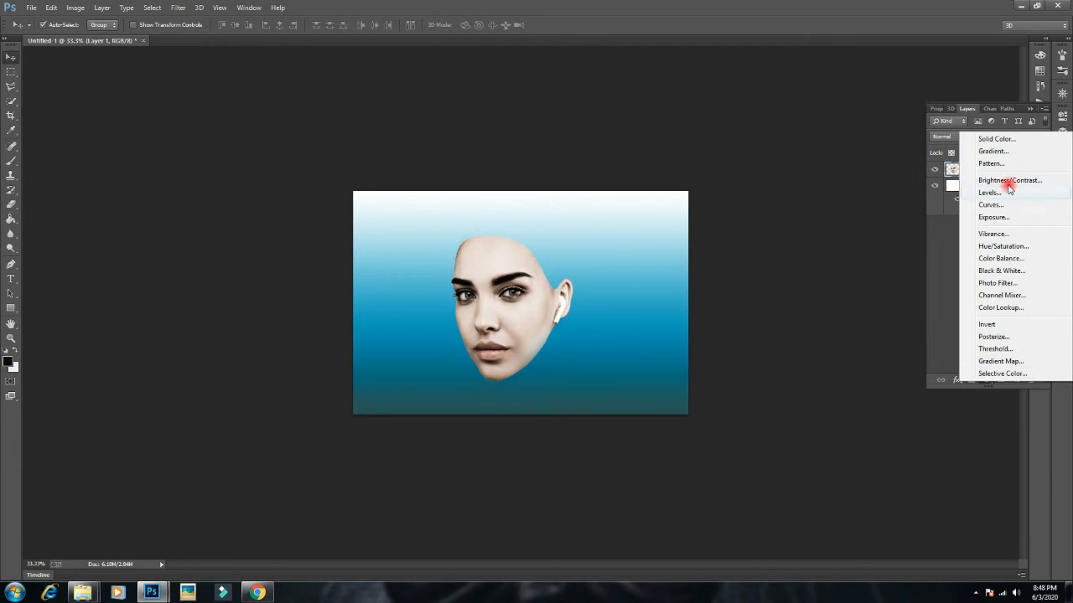
{"action": "left_click", "coordinate": [1016, 246]}
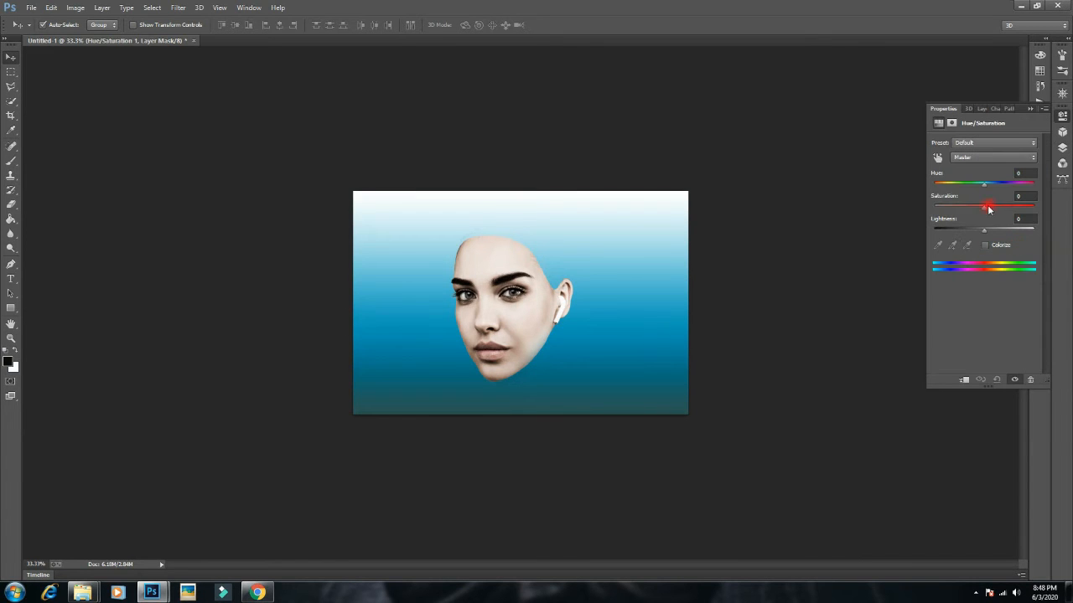
{"action": "left_click_drag", "start_coordinate": [992, 191], "coordinate": [997, 191]}
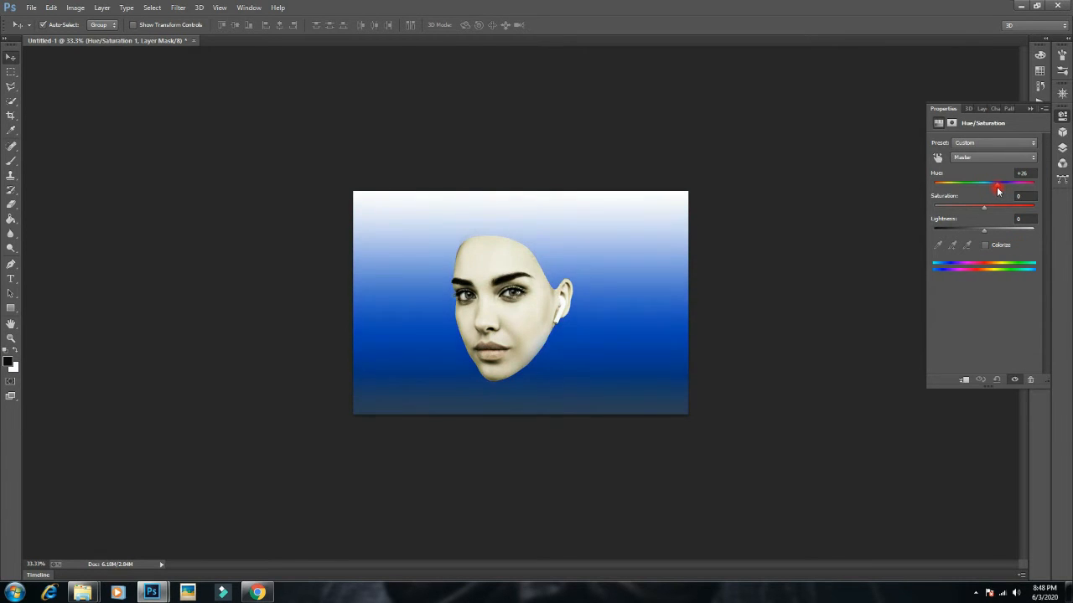
{"action": "key", "text": "ctrl+z"}
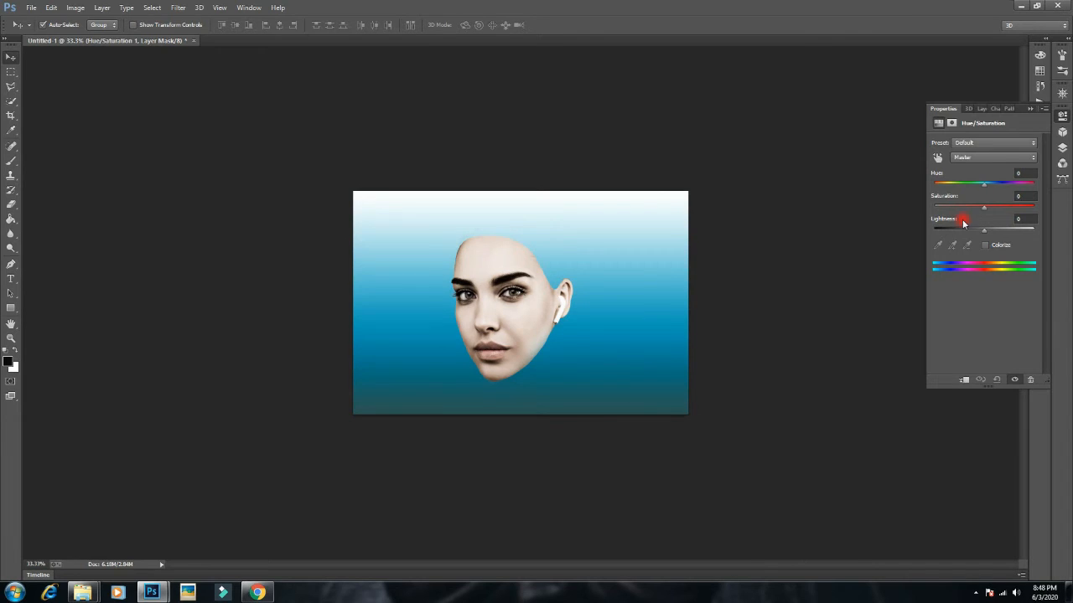
{"action": "left_click", "coordinate": [1029, 109]}
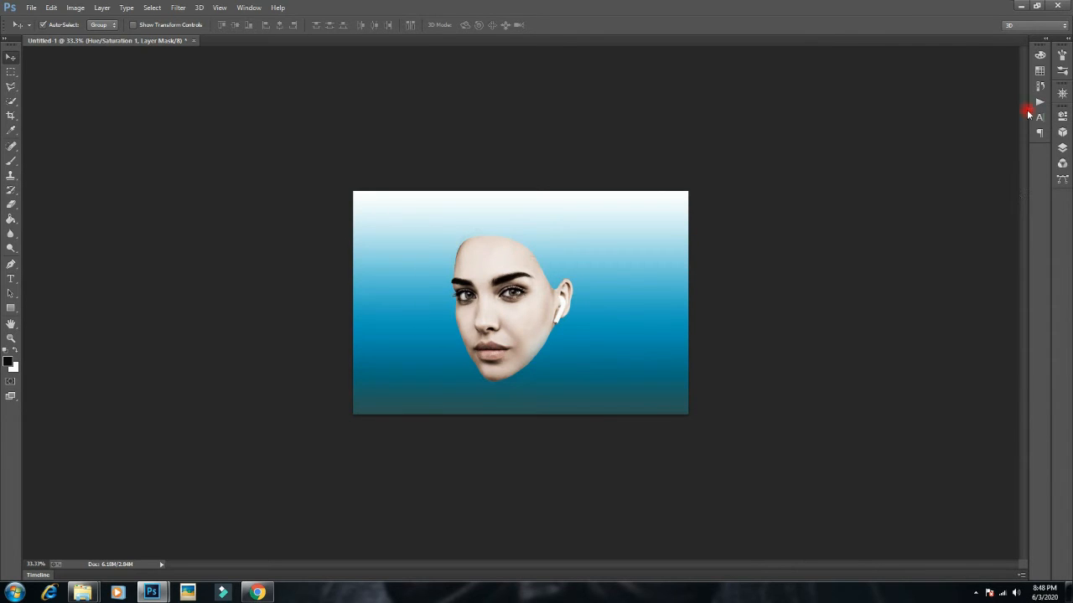
{"action": "left_click", "coordinate": [1063, 146]}
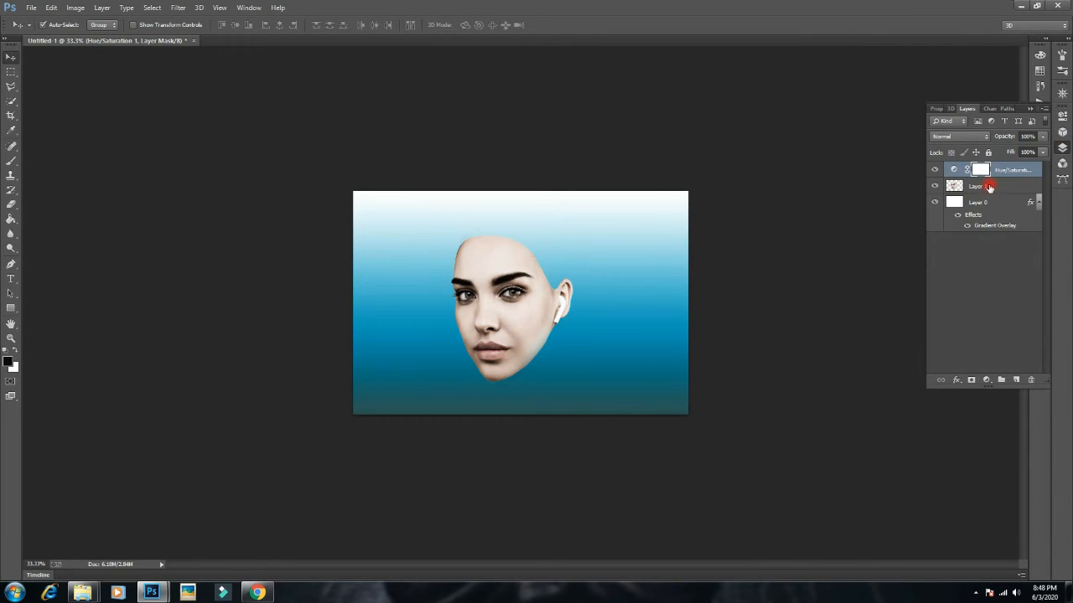
{"action": "key", "text": "Delete"}
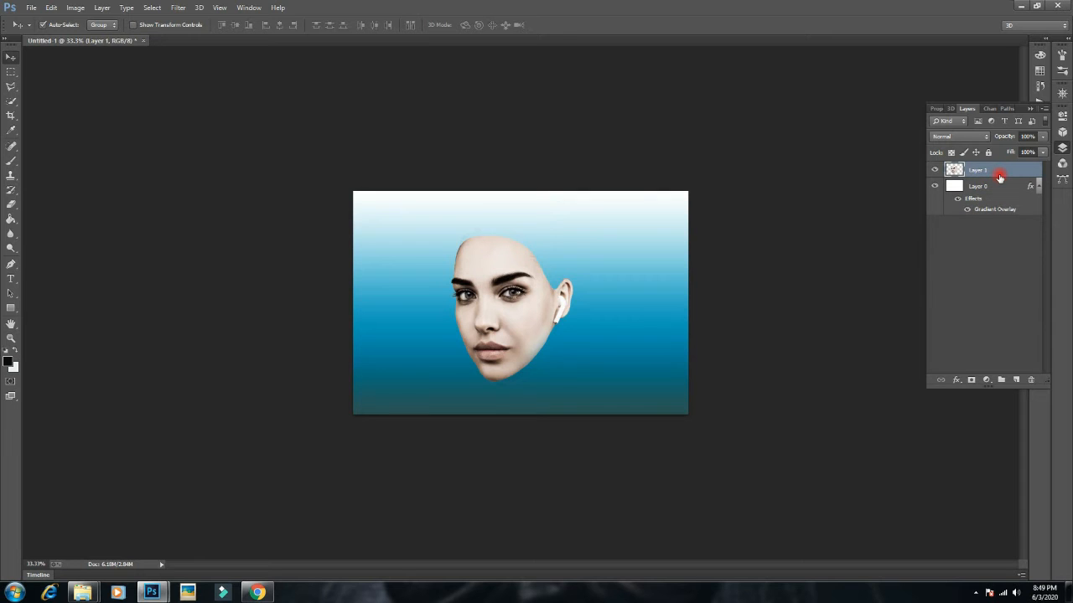
Step: Duplicate the toned face layer
{"action": "double_click", "coordinate": [999, 175]}
{"action": "left_click", "coordinate": [981, 132]}
{"action": "left_click_drag", "start_coordinate": [987, 173], "coordinate": [1015, 380]}
{"action": "double_click", "coordinate": [994, 178]}
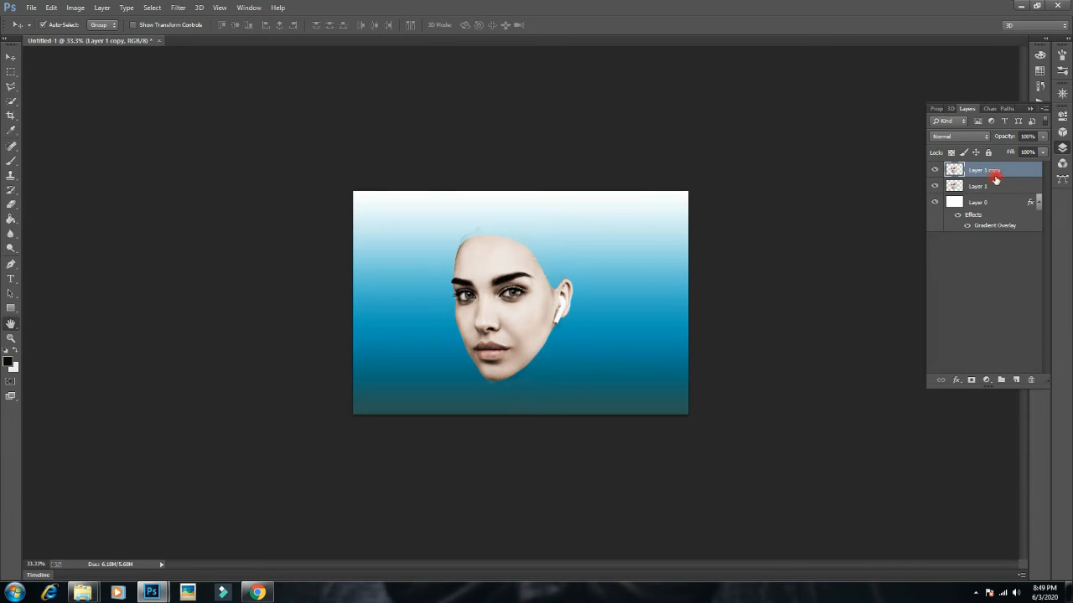
{"action": "left_click_drag", "start_coordinate": [735, 138], "coordinate": [759, 136]}
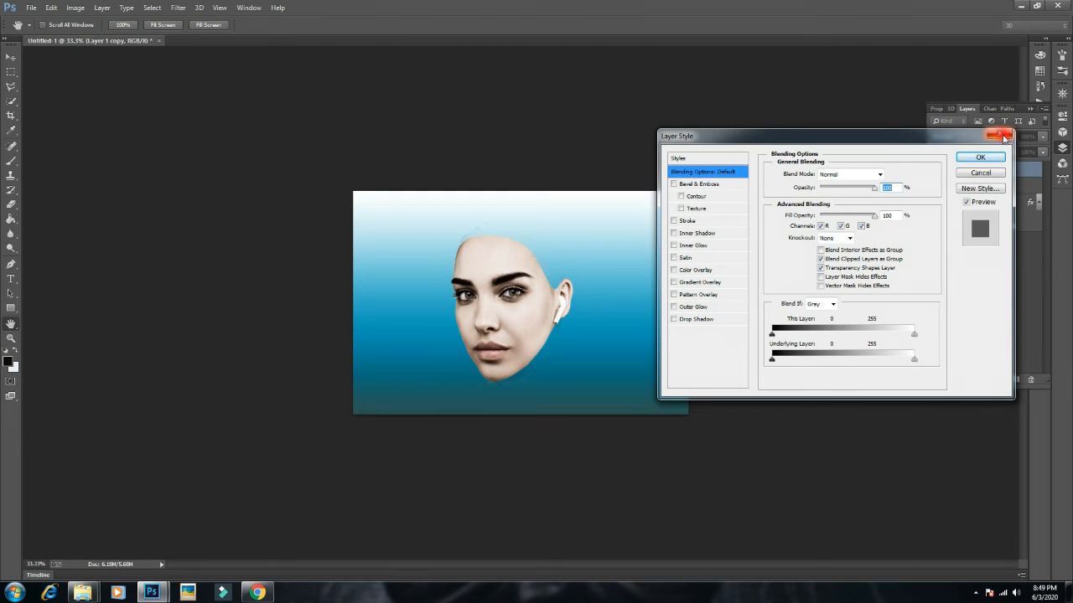
{"action": "left_click", "coordinate": [1004, 136]}
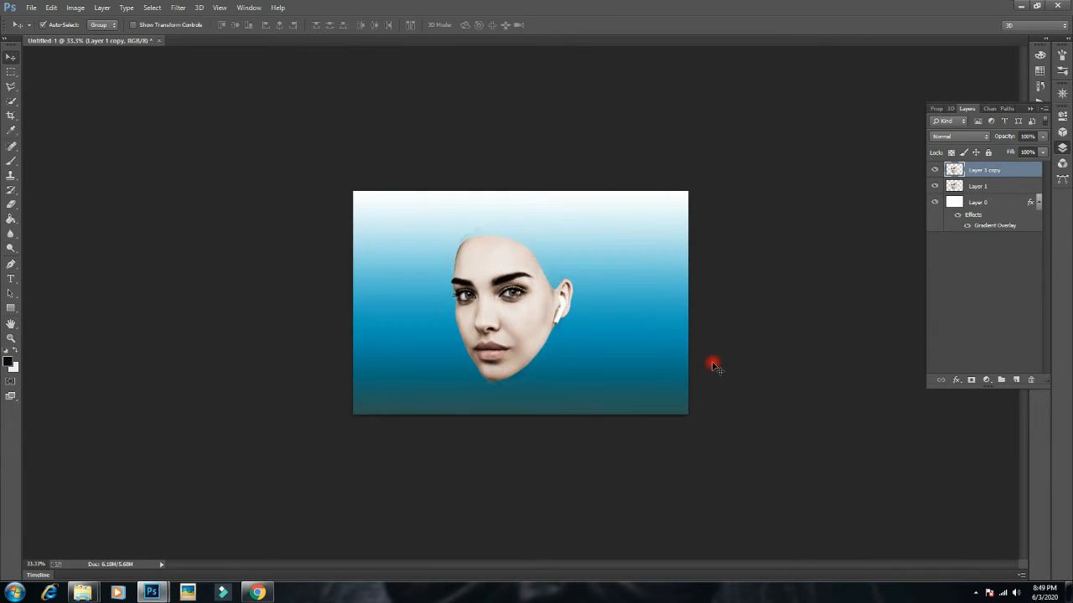
Step: Tint the face copy purple with Color Balance, setting the midtones' Magenta–Green level to -90 and Yellow–Blue level to +92
{"action": "key", "text": "ctrl+b"}
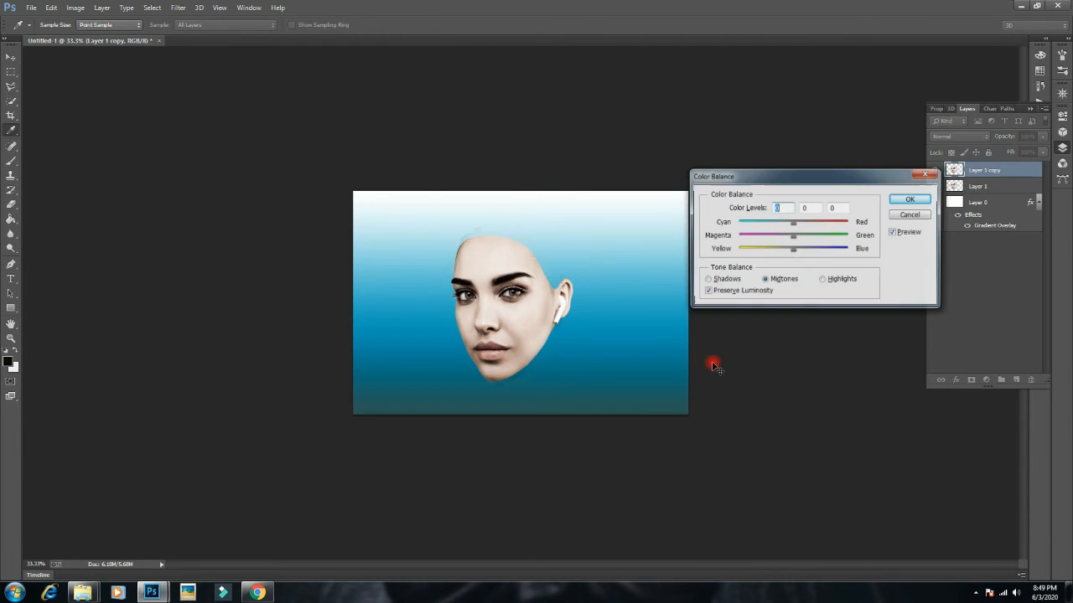
{"action": "left_click_drag", "start_coordinate": [801, 250], "coordinate": [742, 239]}
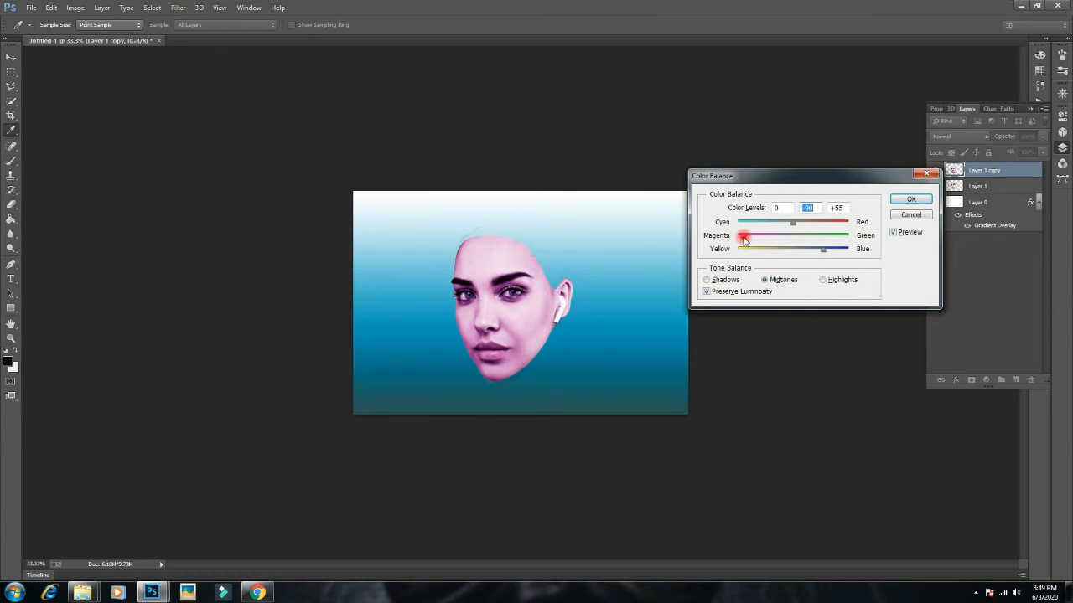
{"action": "left_click_drag", "start_coordinate": [824, 251], "coordinate": [843, 256]}
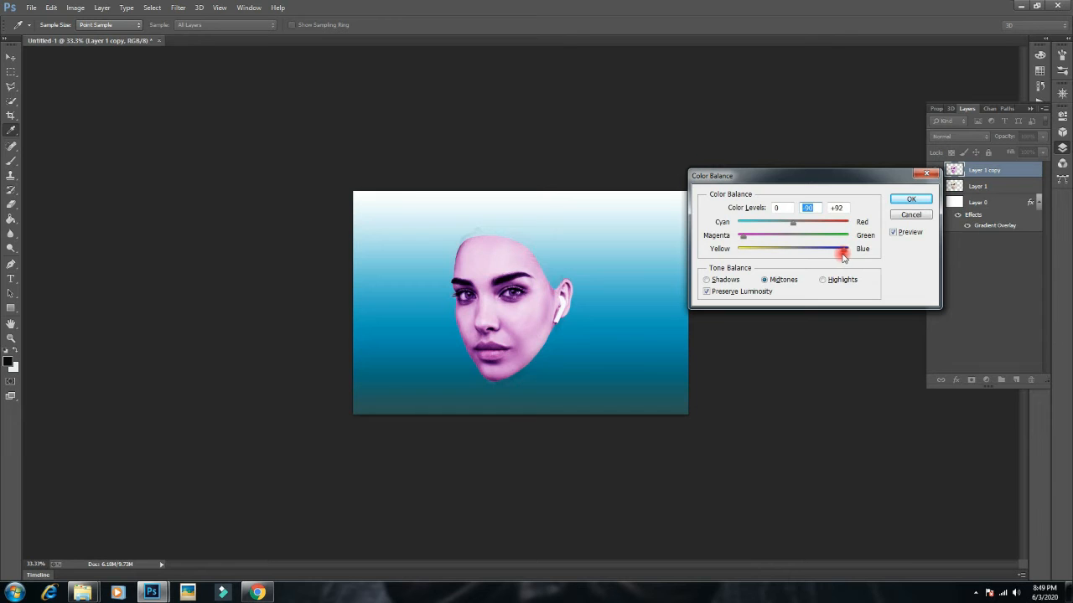
{"action": "left_click", "coordinate": [911, 199]}
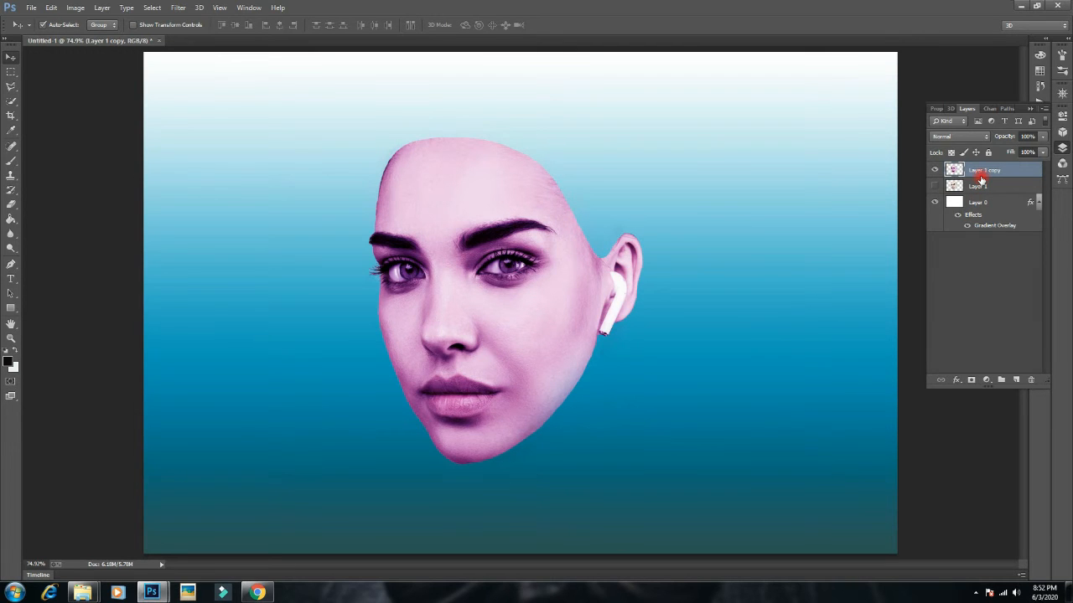
{"action": "key", "text": "ctrl+b"}
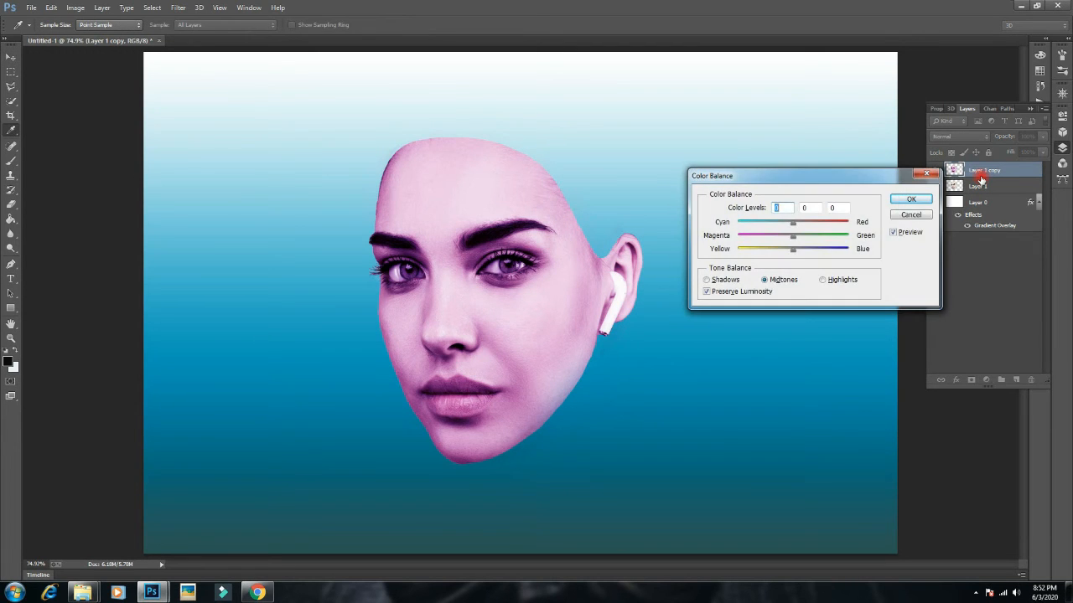
{"action": "mouse_move", "coordinate": [793, 253]}
{"action": "left_mouse_down"}
{"action": "mouse_move", "coordinate": [834, 252]}
{"action": "mouse_move", "coordinate": [759, 237]}
{"action": "mouse_move", "coordinate": [780, 240]}
{"action": "left_mouse_up"}
{"action": "left_click", "coordinate": [792, 233]}
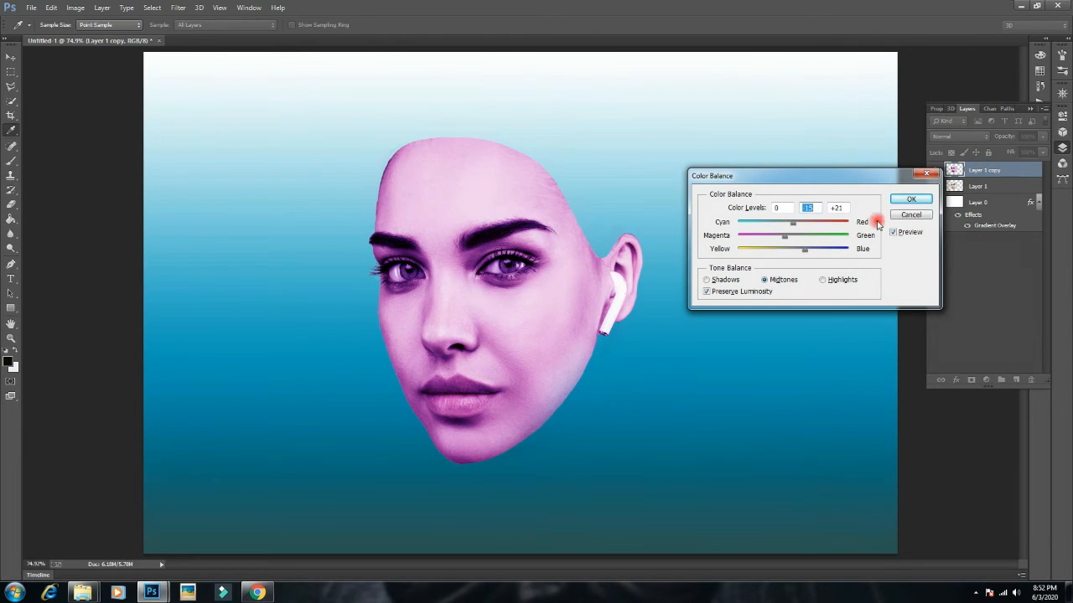
{"action": "left_click", "coordinate": [905, 216]}
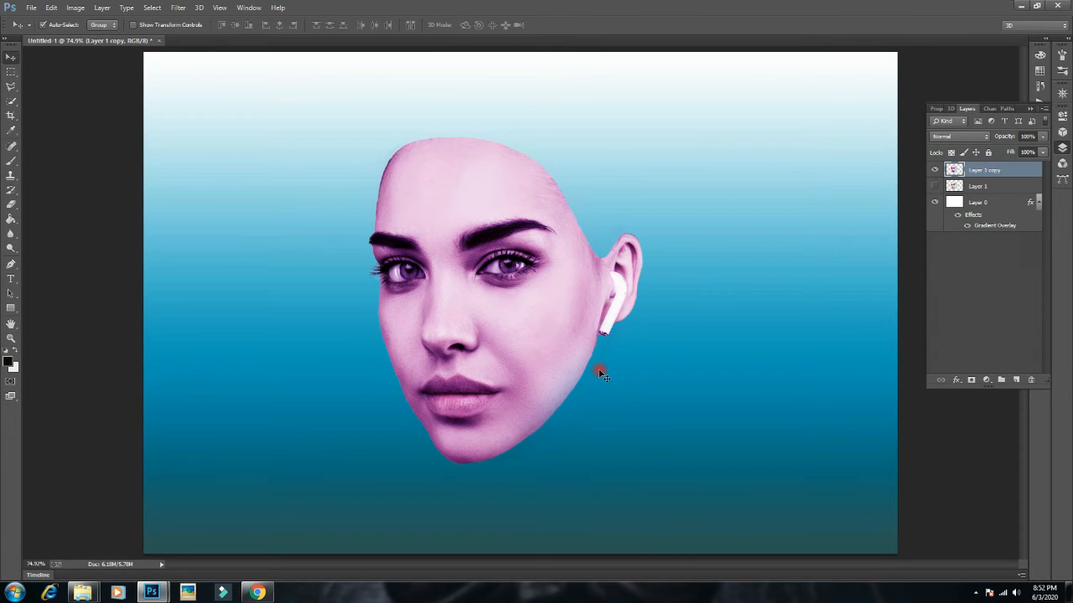
Step: Open the purple face copy in the Camera Raw filter, lower Vibrance slightly, set Blues luminance to -28 and reduce Purples luminance
{"action": "key", "text": "ctrl+shift+a"}
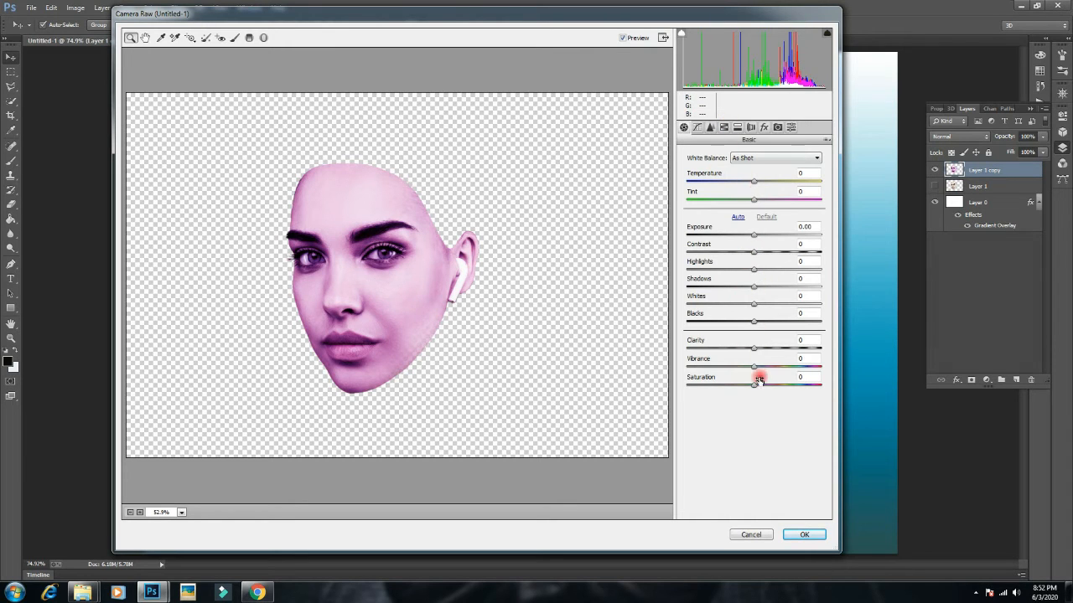
{"action": "mouse_move", "coordinate": [753, 367]}
{"action": "left_mouse_down"}
{"action": "mouse_move", "coordinate": [742, 362]}
{"action": "mouse_move", "coordinate": [774, 372]}
{"action": "mouse_move", "coordinate": [733, 377]}
{"action": "mouse_move", "coordinate": [751, 382]}
{"action": "mouse_move", "coordinate": [745, 366]}
{"action": "left_mouse_up"}
{"action": "left_click", "coordinate": [724, 128]}
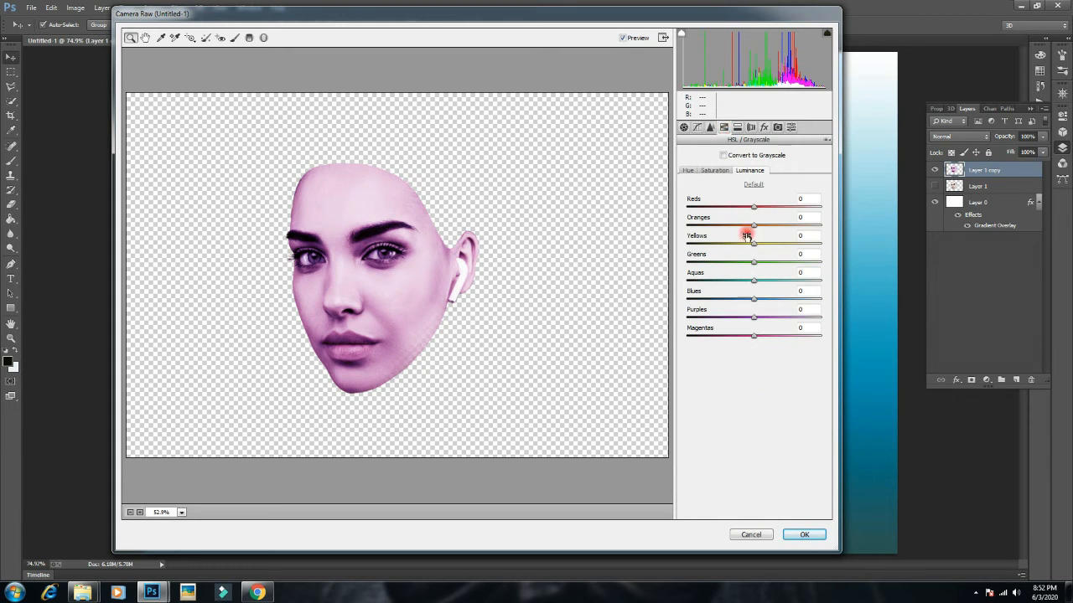
{"action": "left_click_drag", "start_coordinate": [754, 298], "coordinate": [743, 317]}
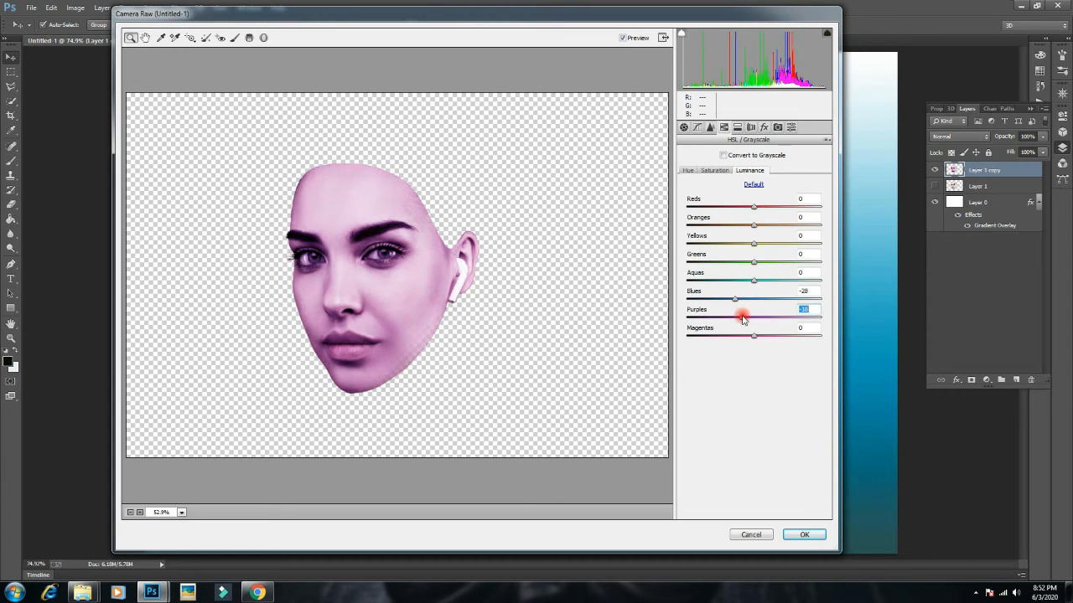
Step: Apply blue Split Toning to the face copy's highlights with Hue 200 and Saturation about 50, and commit the filter
{"action": "left_click", "coordinate": [738, 127]}
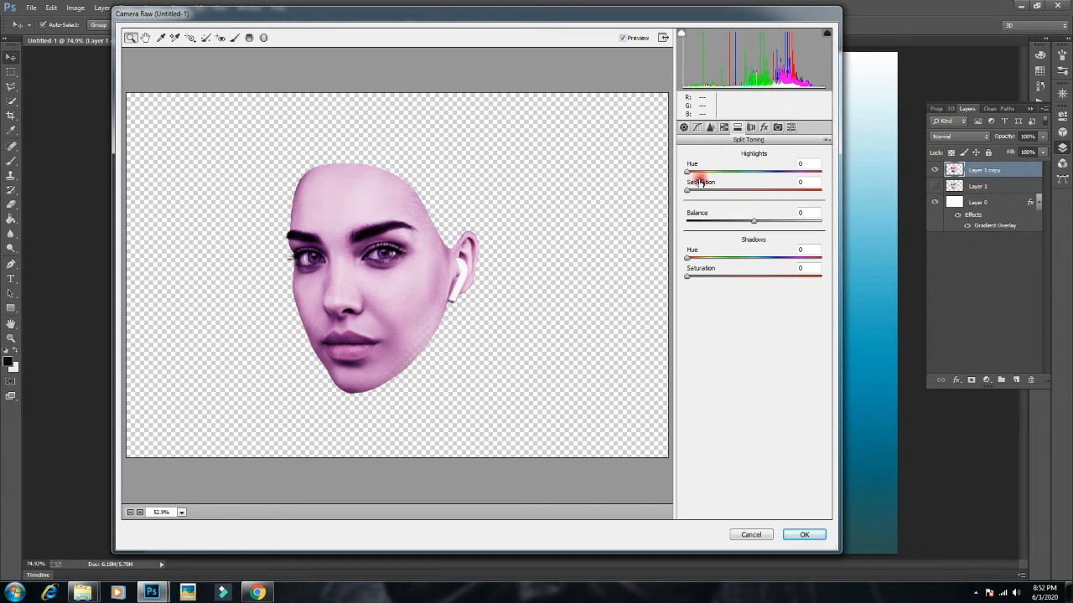
{"action": "left_click_drag", "start_coordinate": [691, 173], "coordinate": [757, 181]}
{"action": "left_click_drag", "start_coordinate": [689, 187], "coordinate": [752, 191]}
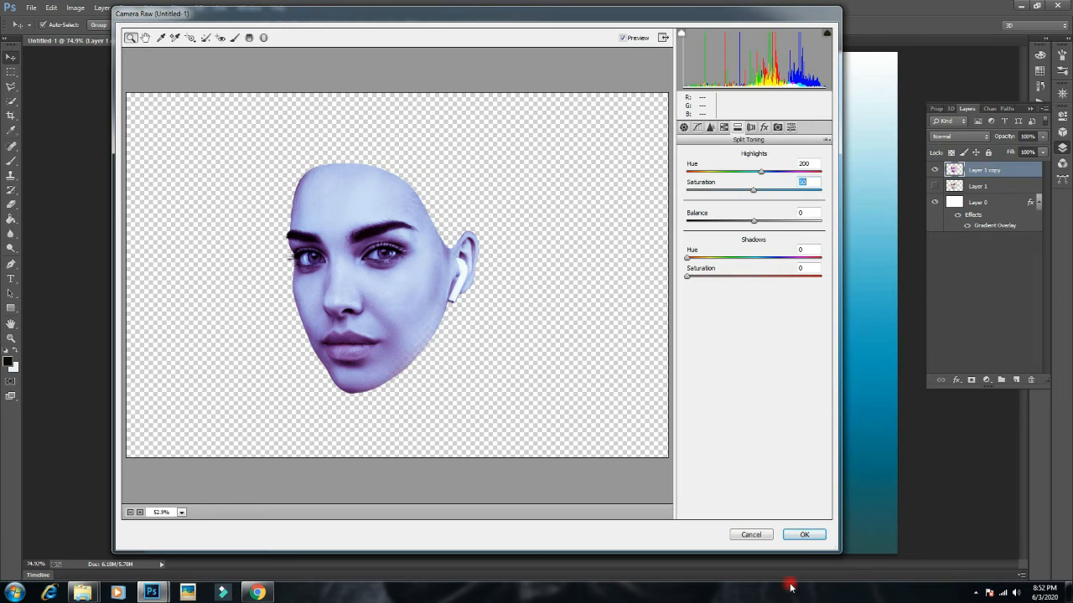
{"action": "left_click", "coordinate": [802, 537]}
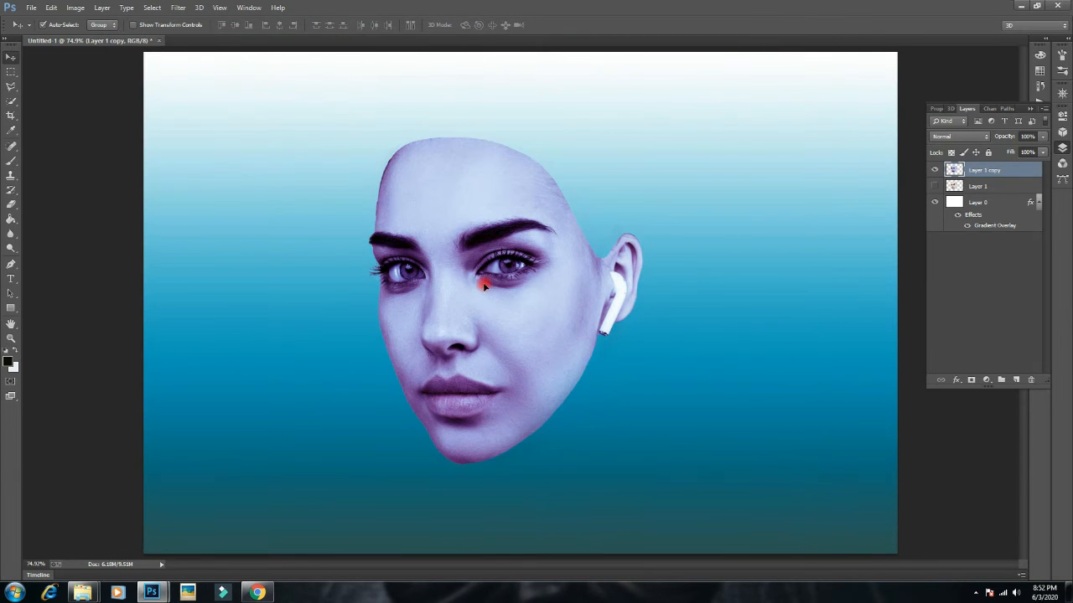
Step: Nudge the blue-toned face copy slightly up and to the left, and add a layer mask to it
{"action": "left_click_drag", "start_coordinate": [484, 286], "coordinate": [478, 278]}
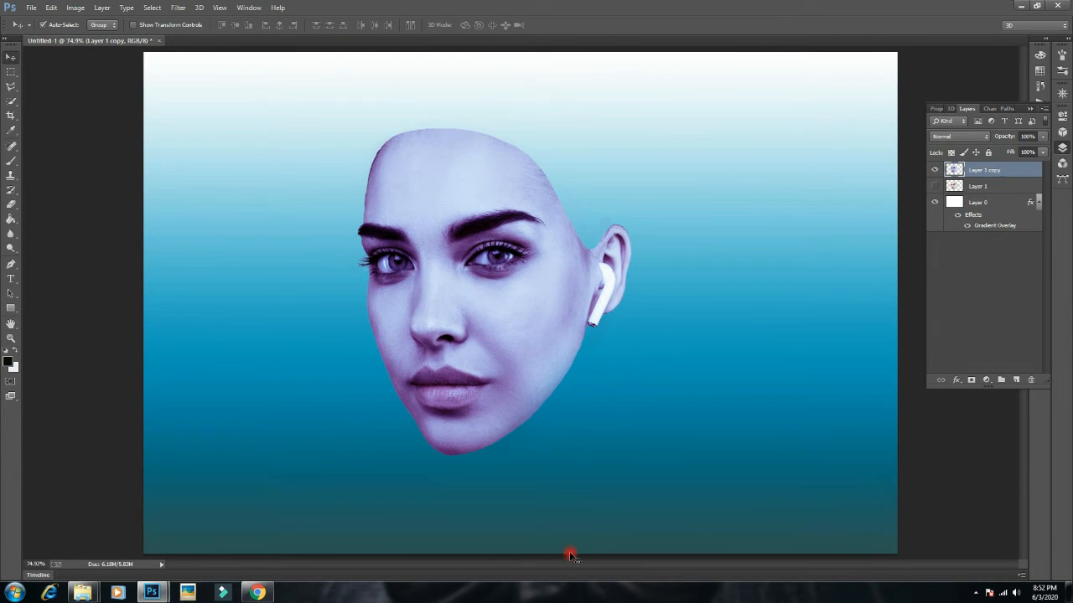
{"action": "left_click", "coordinate": [970, 381]}
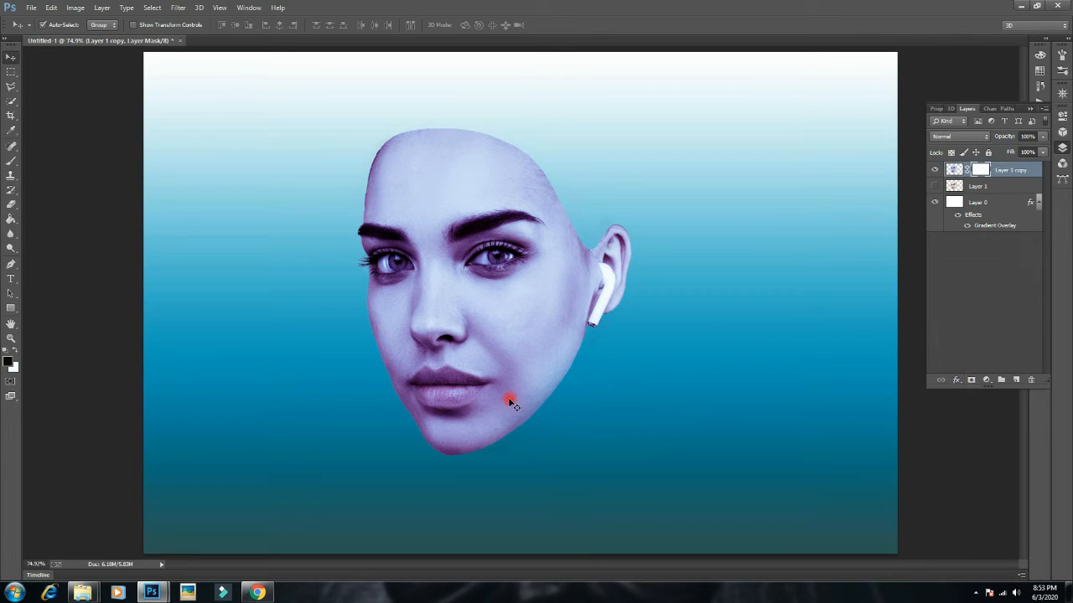
Step: Set up a black size 42 brush with 99% opacity and 92% flow for the face copy's mask, with a test dab on the cheek
{"action": "left_click", "coordinate": [10, 162]}
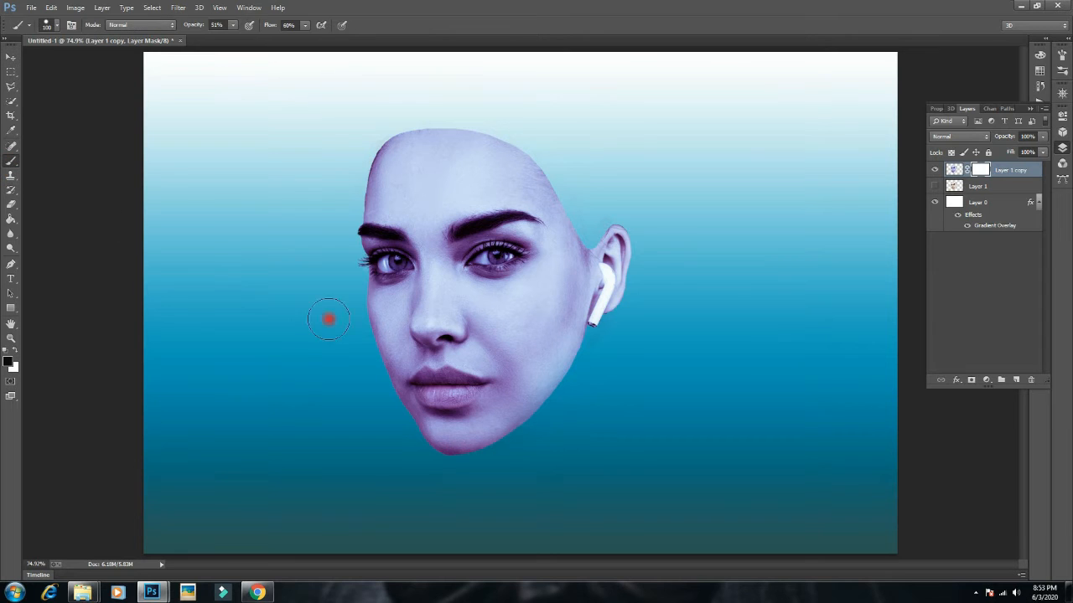
{"action": "scroll", "coordinate": [541, 362], "scroll_direction": "up", "scroll_amount": 2}
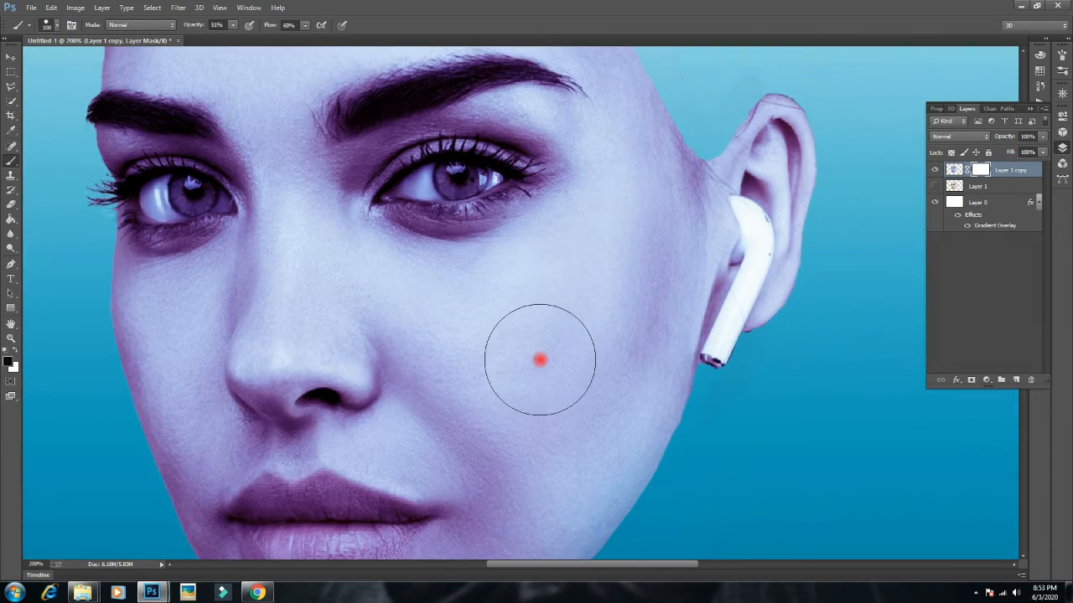
{"action": "key", "text": "bracketleft"}
{"action": "key", "text": "bracketleft"}
{"action": "key", "text": "bracketleft"}
{"action": "key", "text": "bracketleft"}
{"action": "key", "text": "bracketleft"}
{"action": "key", "text": "bracketleft"}
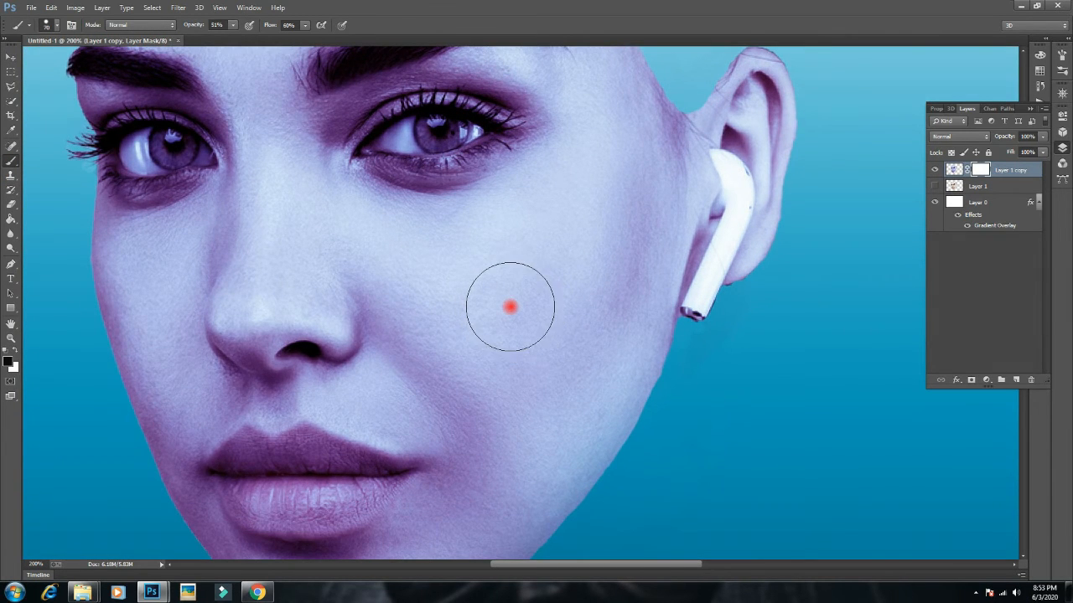
{"action": "left_click", "coordinate": [53, 26]}
{"action": "left_click", "coordinate": [507, 276]}
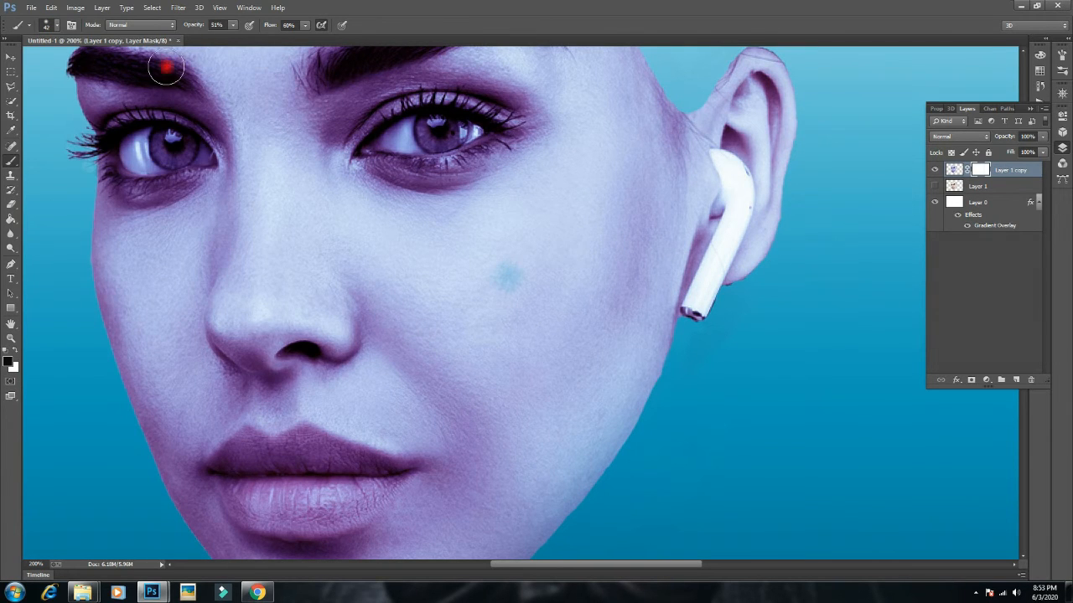
{"action": "left_click", "coordinate": [236, 25]}
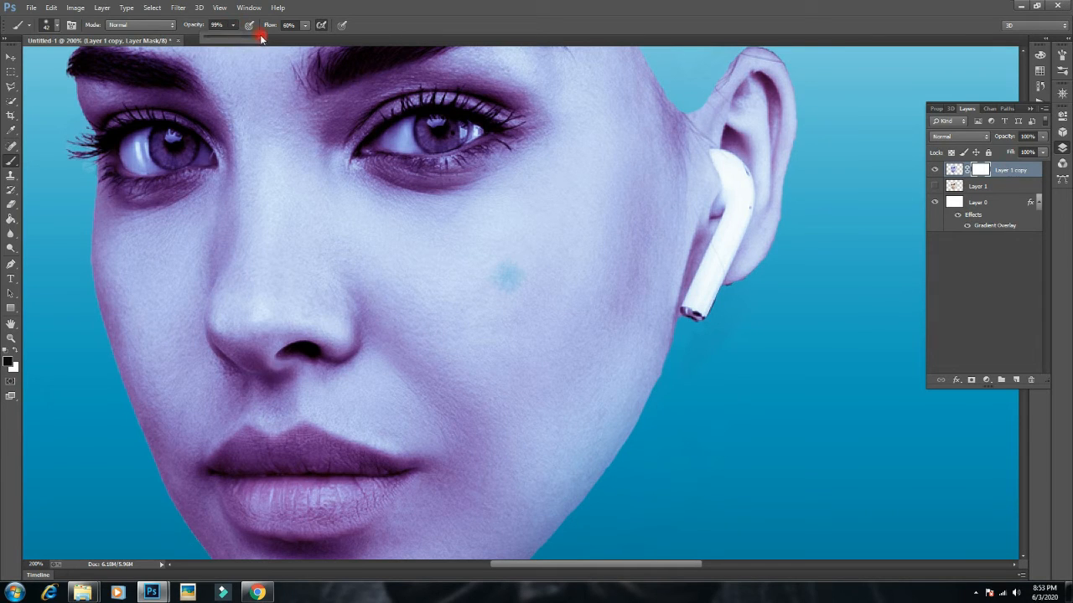
{"action": "left_click", "coordinate": [305, 25]}
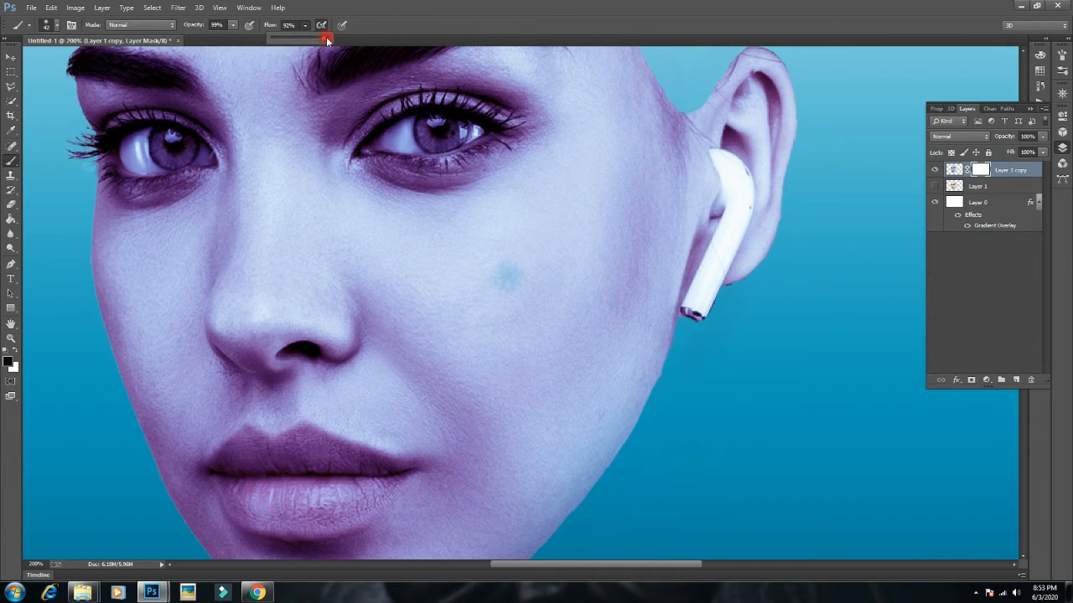
Step: Paint black on the face copy's mask with a larger soft brush to hide the cheek beside the ear, down to the jaw
{"action": "left_click_drag", "start_coordinate": [551, 174], "coordinate": [541, 277]}
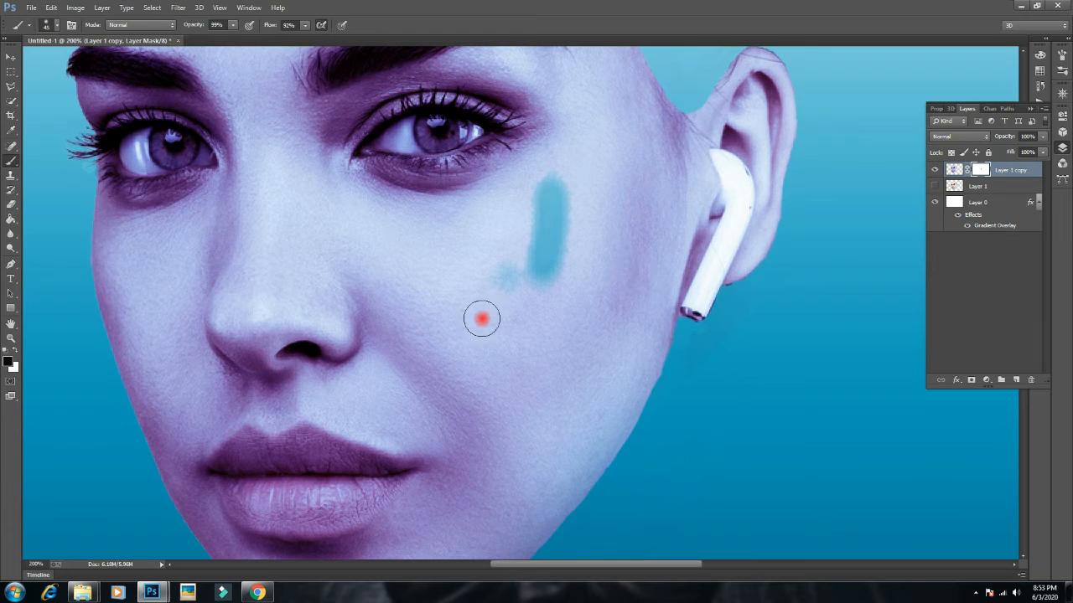
{"action": "left_click_drag", "start_coordinate": [618, 182], "coordinate": [575, 313]}
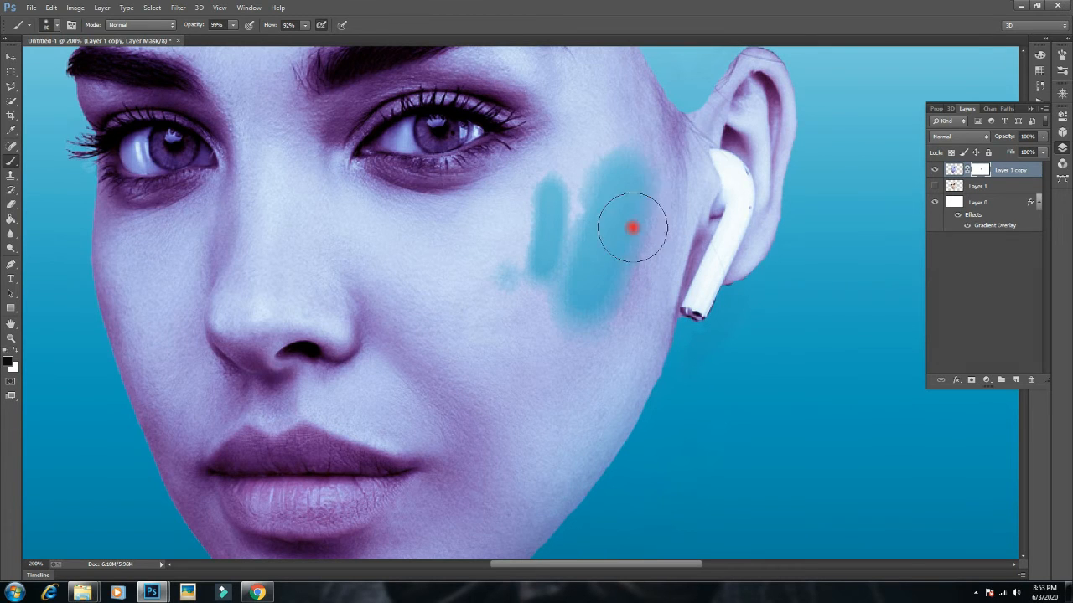
{"action": "mouse_move", "coordinate": [632, 227]}
{"action": "left_mouse_down"}
{"action": "mouse_move", "coordinate": [610, 310]}
{"action": "mouse_move", "coordinate": [683, 163]}
{"action": "mouse_move", "coordinate": [610, 319]}
{"action": "mouse_move", "coordinate": [654, 244]}
{"action": "mouse_move", "coordinate": [591, 342]}
{"action": "mouse_move", "coordinate": [629, 306]}
{"action": "mouse_move", "coordinate": [607, 367]}
{"action": "mouse_move", "coordinate": [657, 318]}
{"action": "mouse_move", "coordinate": [648, 308]}
{"action": "mouse_move", "coordinate": [596, 406]}
{"action": "left_mouse_up"}
{"action": "left_click_drag", "start_coordinate": [604, 330], "coordinate": [624, 290]}
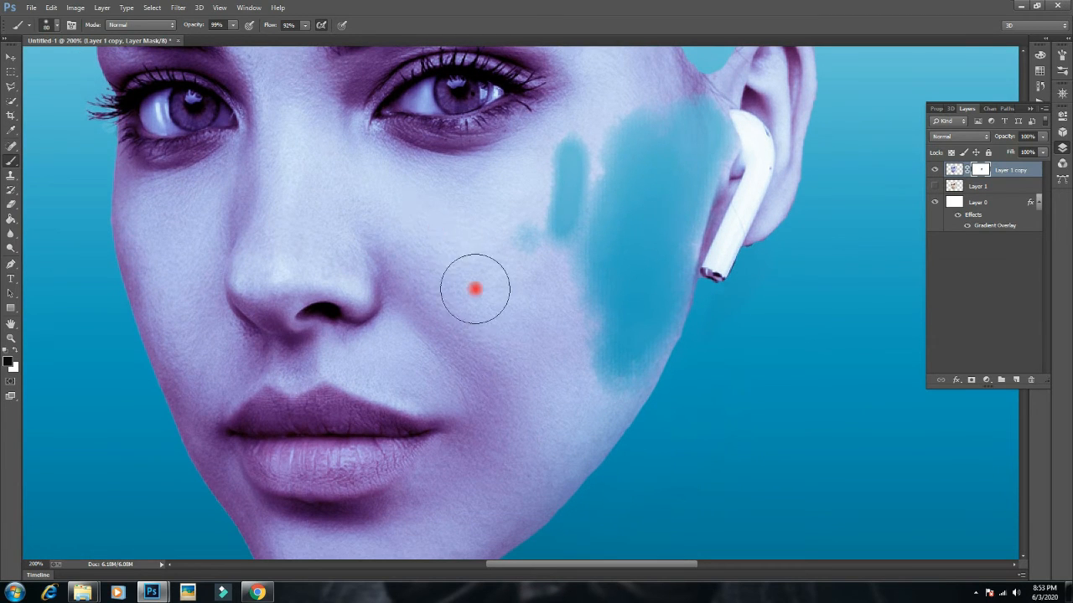
{"action": "mouse_move", "coordinate": [475, 288]}
{"action": "left_mouse_down"}
{"action": "mouse_move", "coordinate": [556, 139]}
{"action": "mouse_move", "coordinate": [615, 196]}
{"action": "mouse_move", "coordinate": [567, 388]}
{"action": "mouse_move", "coordinate": [607, 314]}
{"action": "left_mouse_up"}
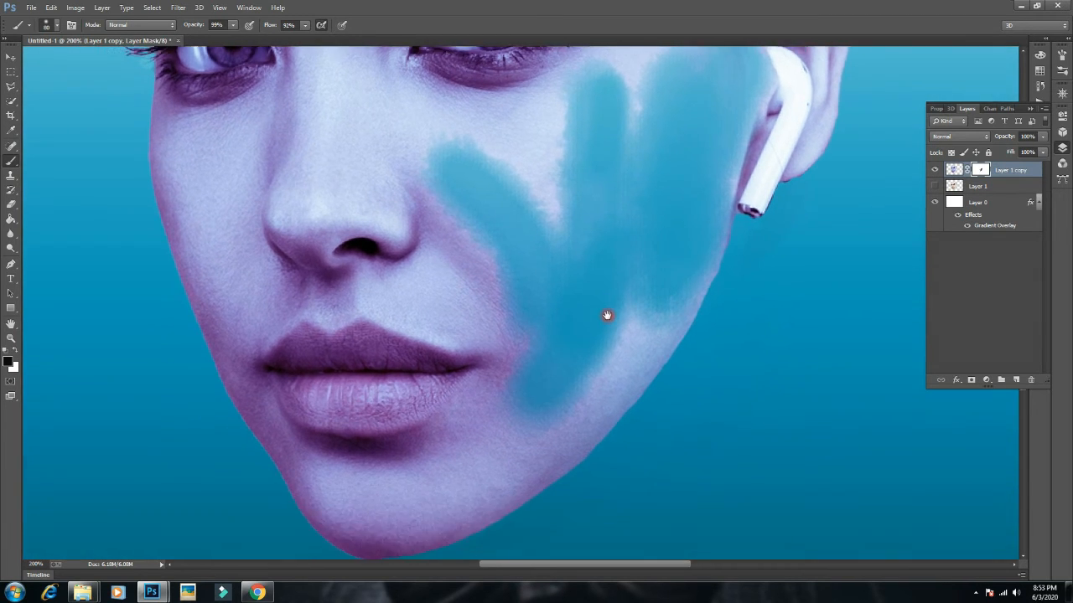
{"action": "mouse_move", "coordinate": [687, 243]}
{"action": "left_mouse_down"}
{"action": "mouse_move", "coordinate": [618, 350]}
{"action": "mouse_move", "coordinate": [627, 339]}
{"action": "mouse_move", "coordinate": [628, 352]}
{"action": "mouse_move", "coordinate": [532, 436]}
{"action": "mouse_move", "coordinate": [625, 367]}
{"action": "mouse_move", "coordinate": [522, 439]}
{"action": "left_mouse_up"}
{"action": "left_click_drag", "start_coordinate": [592, 355], "coordinate": [651, 302]}
{"action": "mouse_move", "coordinate": [546, 376]}
{"action": "left_mouse_down"}
{"action": "mouse_move", "coordinate": [465, 437]}
{"action": "mouse_move", "coordinate": [424, 428]}
{"action": "mouse_move", "coordinate": [407, 441]}
{"action": "mouse_move", "coordinate": [523, 433]}
{"action": "mouse_move", "coordinate": [434, 434]}
{"action": "mouse_move", "coordinate": [550, 443]}
{"action": "mouse_move", "coordinate": [614, 379]}
{"action": "mouse_move", "coordinate": [548, 446]}
{"action": "mouse_move", "coordinate": [443, 455]}
{"action": "mouse_move", "coordinate": [380, 408]}
{"action": "mouse_move", "coordinate": [416, 455]}
{"action": "left_mouse_up"}
{"action": "left_click_drag", "start_coordinate": [432, 416], "coordinate": [492, 461]}
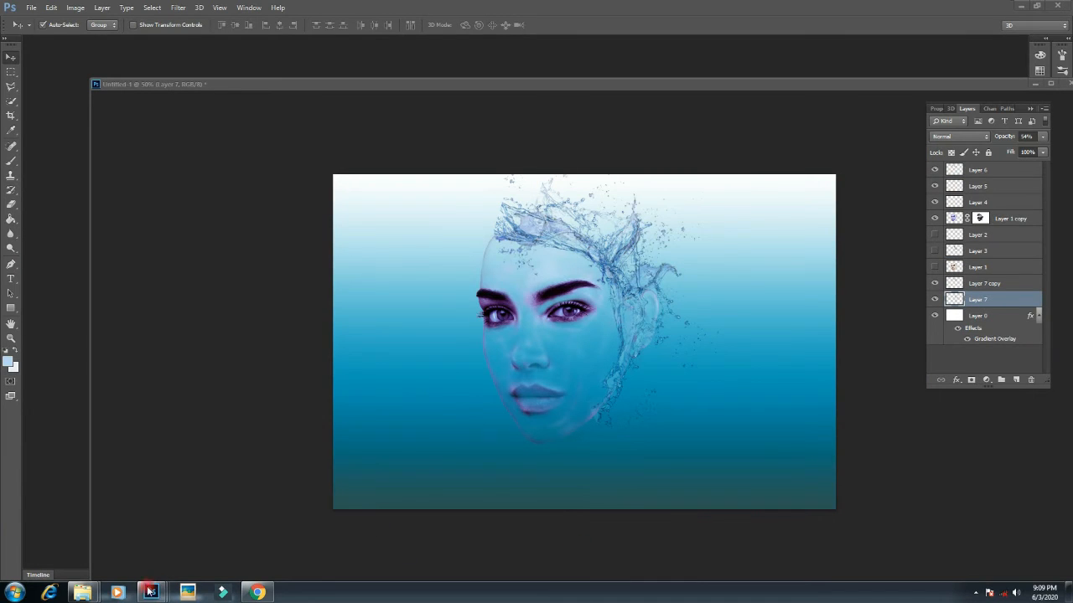
Step: Copy the water splash from waterdorp.png into the Untitled-1 composite and place it below the ear, beside the chin
{"action": "mouse_move", "coordinate": [151, 592]}
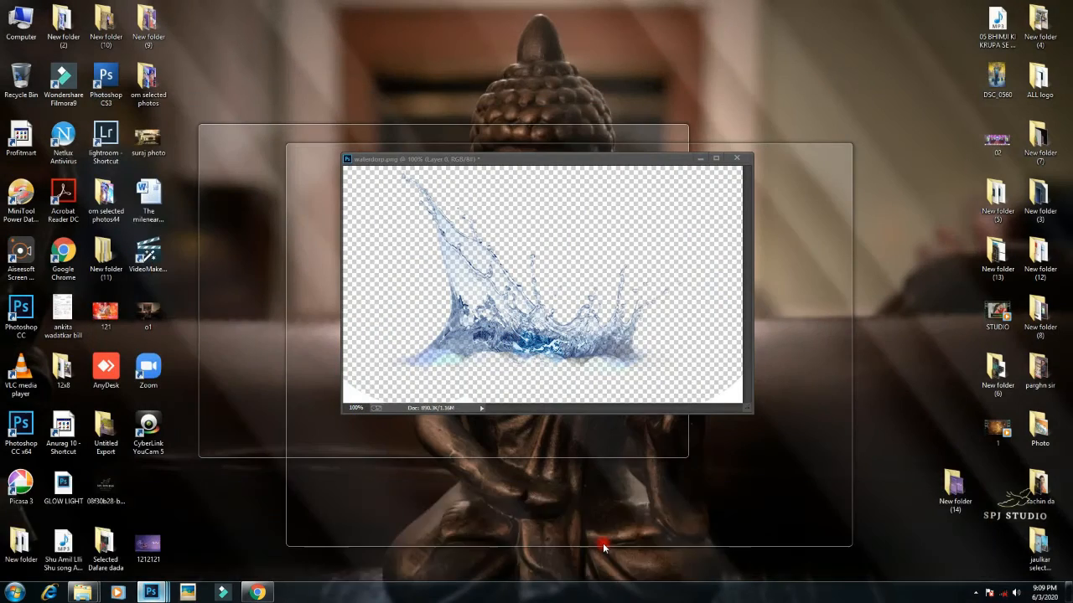
{"action": "left_click", "coordinate": [602, 543]}
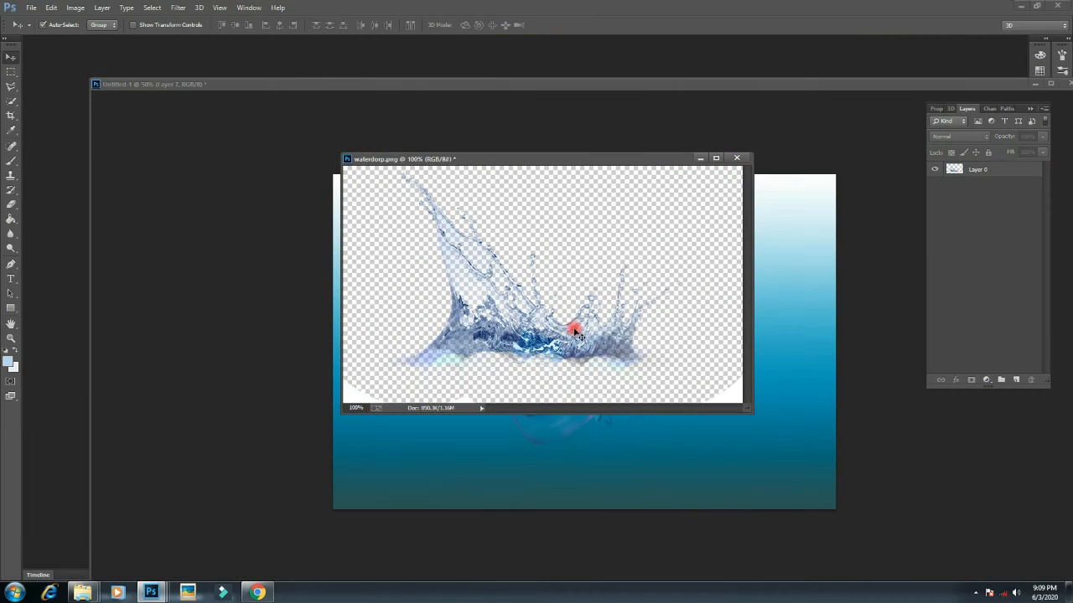
{"action": "left_click_drag", "start_coordinate": [575, 332], "coordinate": [672, 431]}
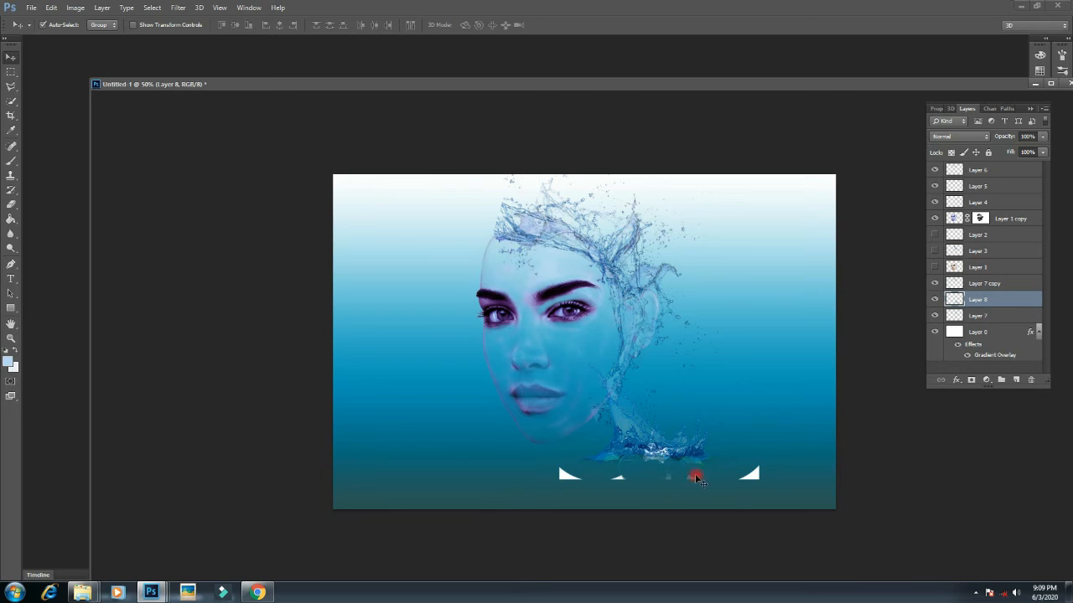
{"action": "left_click_drag", "start_coordinate": [645, 438], "coordinate": [651, 425]}
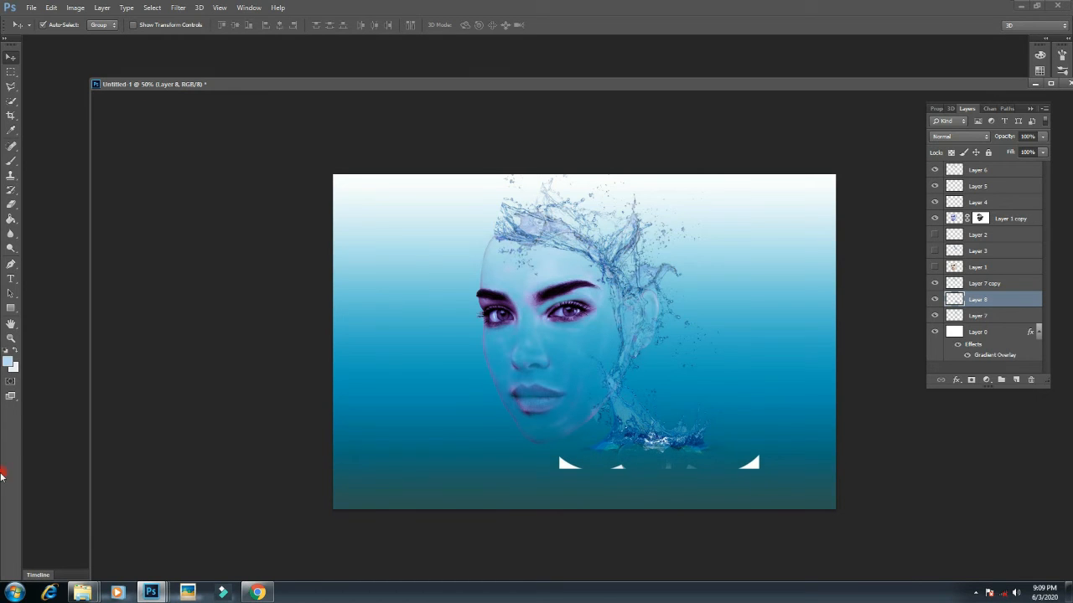
Step: Select a rectangular strip just below the new splash, shift it up to the splash's base, and delete the white remnants inside
{"action": "left_click", "coordinate": [11, 75]}
{"action": "left_click_drag", "start_coordinate": [527, 455], "coordinate": [825, 496]}
{"action": "key", "text": "Up"}
{"action": "key", "text": "Up"}
{"action": "key", "text": "Up"}
{"action": "key", "text": "Up"}
{"action": "key", "text": "Up"}
{"action": "key", "text": "Up"}
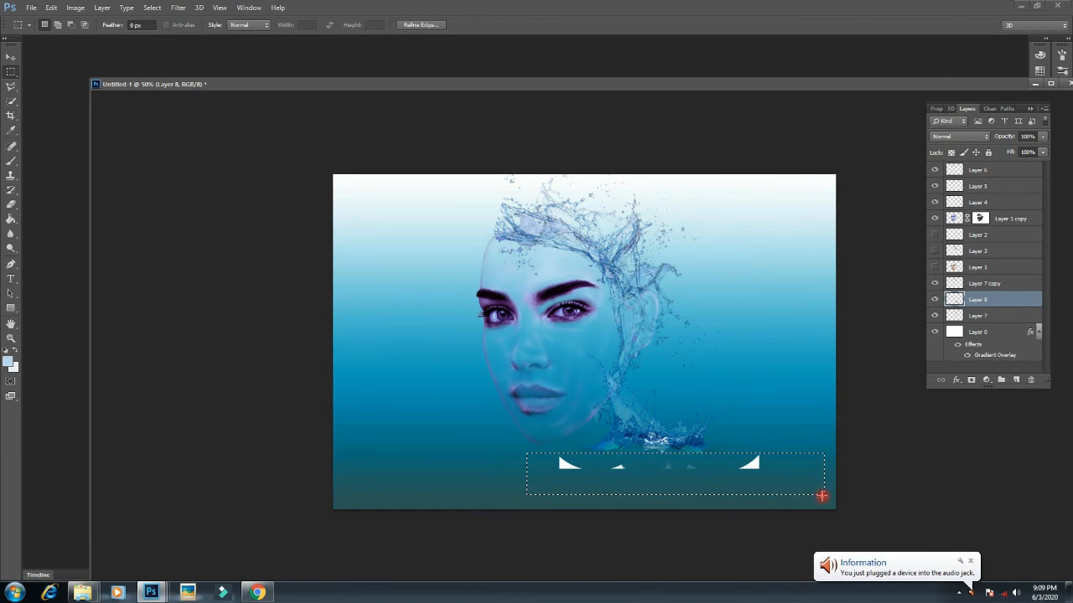
{"action": "key", "text": "Up"}
{"action": "key", "text": "Up"}
{"action": "key", "text": "Up"}
{"action": "key", "text": "Up"}
{"action": "key", "text": "Up"}
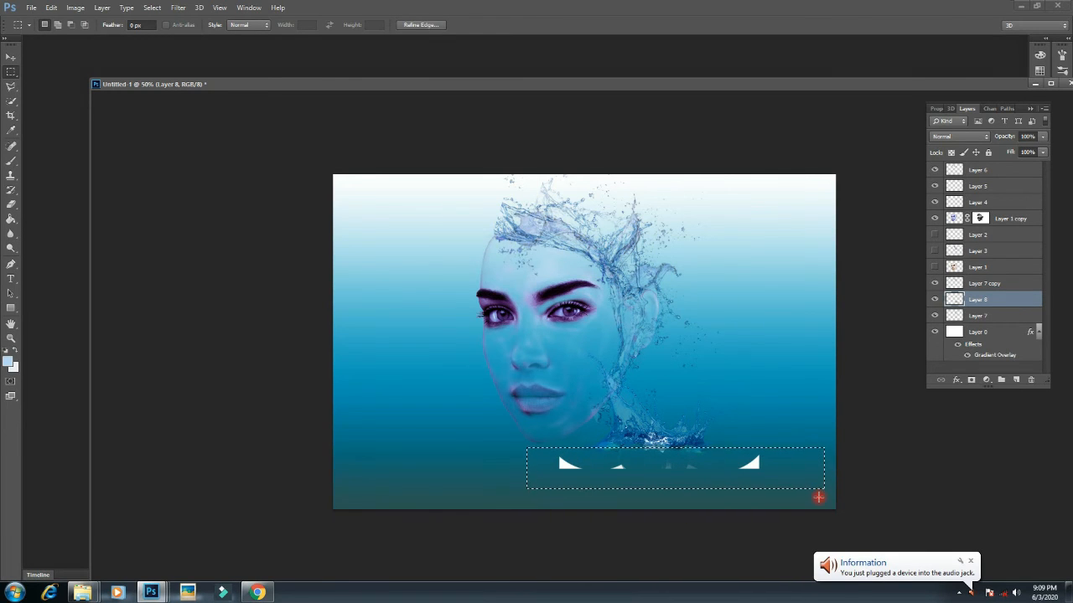
{"action": "key", "text": "Delete"}
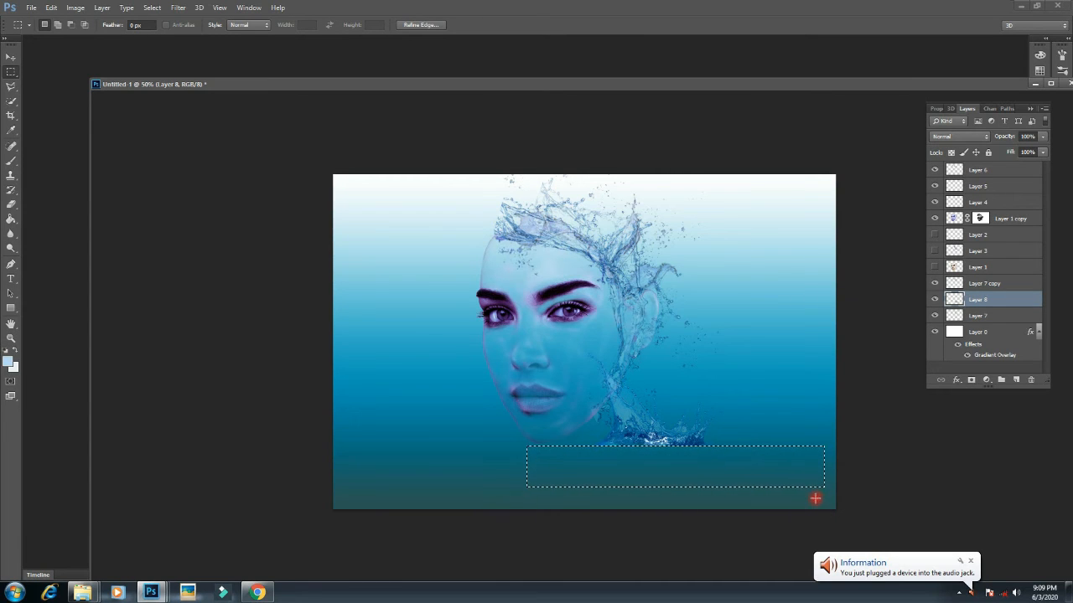
Step: Rotate the trimmed splash upright with Free Transform, place it along the head's edge by the ear, and commit the transform
{"action": "left_click", "coordinate": [12, 64]}
{"action": "left_click_drag", "start_coordinate": [653, 437], "coordinate": [644, 431]}
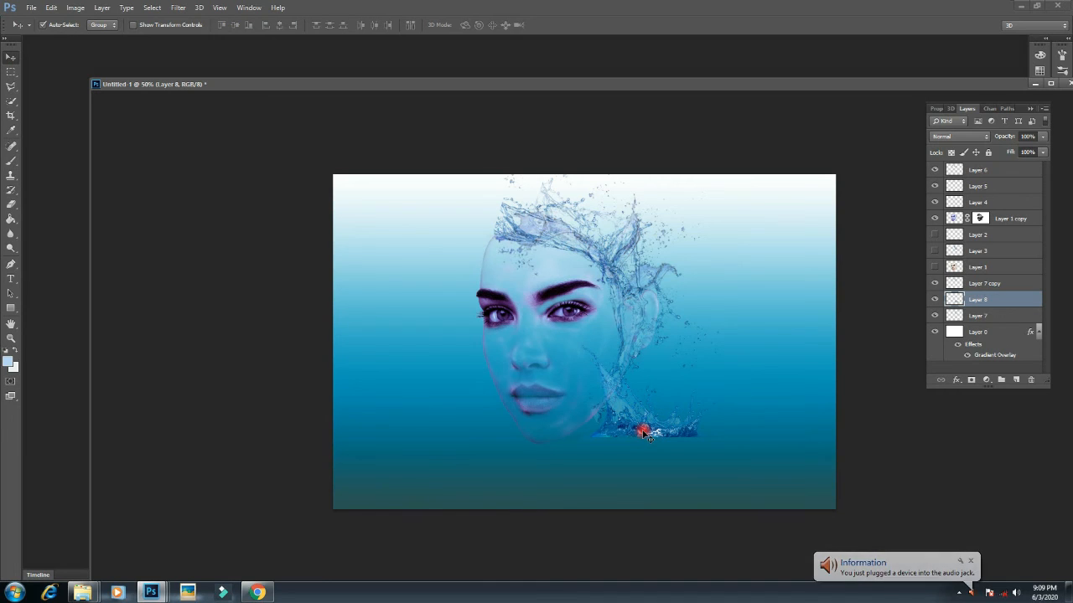
{"action": "key", "text": "ctrl+t"}
{"action": "left_click_drag", "start_coordinate": [759, 430], "coordinate": [591, 524]}
{"action": "left_click_drag", "start_coordinate": [627, 448], "coordinate": [621, 383]}
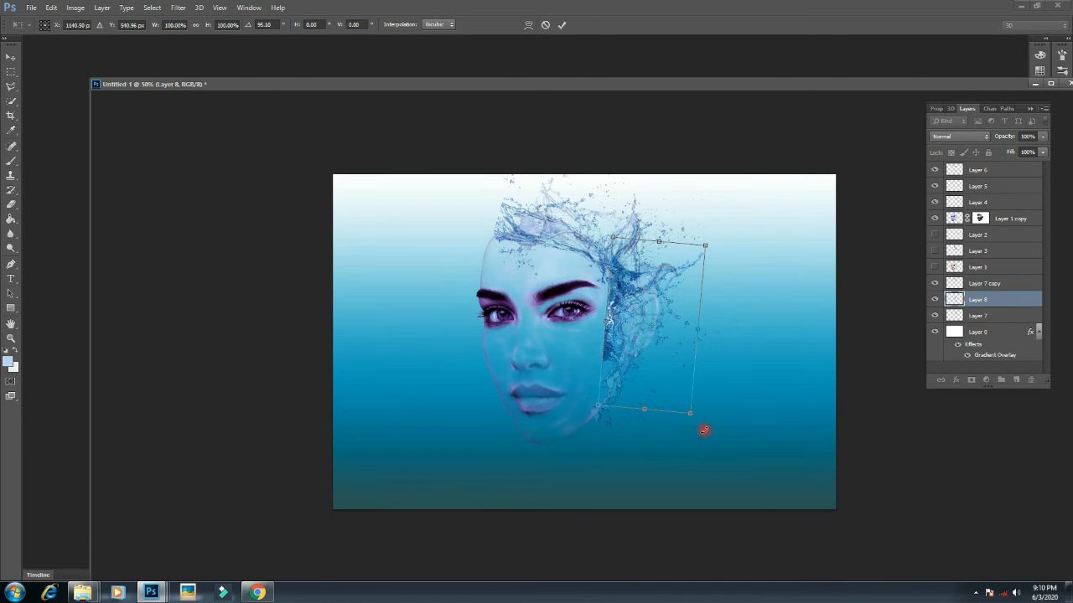
{"action": "left_click_drag", "start_coordinate": [703, 430], "coordinate": [726, 400]}
{"action": "left_click_drag", "start_coordinate": [670, 374], "coordinate": [672, 349]}
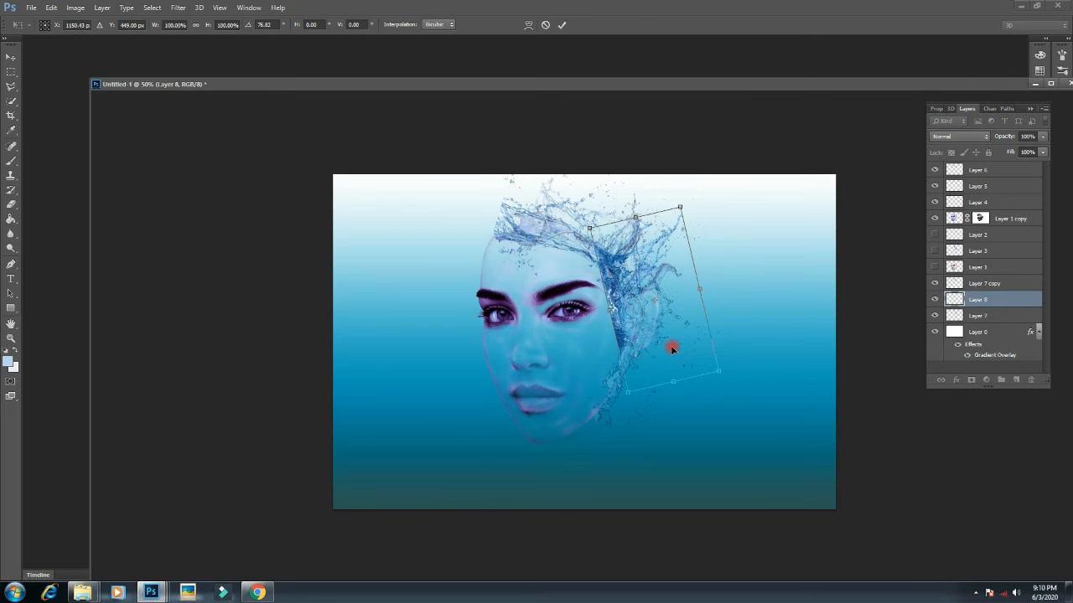
{"action": "left_click_drag", "start_coordinate": [633, 393], "coordinate": [618, 426]}
{"action": "left_click_drag", "start_coordinate": [649, 376], "coordinate": [638, 349]}
{"action": "key", "text": "Return"}
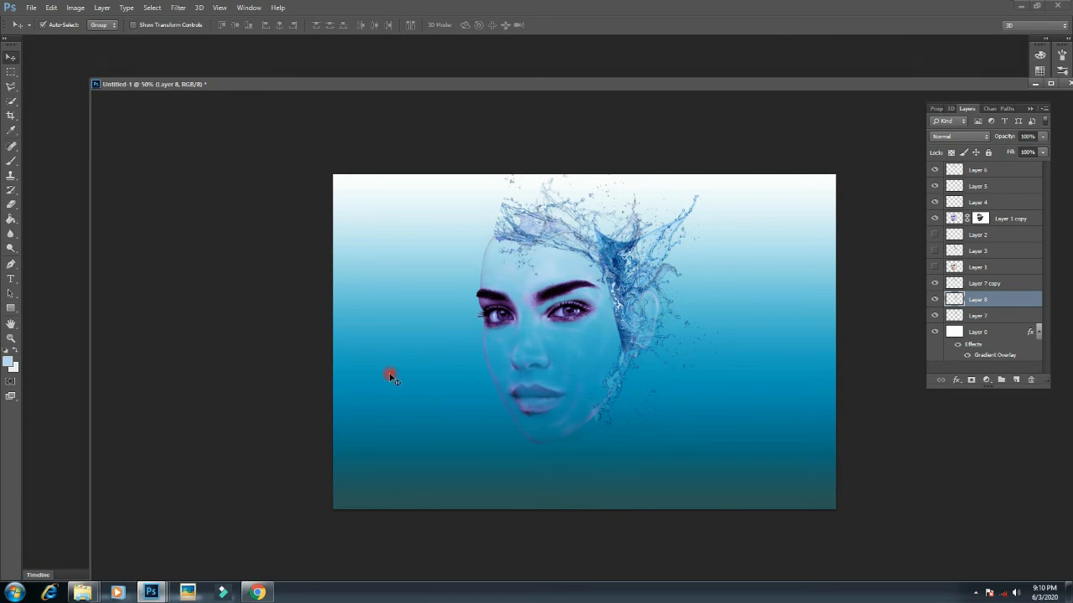
Step: Set the opacity of the rotated splash on Layer 8 to 49%
{"action": "left_click", "coordinate": [1047, 136]}
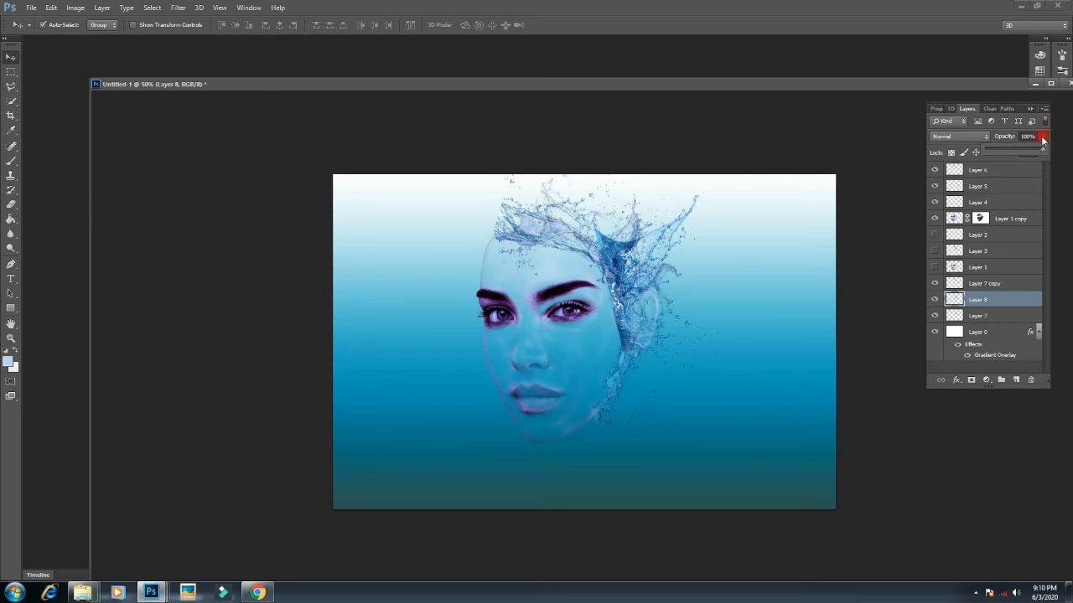
{"action": "left_click_drag", "start_coordinate": [1044, 149], "coordinate": [1014, 150]}
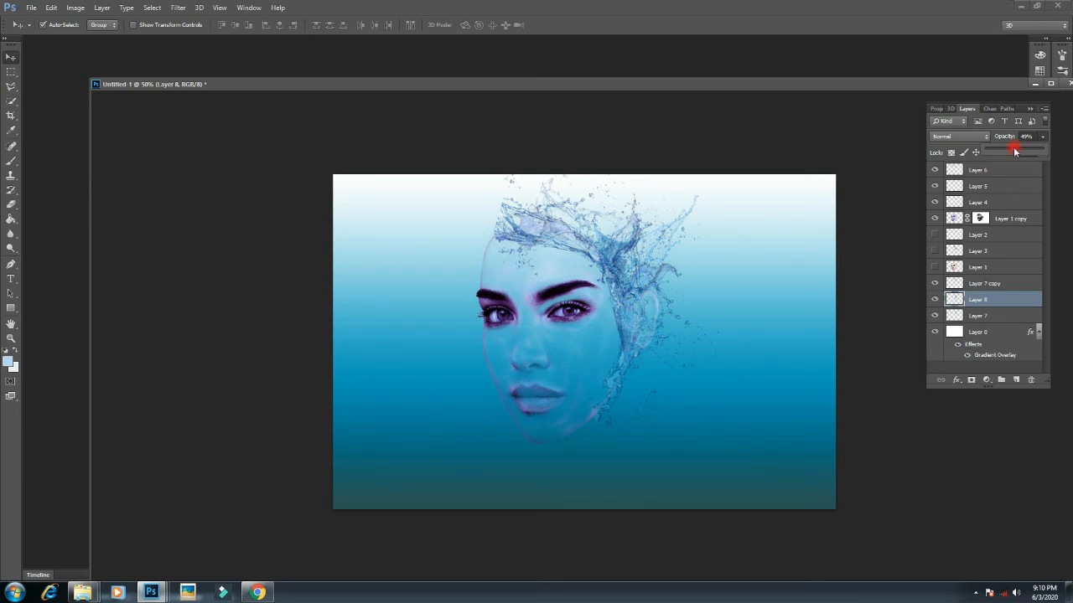
{"action": "left_click", "coordinate": [1055, 161]}
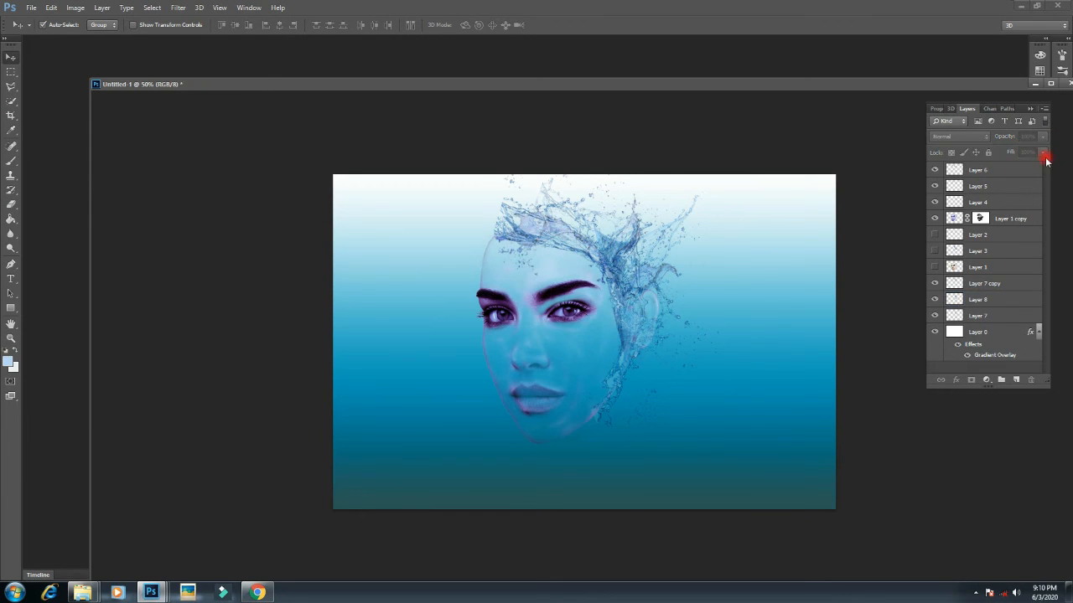
Step: Set the Fill of Layer 7 copy to 49%
{"action": "left_click", "coordinate": [1001, 238]}
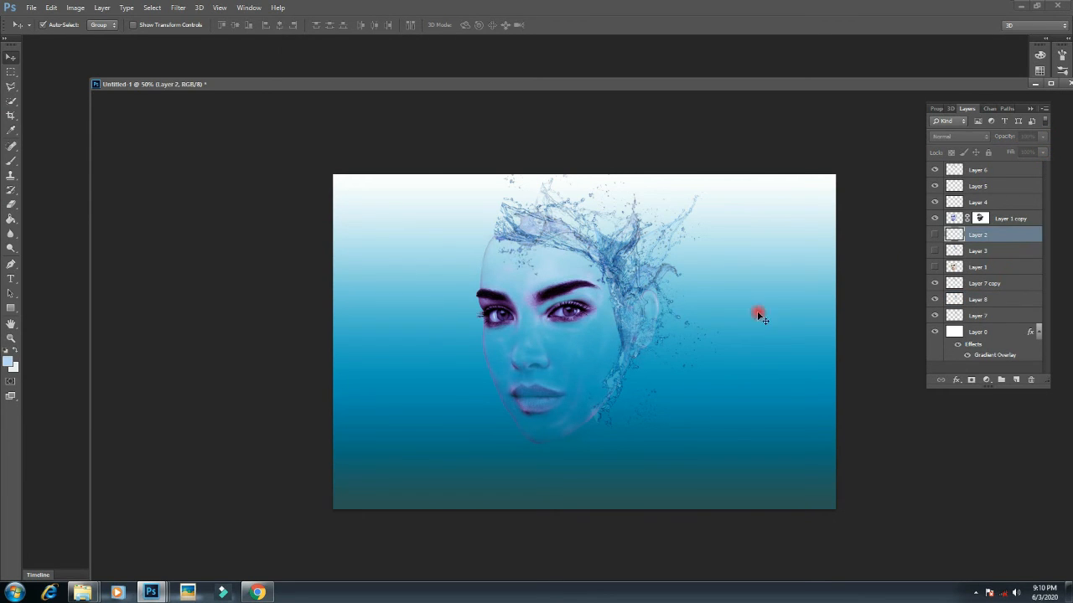
{"action": "left_click", "coordinate": [998, 284]}
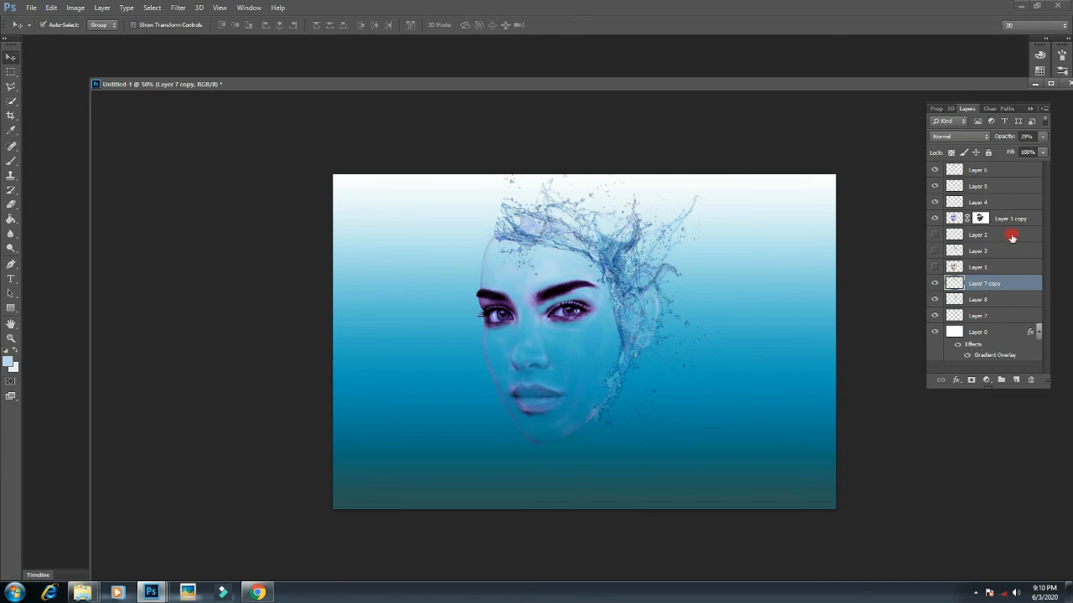
{"action": "left_click", "coordinate": [1041, 153]}
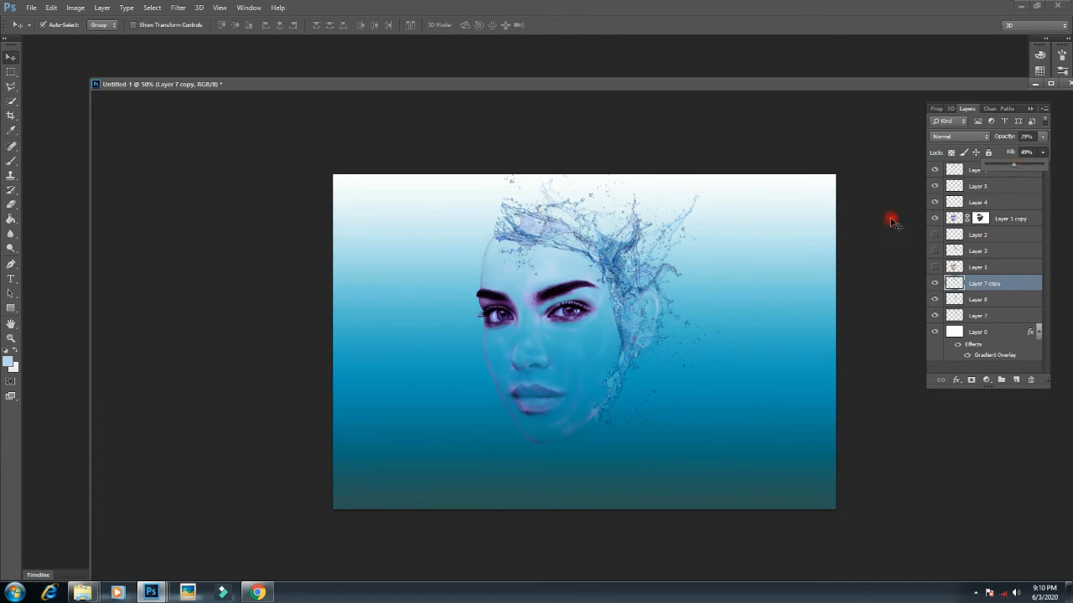
{"action": "left_click", "coordinate": [631, 259]}
Step: Select the rotated splash on Layer 8 and lower its Fill to fade it further into the background
{"action": "left_click", "coordinate": [631, 258]}
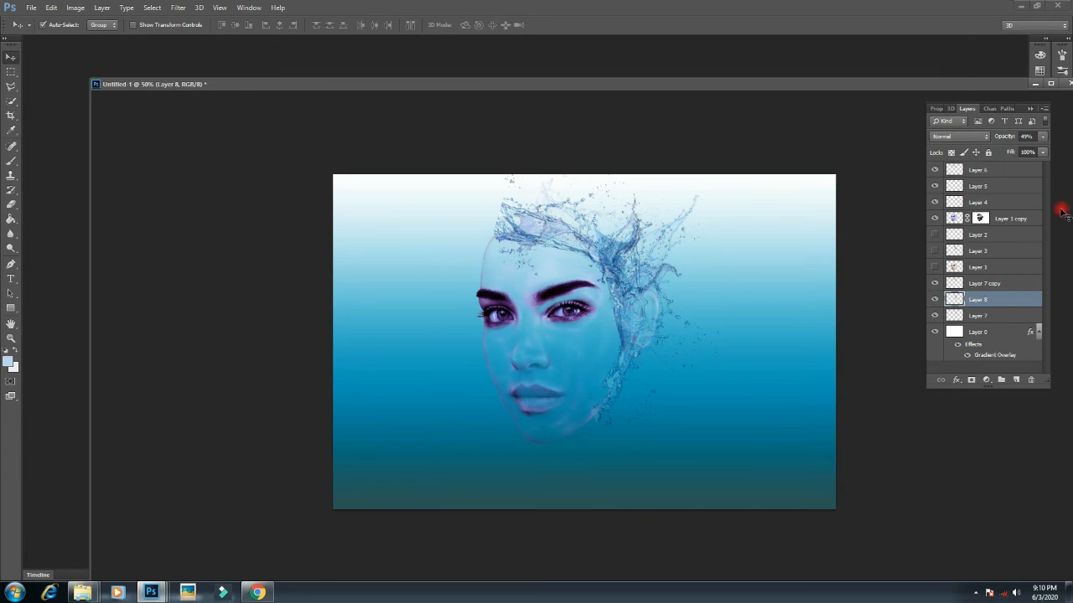
{"action": "left_click", "coordinate": [1040, 154]}
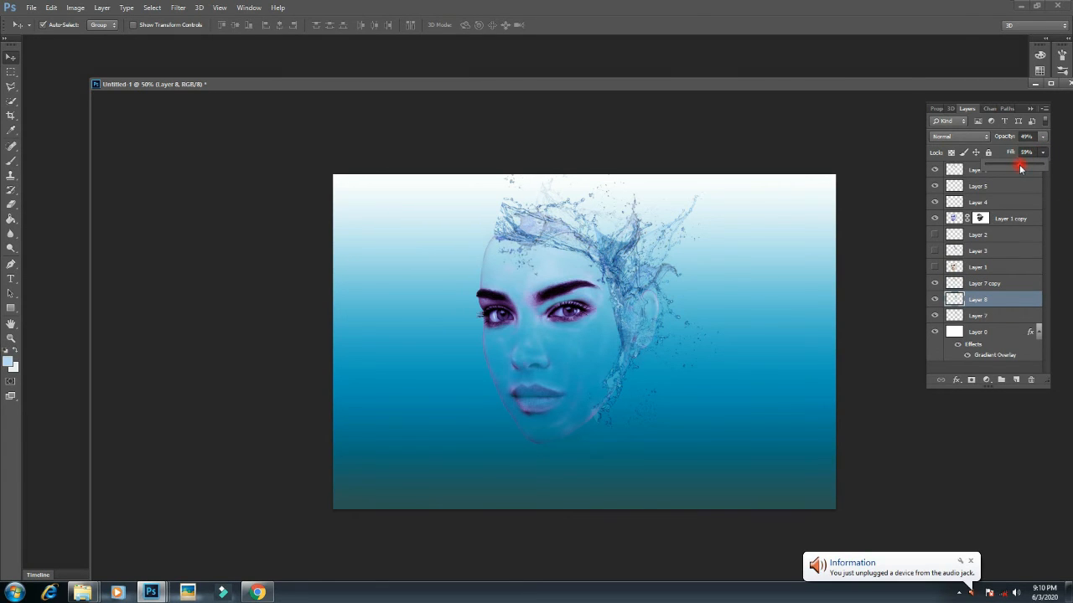
{"action": "left_click_drag", "start_coordinate": [1020, 168], "coordinate": [1015, 167]}
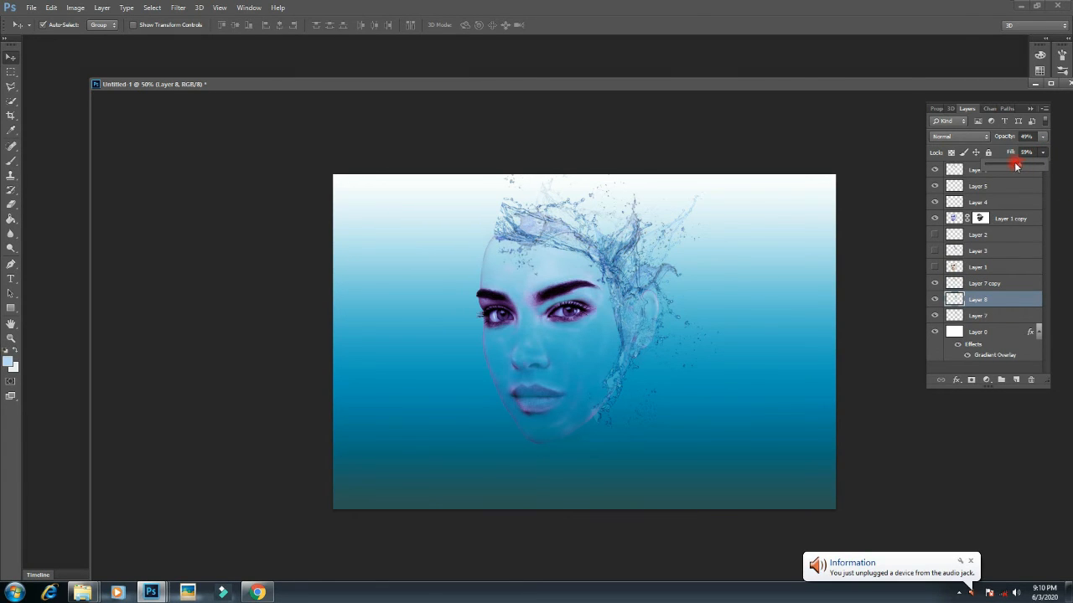
{"action": "left_click", "coordinate": [828, 170]}
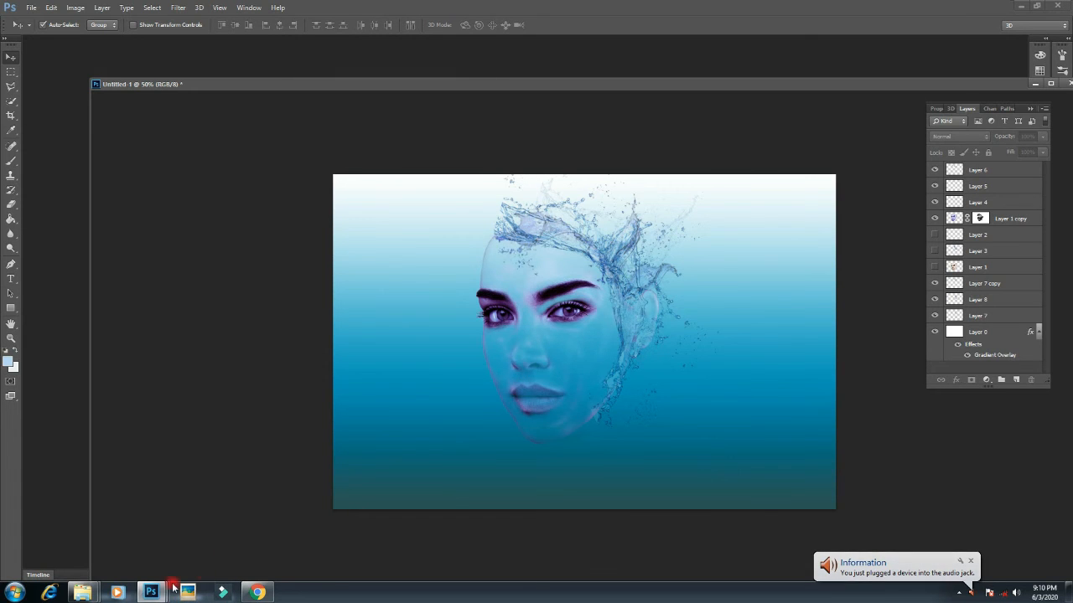
Step: Copy the sea-water-blue-sun bubble image into the Untitled-1 composite as a new layer and minimize the source image
{"action": "mouse_move", "coordinate": [150, 593]}
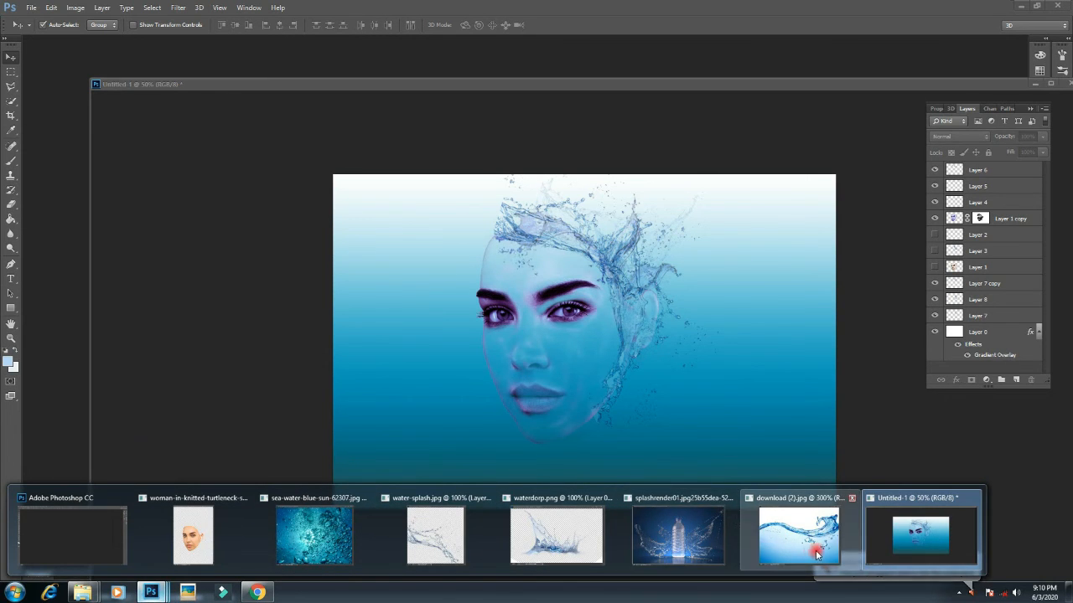
{"action": "mouse_move", "coordinate": [848, 551]}
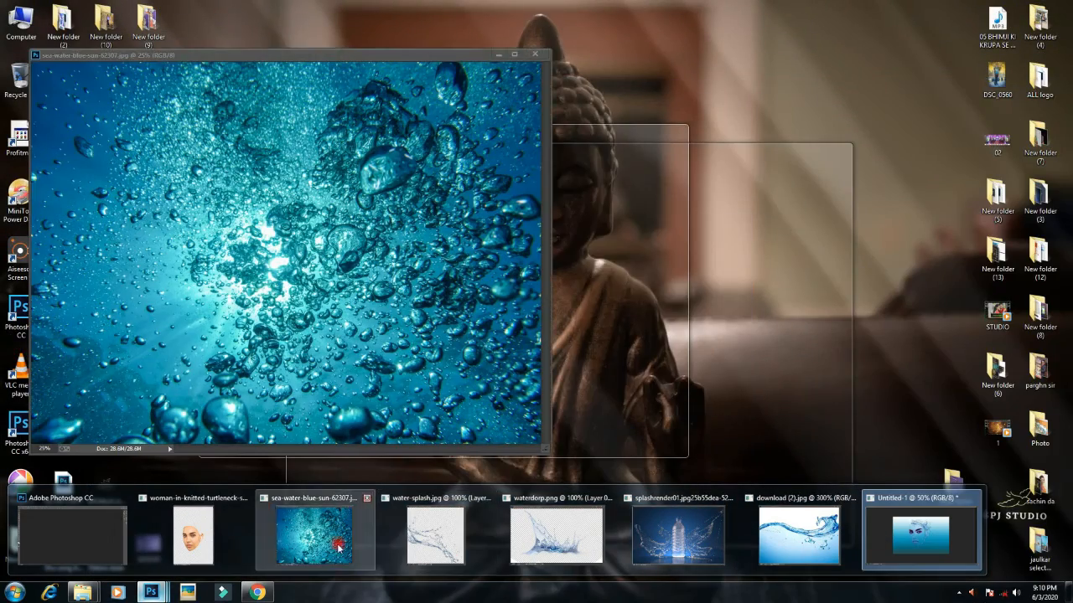
{"action": "left_click", "coordinate": [338, 547]}
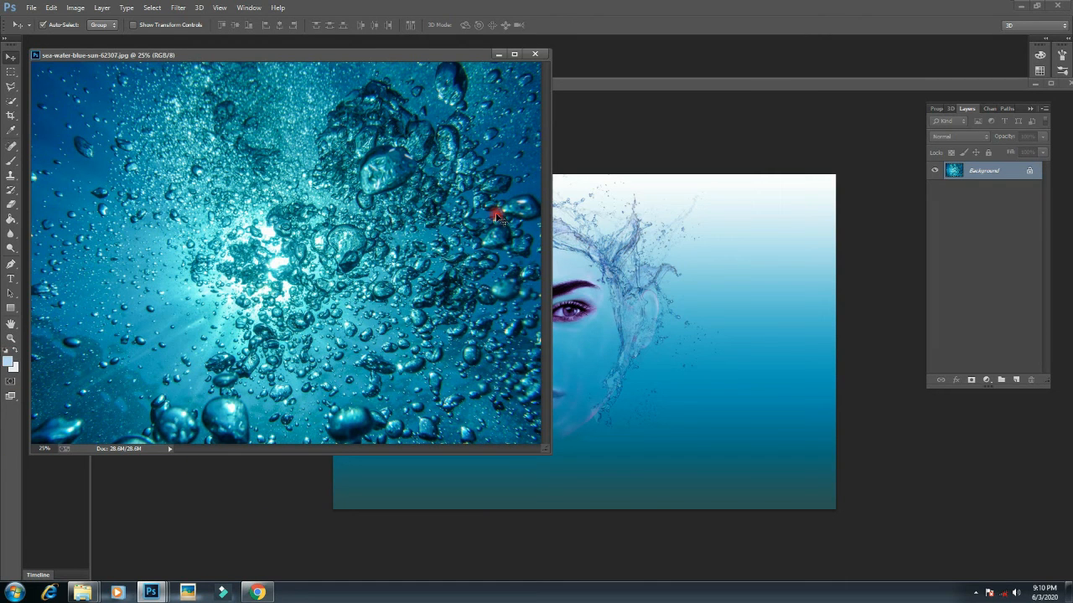
{"action": "left_click_drag", "start_coordinate": [337, 261], "coordinate": [582, 323]}
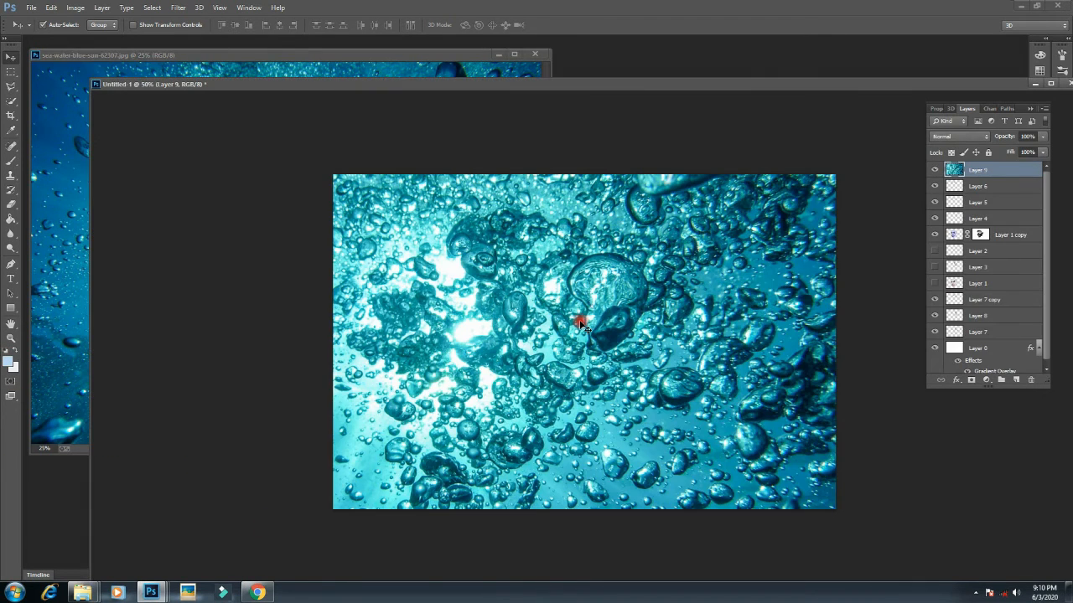
{"action": "left_click", "coordinate": [495, 49]}
{"action": "left_click", "coordinate": [498, 54]}
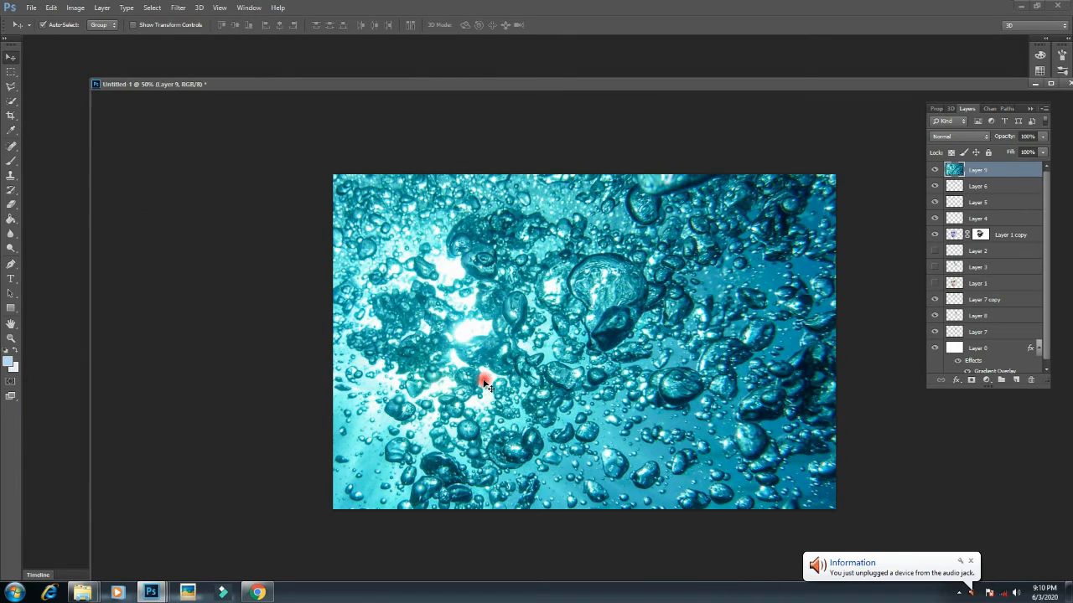
Step: Scale the bubble image down with Free Transform, place it over the face inside the canvas, and commit
{"action": "key", "text": "ctrl+minus"}
{"action": "key", "text": "ctrl+minus"}
{"action": "key", "text": "ctrl+minus"}
{"action": "key", "text": "ctrl+t"}
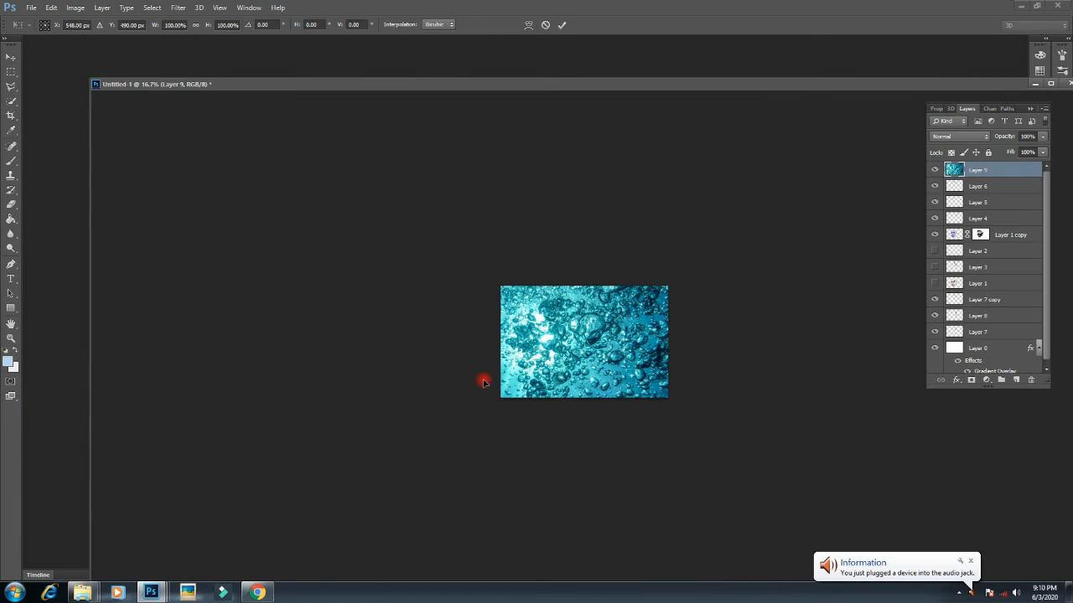
{"action": "left_click_drag", "start_coordinate": [720, 204], "coordinate": [495, 371]}
{"action": "left_click_drag", "start_coordinate": [460, 411], "coordinate": [597, 331]}
{"action": "key", "text": "Return"}
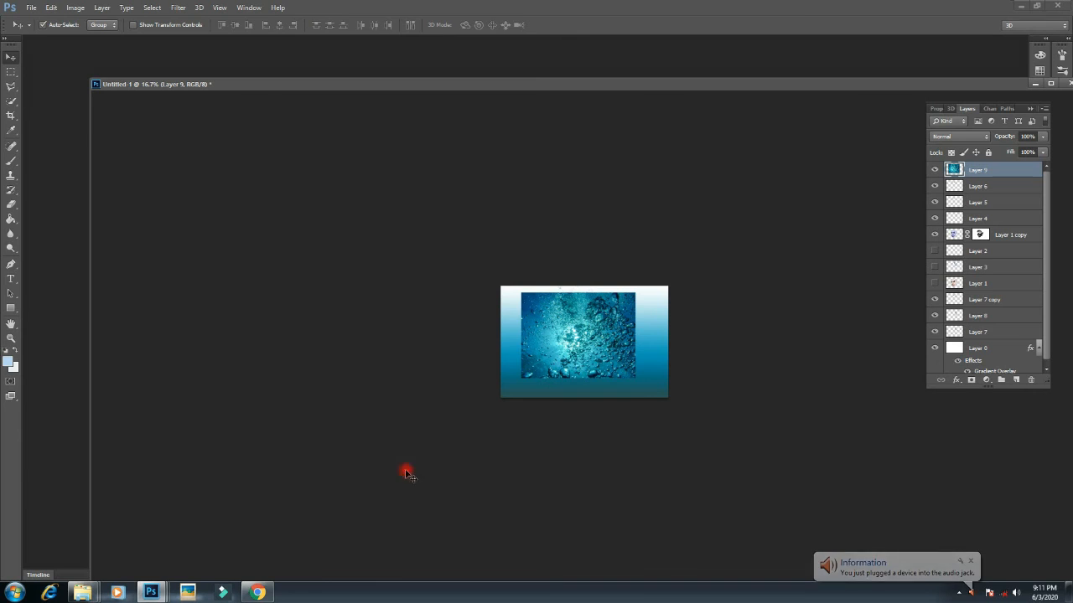
Step: Set the blend mode of the bubble image on Layer 9 to Color Burn
{"action": "left_click", "coordinate": [973, 136]}
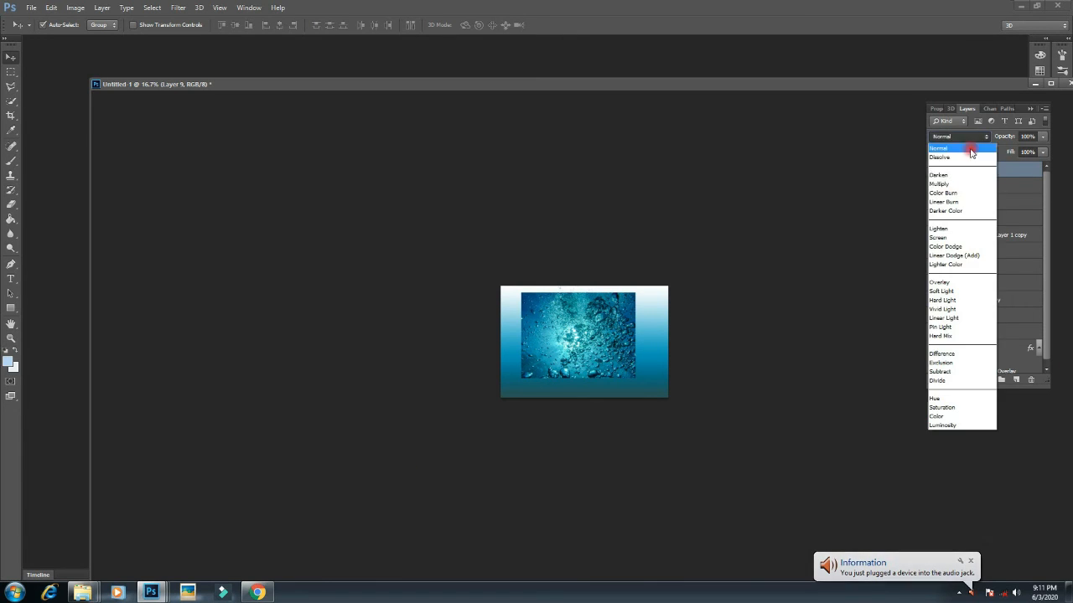
{"action": "left_click", "coordinate": [956, 192]}
{"action": "scroll", "coordinate": [956, 192], "scroll_direction": "down", "scroll_amount": 1}
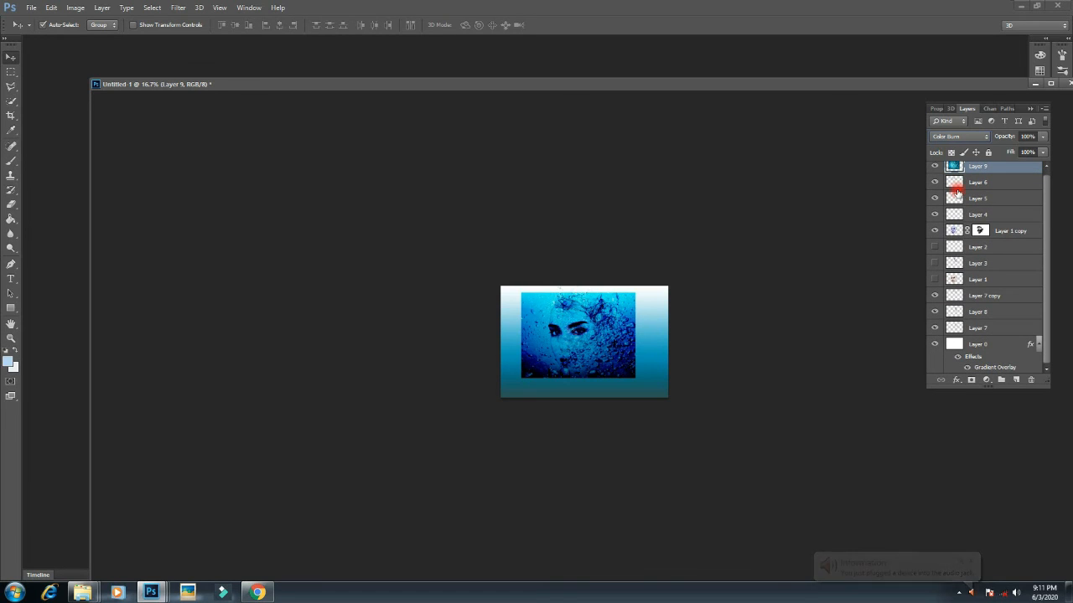
{"action": "left_click", "coordinate": [643, 367]}
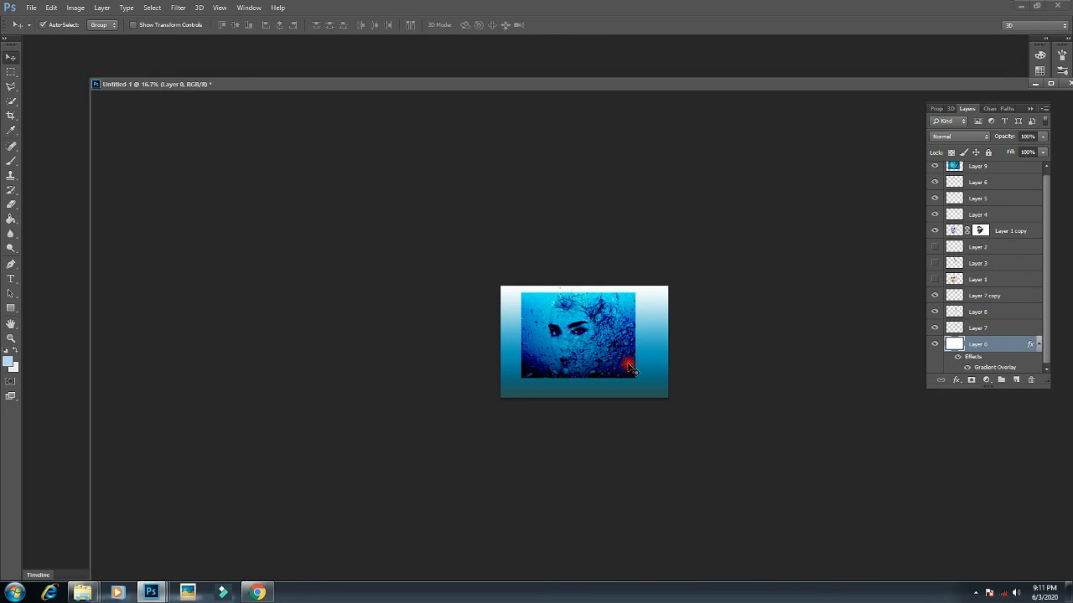
{"action": "key", "text": "ctrl+t"}
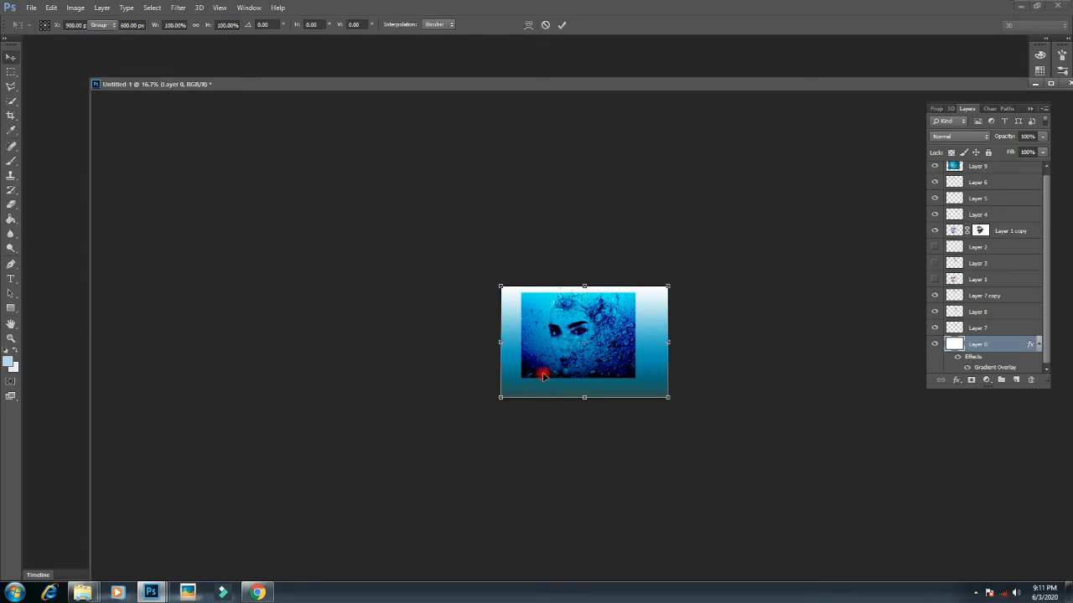
{"action": "key", "text": "Return"}
Step: Select Layer 9 and stretch the bubble image with Free Transform to span nearly the whole canvas
{"action": "left_click", "coordinate": [996, 168]}
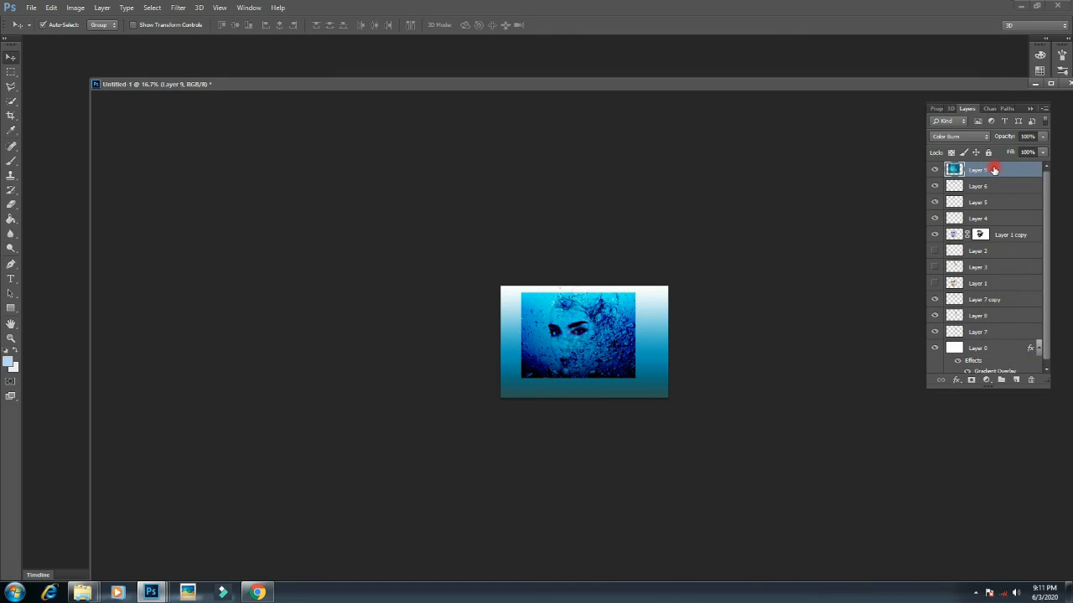
{"action": "key", "text": "ctrl+t"}
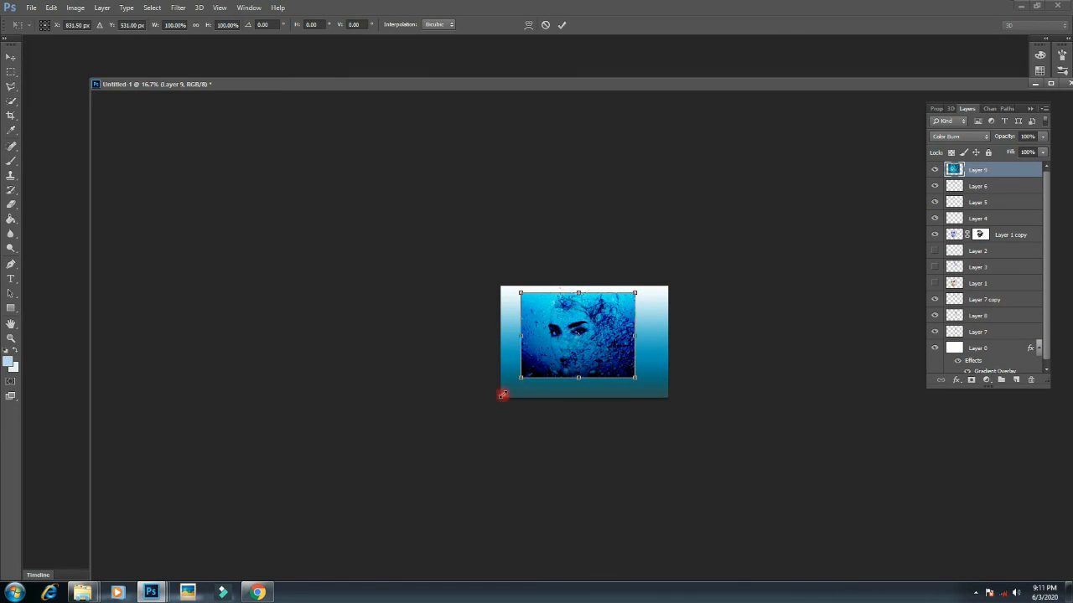
{"action": "left_click_drag", "start_coordinate": [502, 394], "coordinate": [498, 395]}
{"action": "left_click_drag", "start_coordinate": [634, 295], "coordinate": [648, 283]}
{"action": "left_click_drag", "start_coordinate": [659, 337], "coordinate": [675, 338]}
{"action": "key", "text": "Return"}
{"action": "key", "text": "ctrl+plus"}
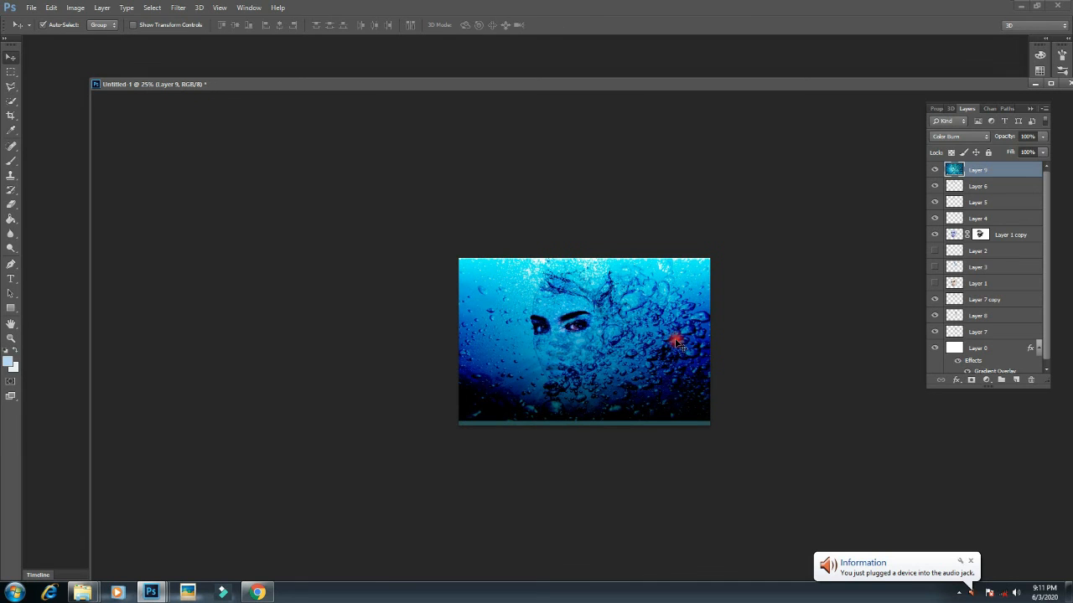
Step: Enlarge the bubble image on Layer 9 to about 134.5%, extending it beyond the canvas, and commit the transform
{"action": "left_click_drag", "start_coordinate": [569, 409], "coordinate": [575, 410]}
{"action": "key", "text": "ctrl+t"}
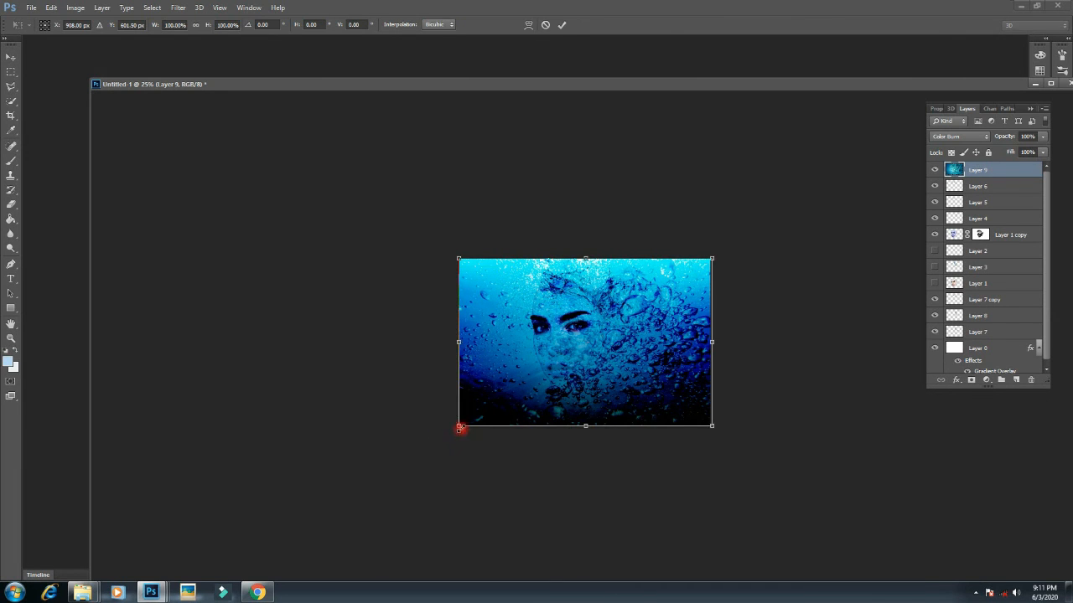
{"action": "left_click_drag", "start_coordinate": [460, 428], "coordinate": [439, 442]}
{"action": "left_click_drag", "start_coordinate": [564, 384], "coordinate": [586, 385]}
{"action": "left_click_drag", "start_coordinate": [736, 449], "coordinate": [802, 493]}
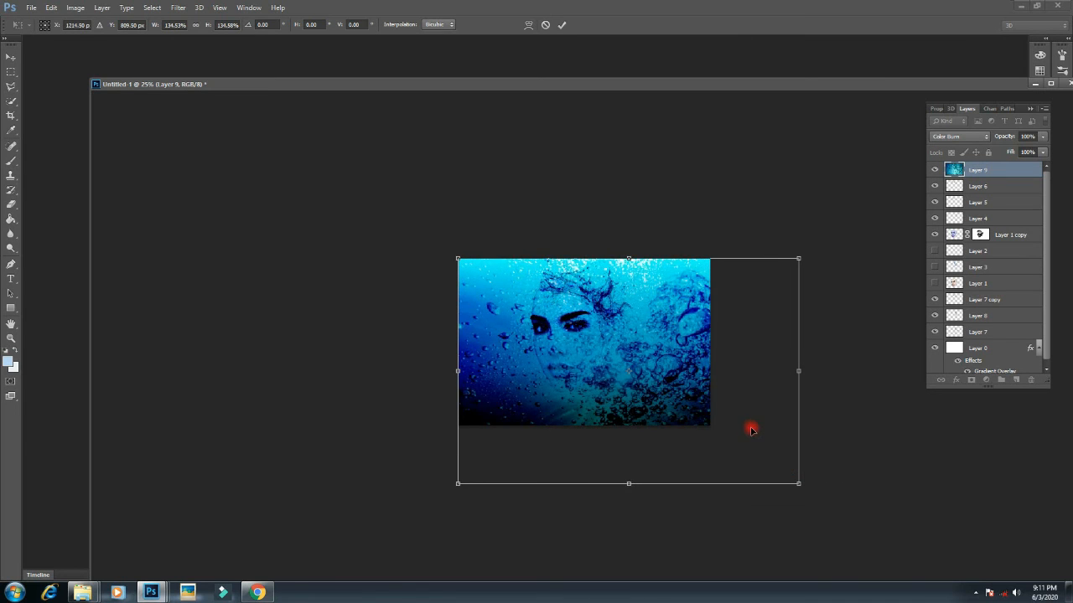
{"action": "left_click_drag", "start_coordinate": [749, 428], "coordinate": [758, 426]}
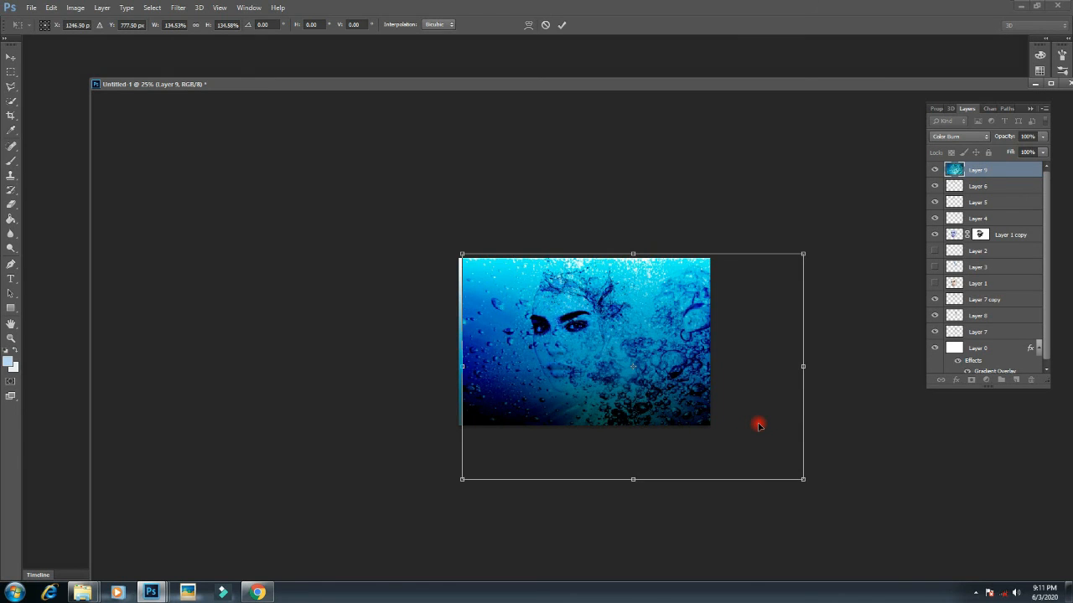
{"action": "key", "text": "Return"}
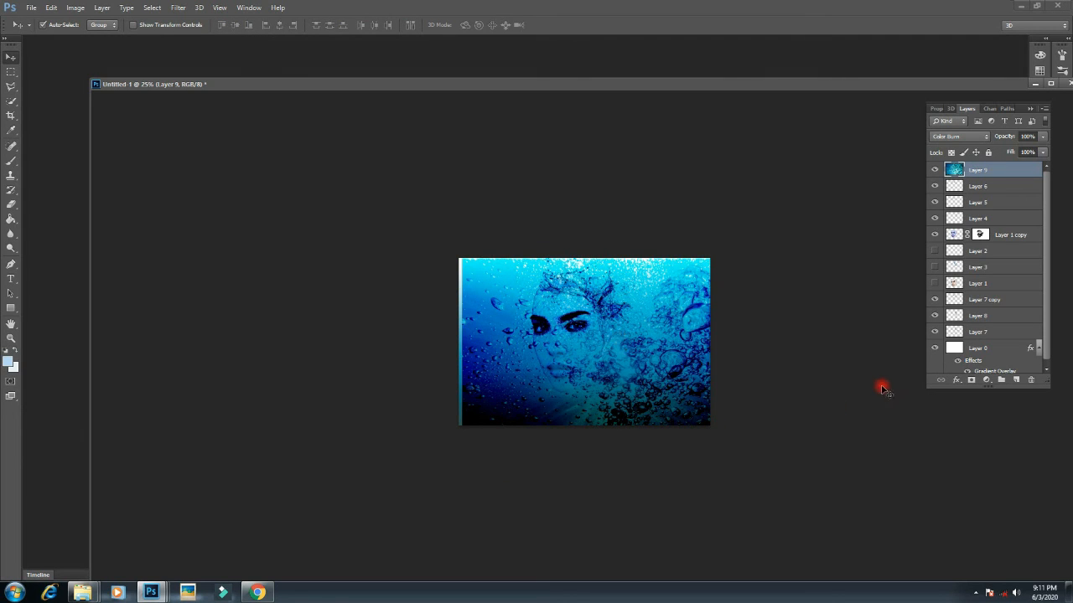
Step: Toggle the visibility of Layer 0 and its gradient overlay effect to compare the composite with and without them
{"action": "left_click", "coordinate": [934, 349]}
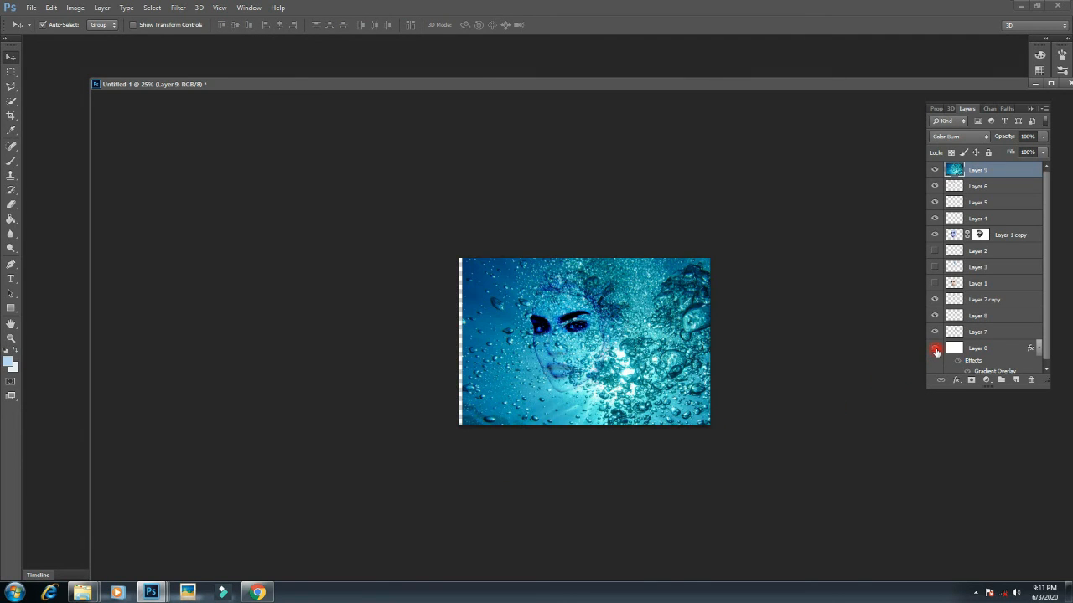
{"action": "left_click", "coordinate": [936, 349]}
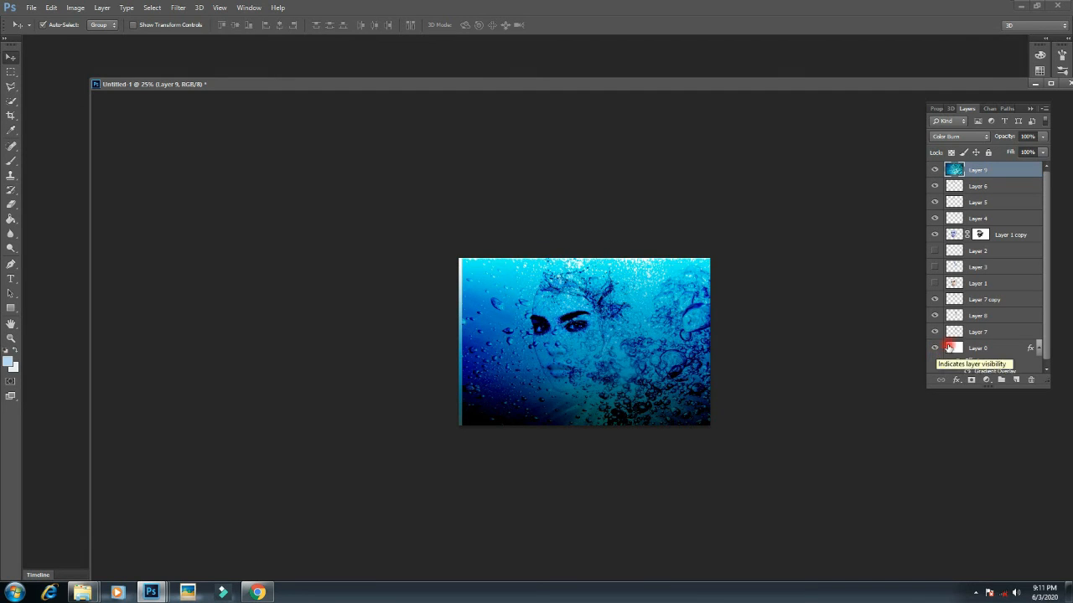
{"action": "scroll", "coordinate": [947, 347], "scroll_direction": "down", "scroll_amount": 1}
{"action": "left_click", "coordinate": [957, 358]}
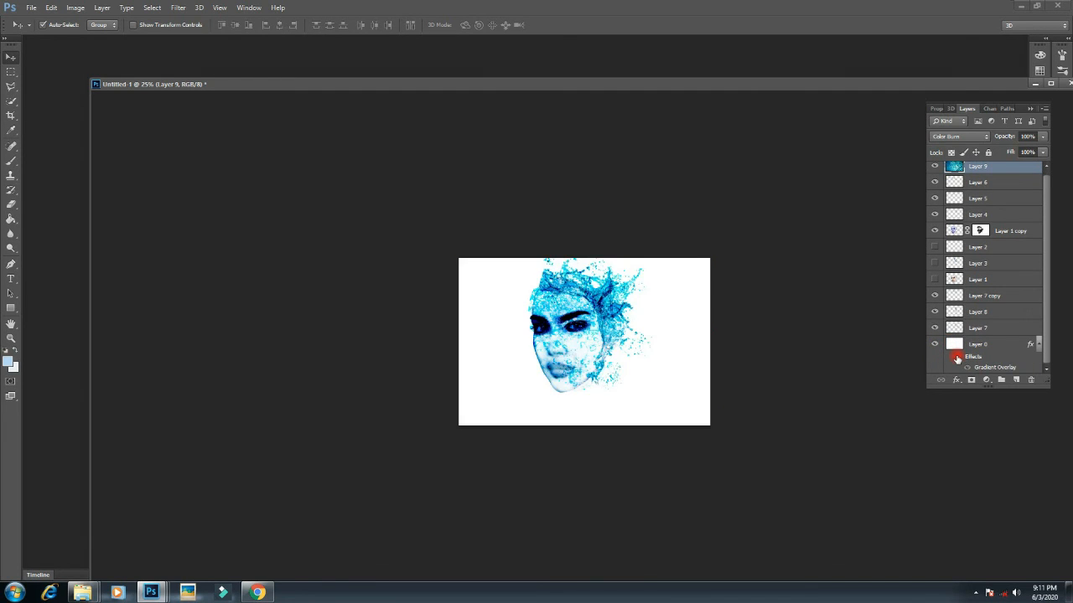
{"action": "left_click", "coordinate": [956, 358]}
{"action": "left_click", "coordinate": [956, 358]}
{"action": "key", "text": "ctrl+minus"}
{"action": "key", "text": "ctrl+plus"}
{"action": "key", "text": "ctrl+plus"}
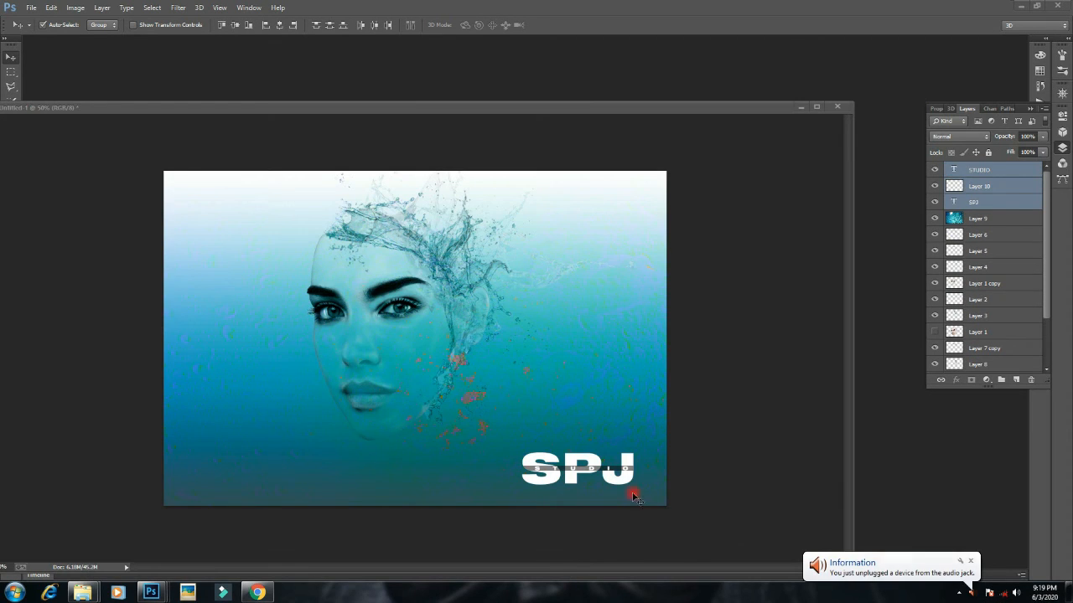
Step: Try the Color Burn blend mode on the selected STUDIO, Layer 10 and SPJ logo layers
{"action": "left_click", "coordinate": [965, 562]}
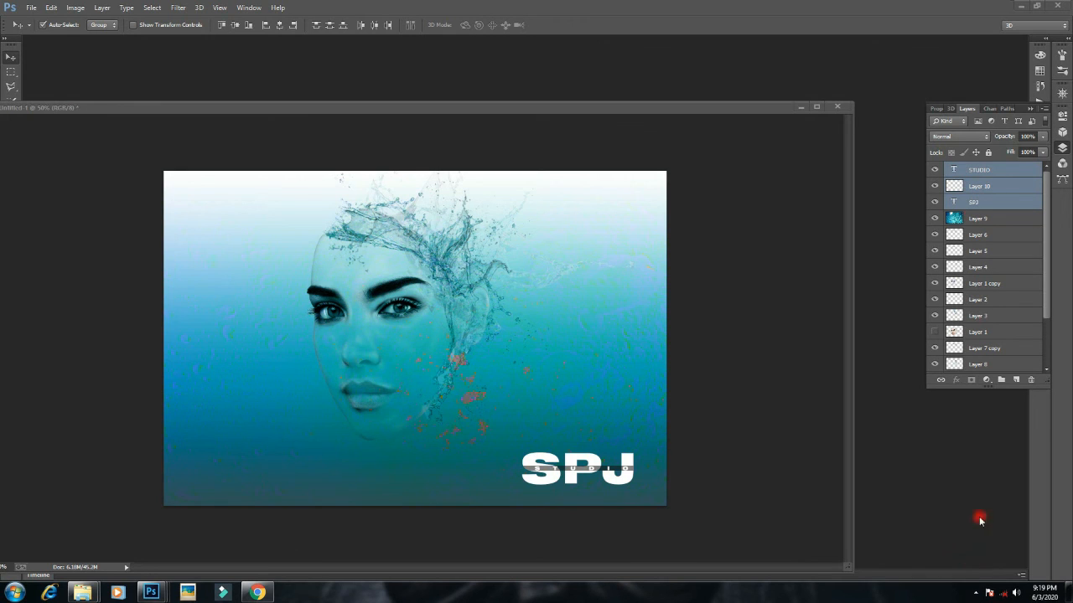
{"action": "left_click", "coordinate": [947, 137]}
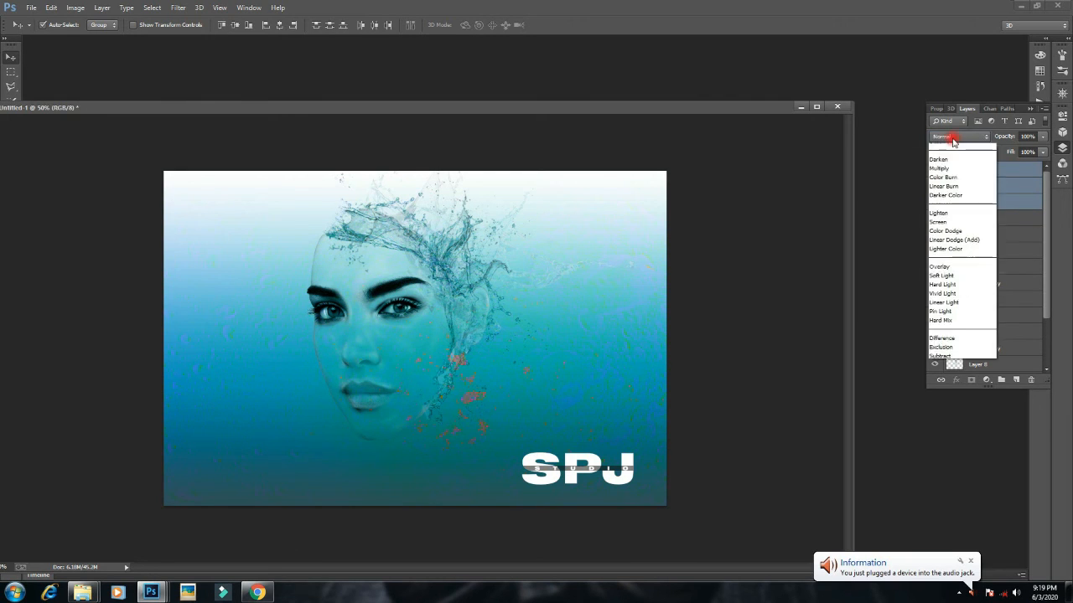
{"action": "left_click", "coordinate": [1008, 296]}
{"action": "left_click", "coordinate": [960, 143]}
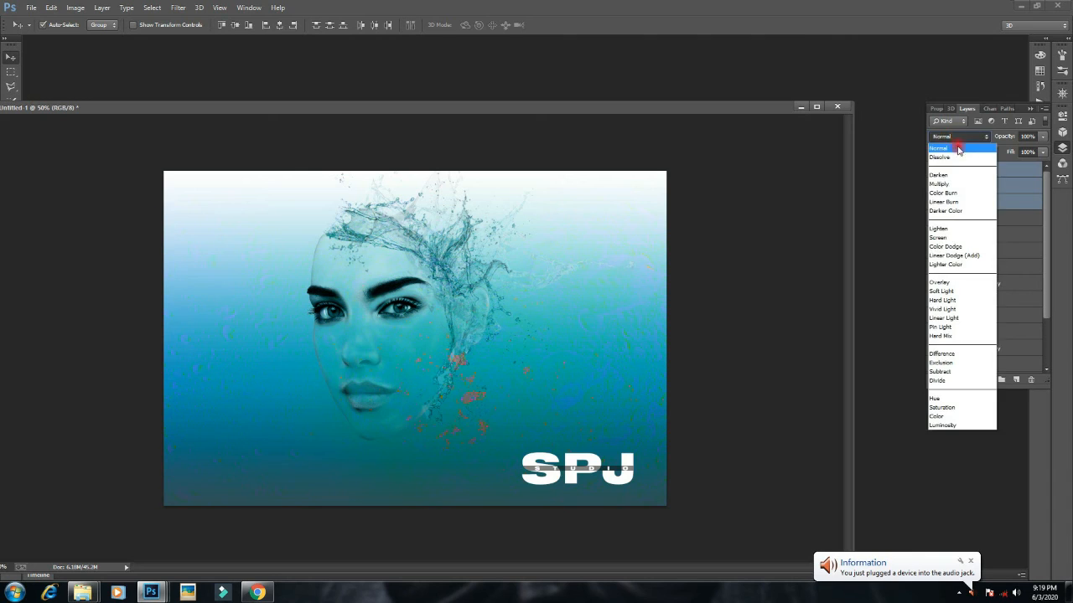
{"action": "left_click", "coordinate": [961, 194]}
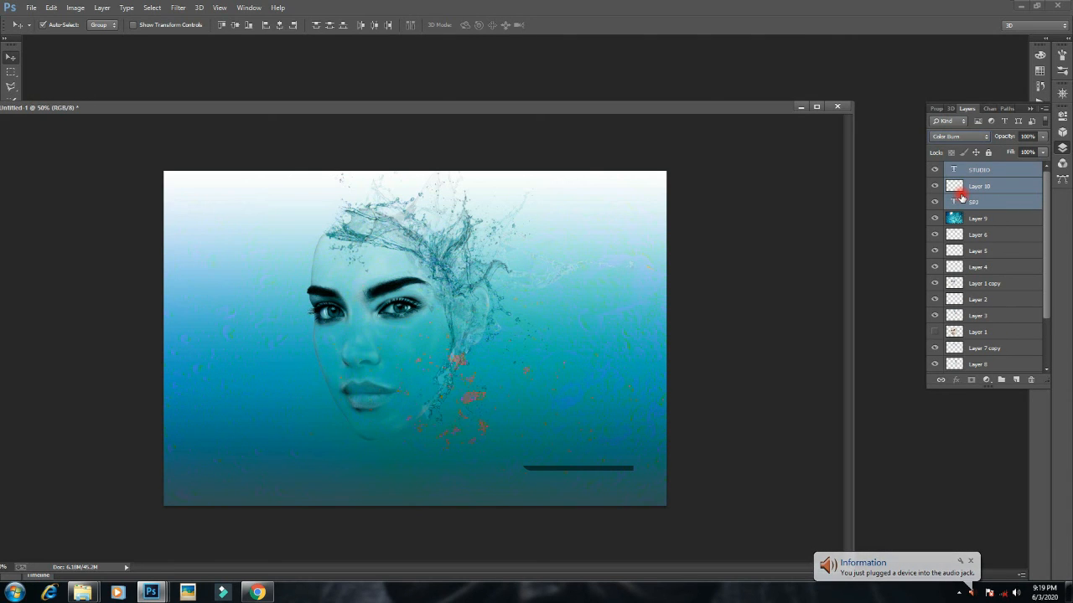
Step: Cycle through blend modes for the selected logo layers, including Multiply and Lighter Color, and choose Overlay
{"action": "scroll", "coordinate": [964, 145], "scroll_direction": "up", "scroll_amount": 4}
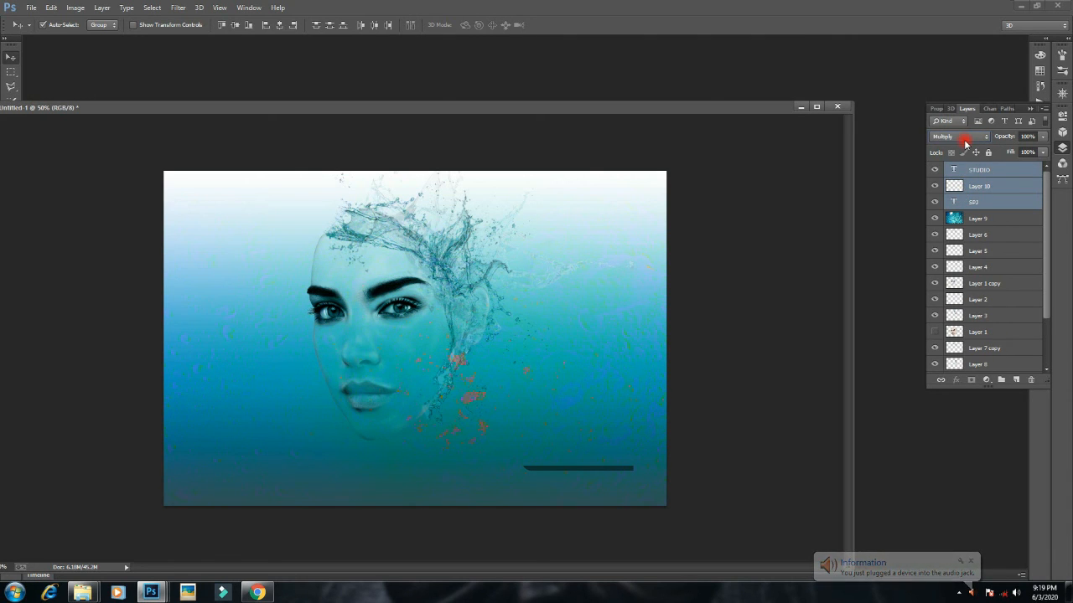
{"action": "scroll", "coordinate": [965, 145], "scroll_direction": "down", "scroll_amount": 3}
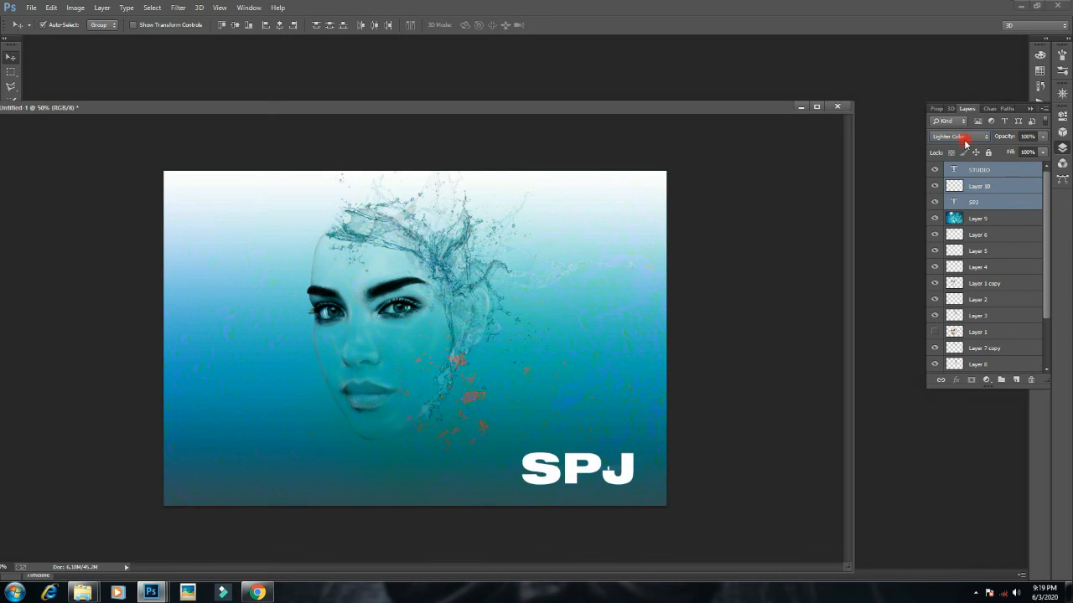
{"action": "scroll", "coordinate": [965, 142], "scroll_direction": "down", "scroll_amount": 2}
{"action": "scroll", "coordinate": [964, 142], "scroll_direction": "up", "scroll_amount": 1}
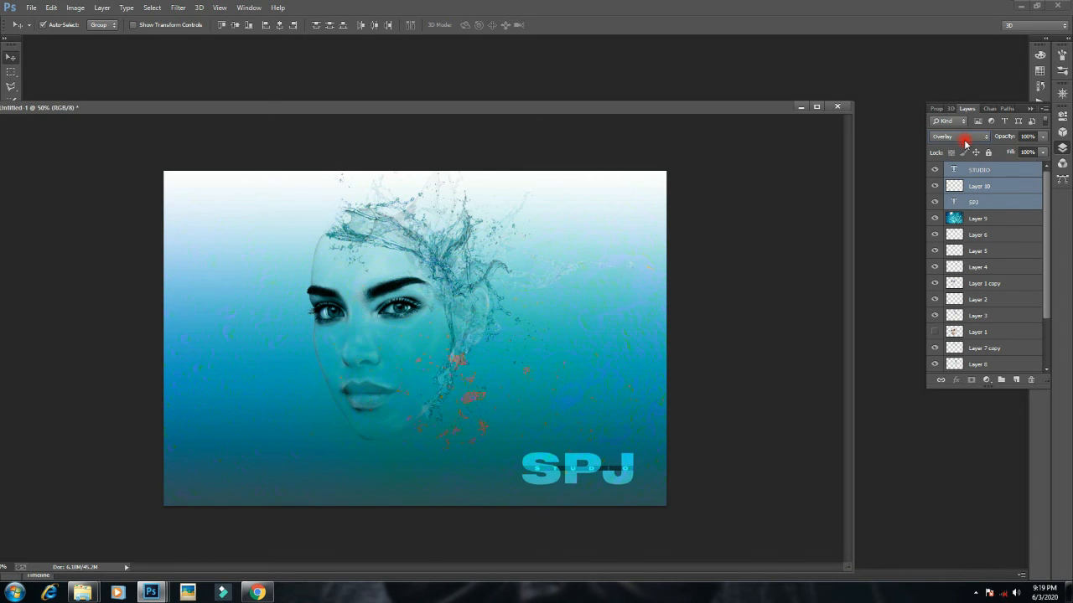
{"action": "scroll", "coordinate": [964, 142], "scroll_direction": "down", "scroll_amount": 1}
{"action": "left_click", "coordinate": [815, 380]}
Step: Try the Color, Divide and Saturation blend modes on the bubble image in Layer 9, and return it to Hue
{"action": "left_click", "coordinate": [988, 217]}
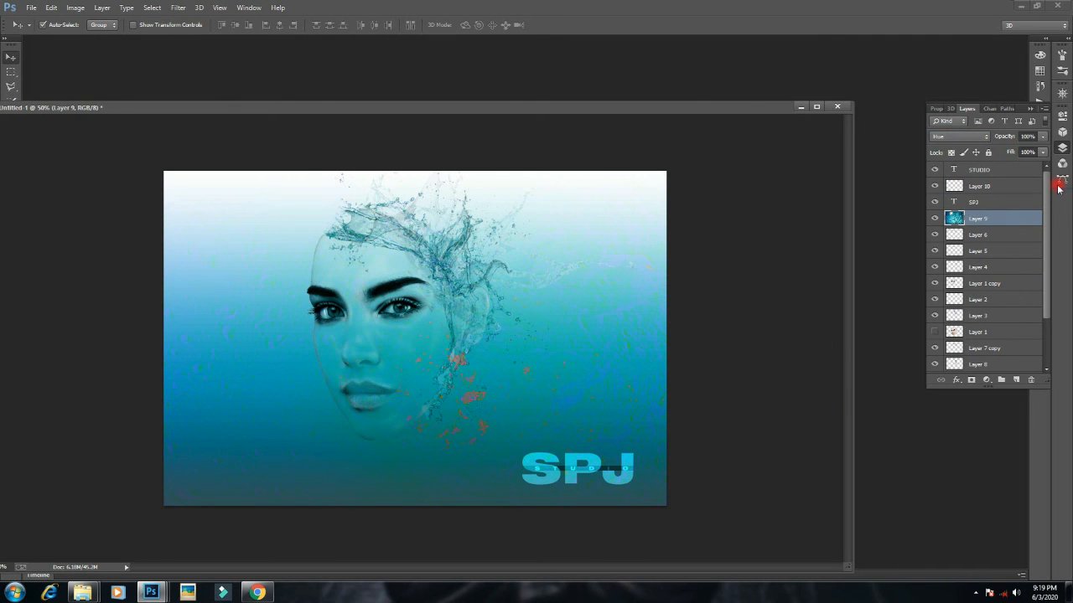
{"action": "left_click", "coordinate": [933, 145]}
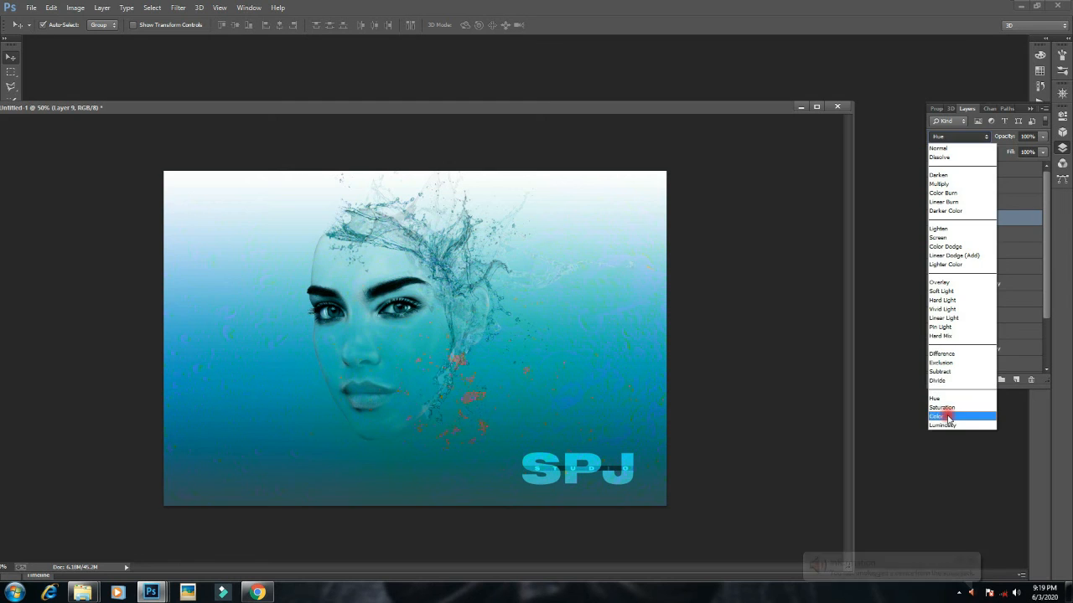
{"action": "left_click", "coordinate": [946, 415]}
{"action": "key", "text": "Up"}
{"action": "key", "text": "Up"}
{"action": "key", "text": "Up"}
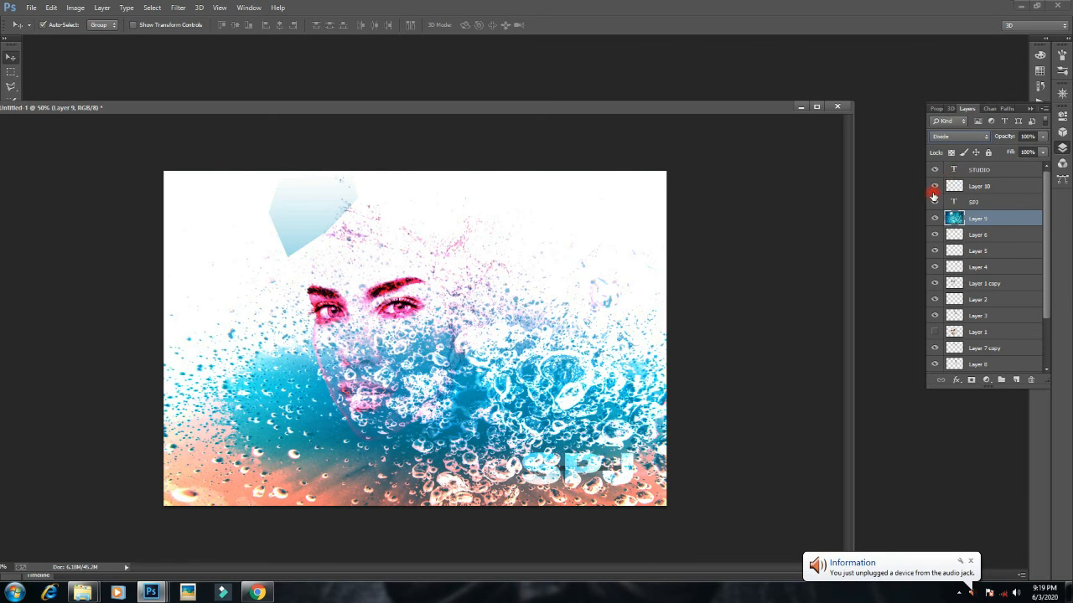
{"action": "scroll", "coordinate": [933, 194], "scroll_direction": "down", "scroll_amount": 2}
{"action": "key", "text": "Down"}
{"action": "key", "text": "Down"}
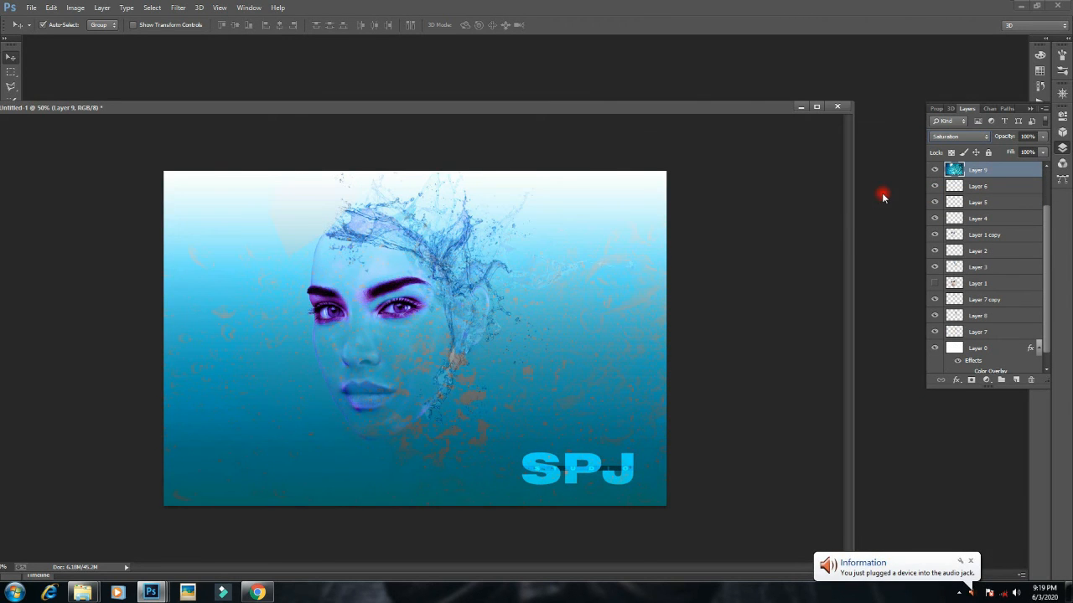
{"action": "key", "text": "Up"}
{"action": "key", "text": "Up"}
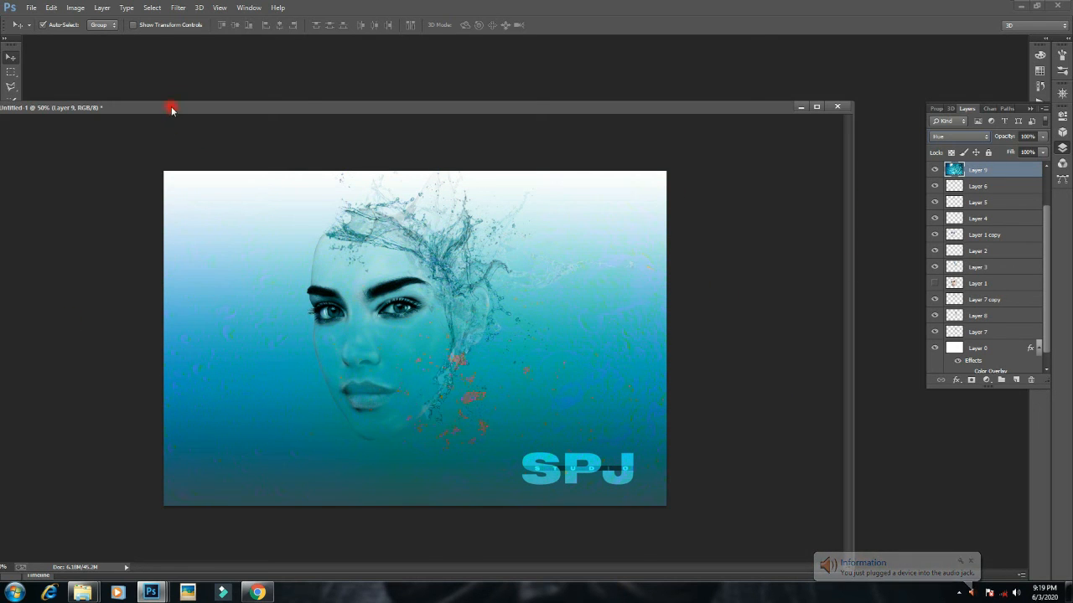
Step: Save the composite as a JPEG named Untitled-1 in New folder (3), accepting the JPEG options
{"action": "left_click_drag", "start_coordinate": [177, 107], "coordinate": [284, 78]}
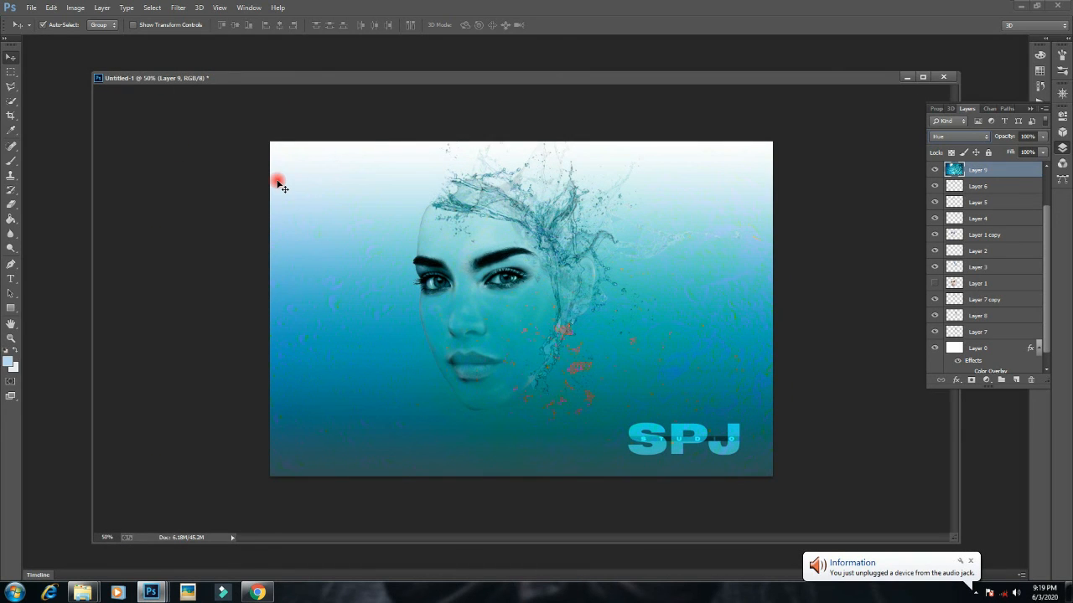
{"action": "key", "text": "ctrl+s"}
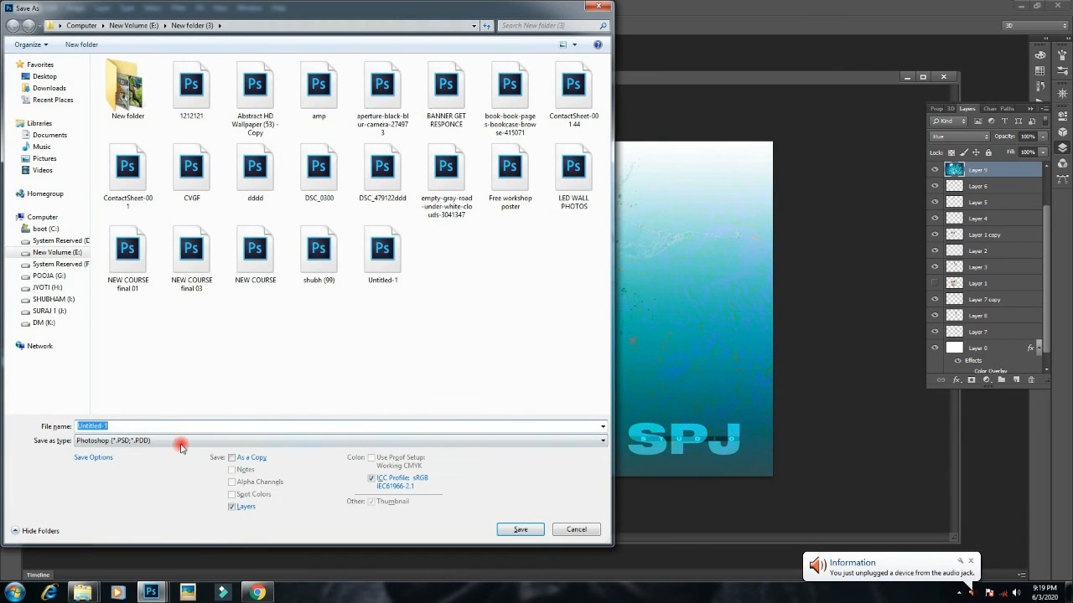
{"action": "left_click", "coordinate": [180, 441]}
{"action": "left_click", "coordinate": [214, 332]}
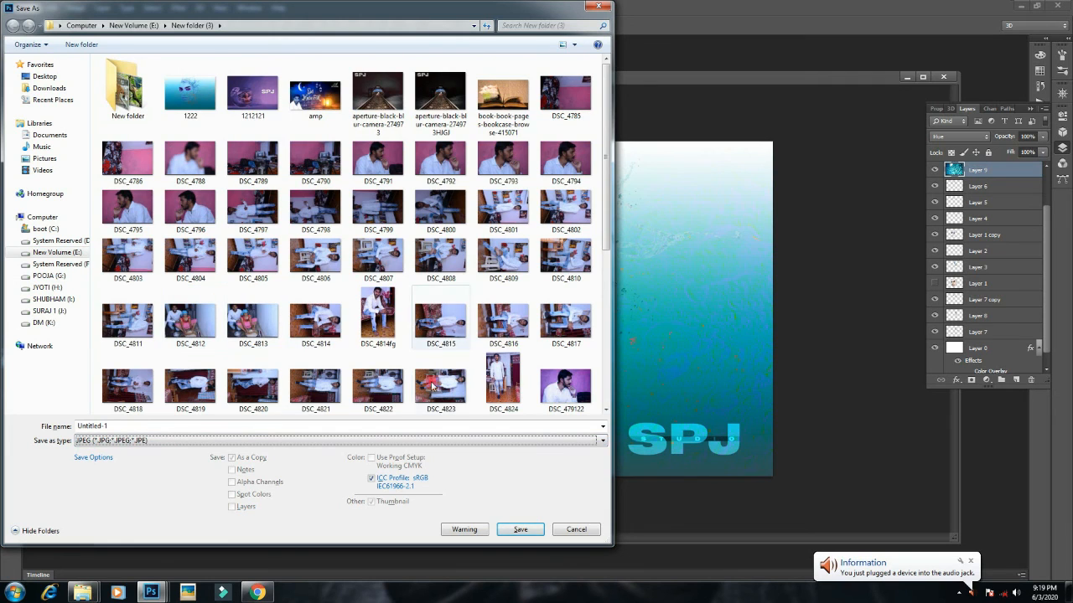
{"action": "left_click", "coordinate": [398, 427]}
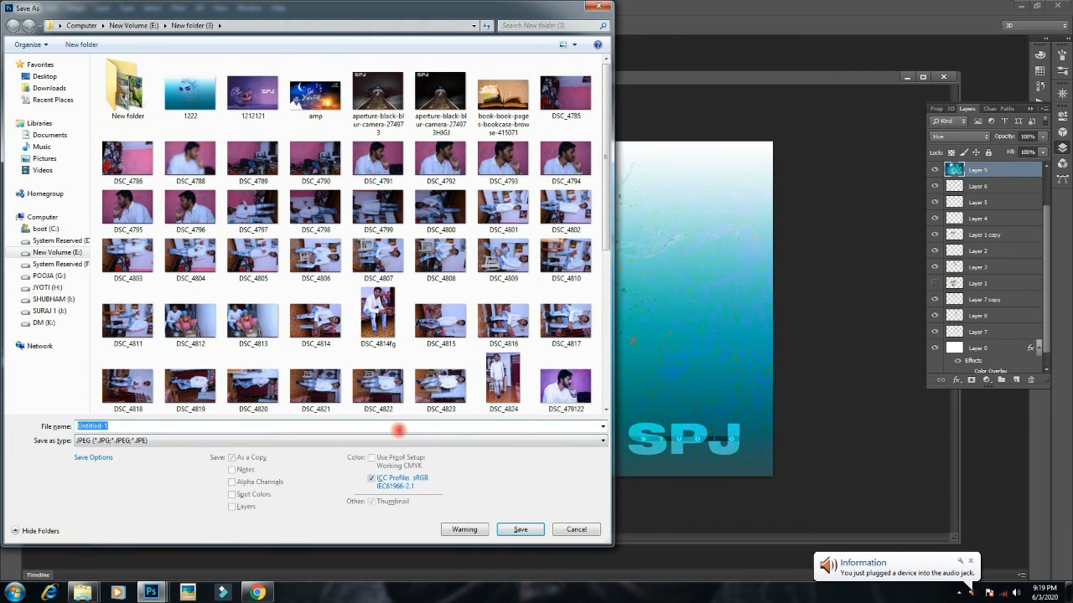
{"action": "key", "text": "Return"}
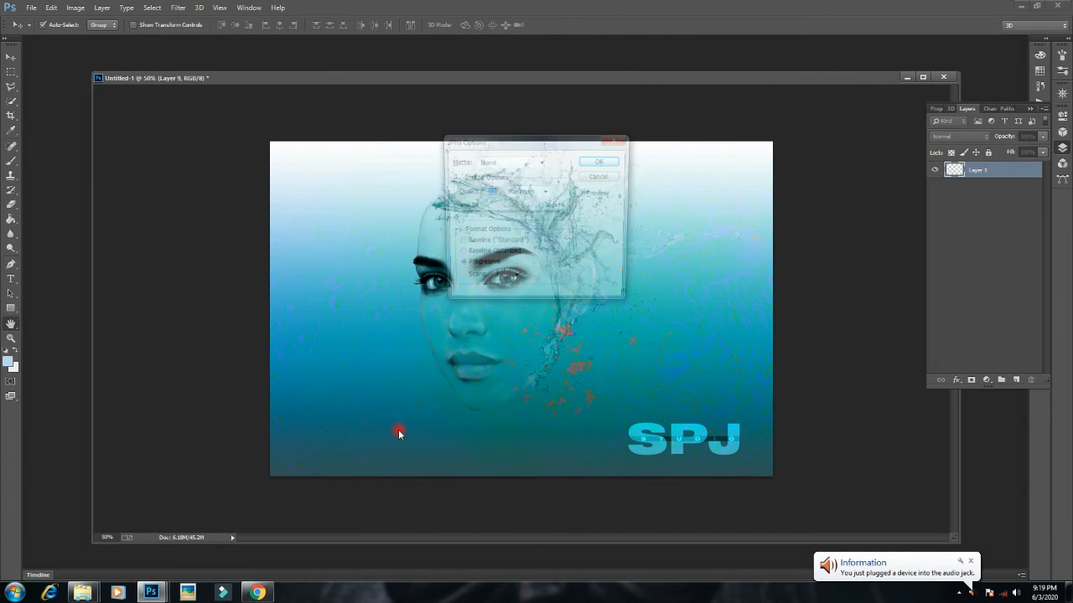
{"action": "key", "text": "Return"}
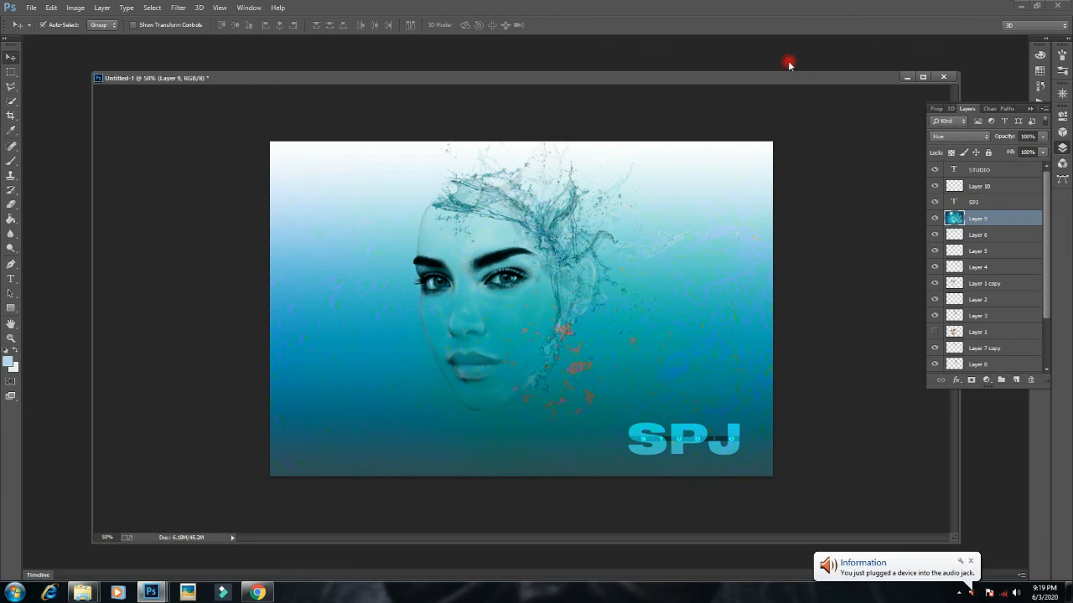